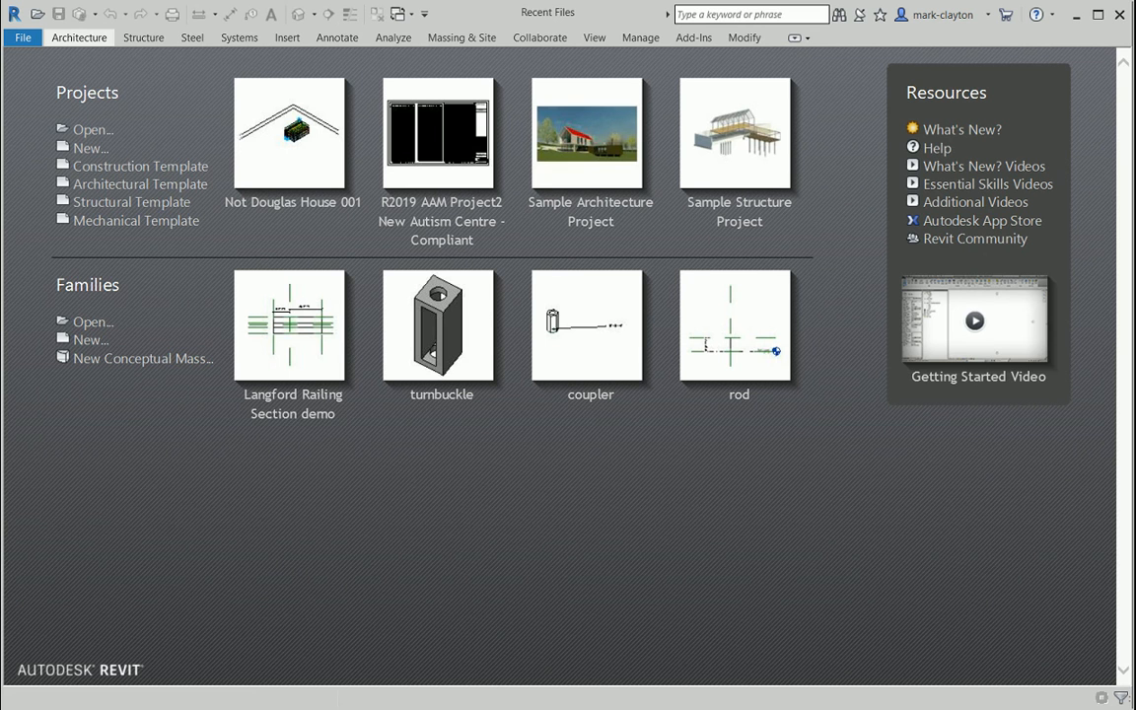
Create a new project from the Architectural Template.
left_click(96, 150)
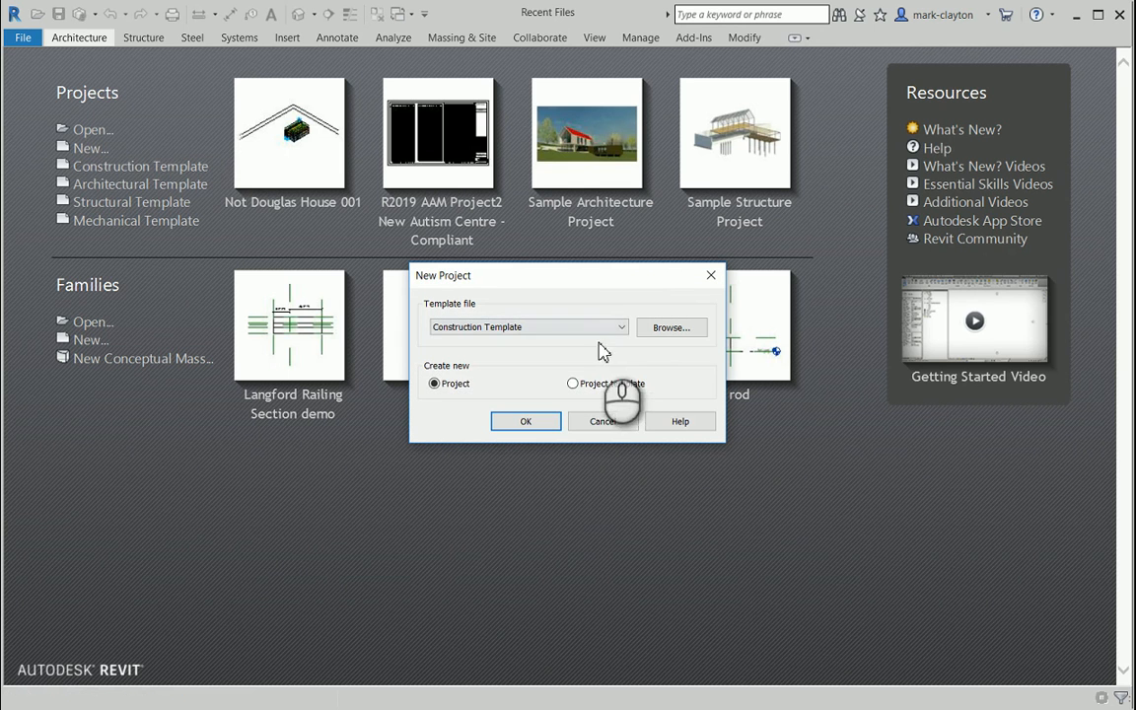
left_click(622, 328)
left_click(552, 364)
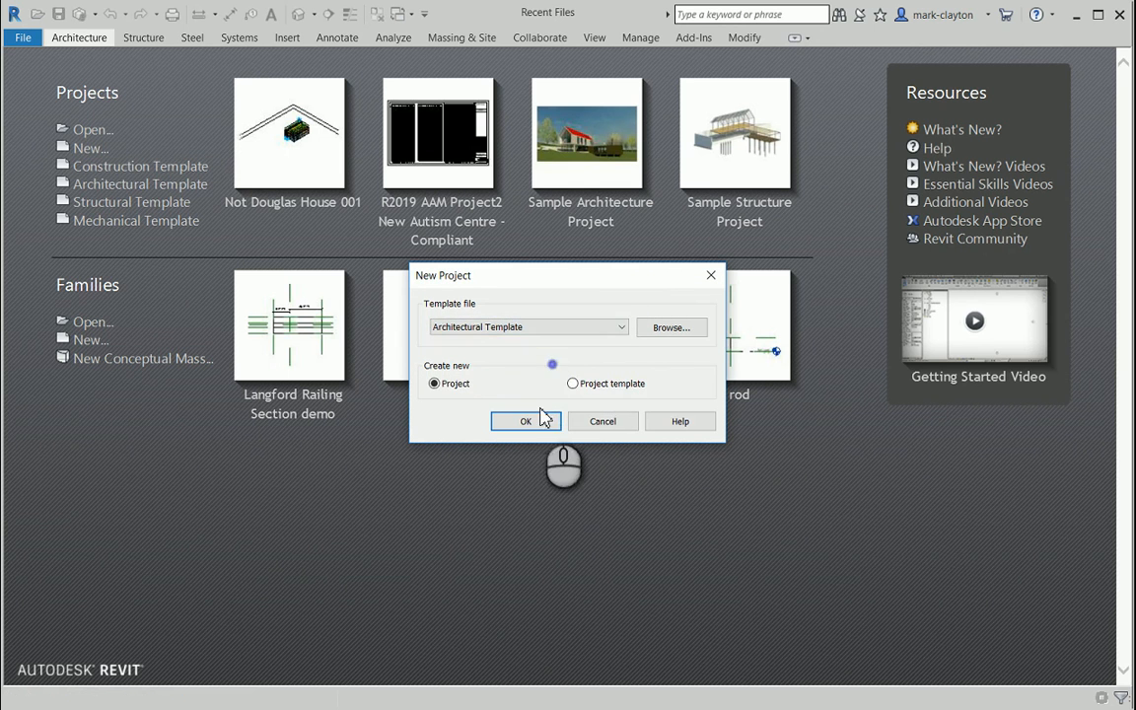
left_click(529, 421)
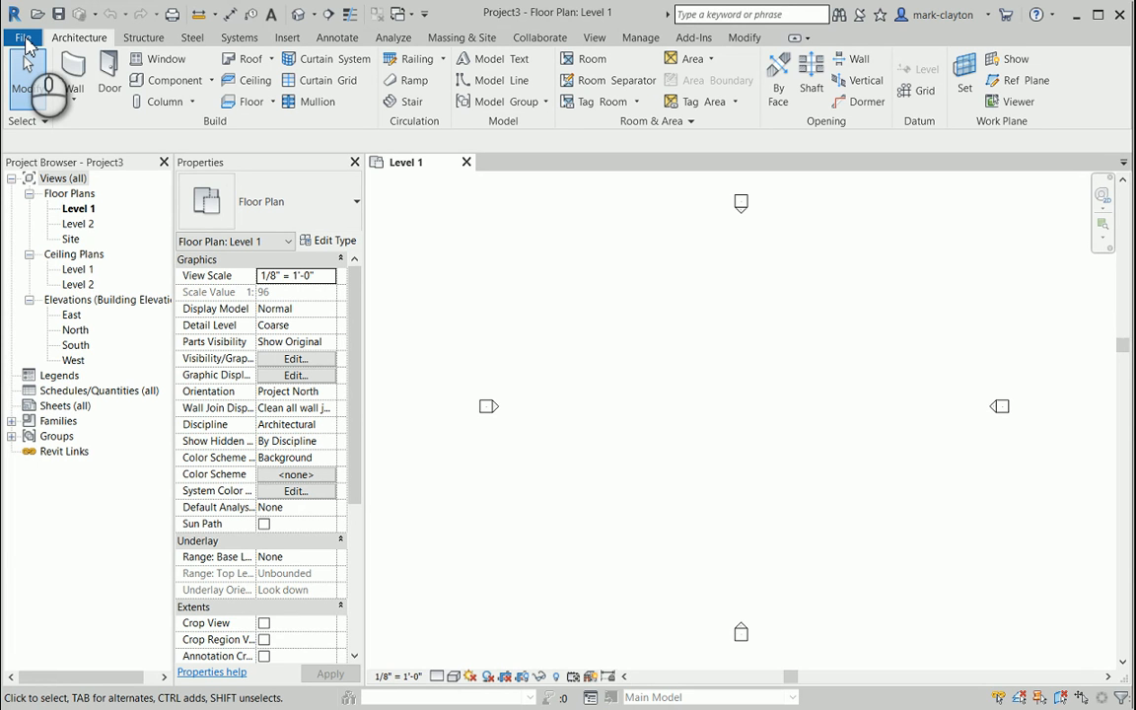
Create a new family from the Generic Model.rft template.
left_click(23, 39)
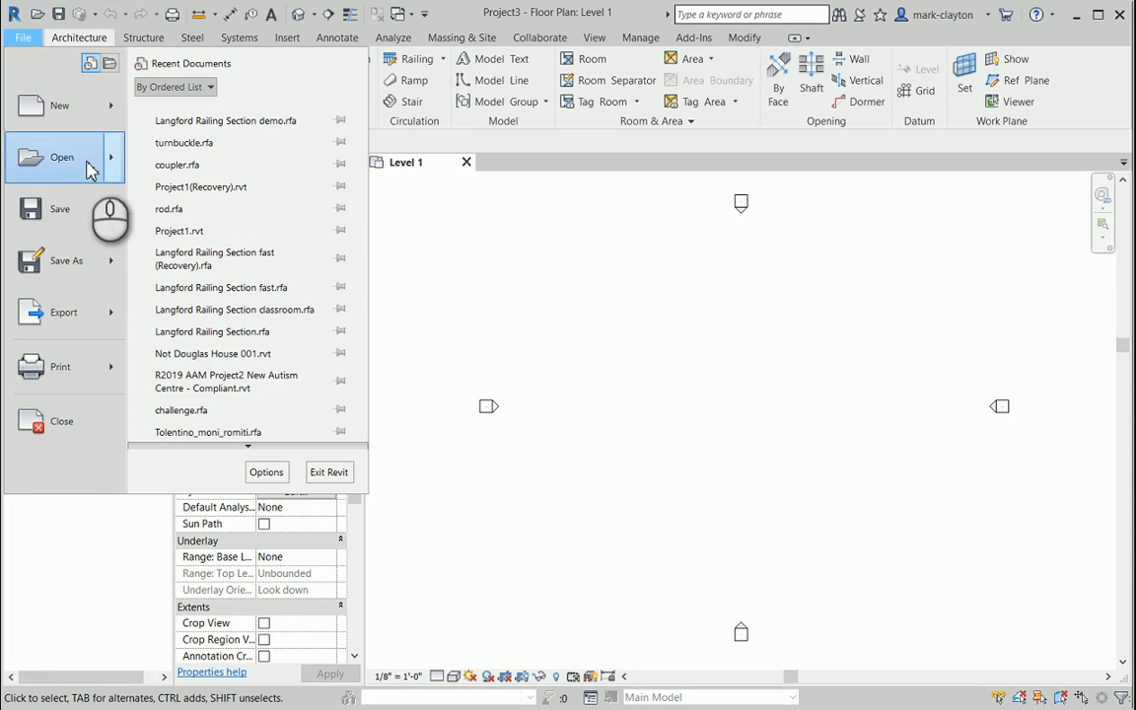
mouse_move(89, 111)
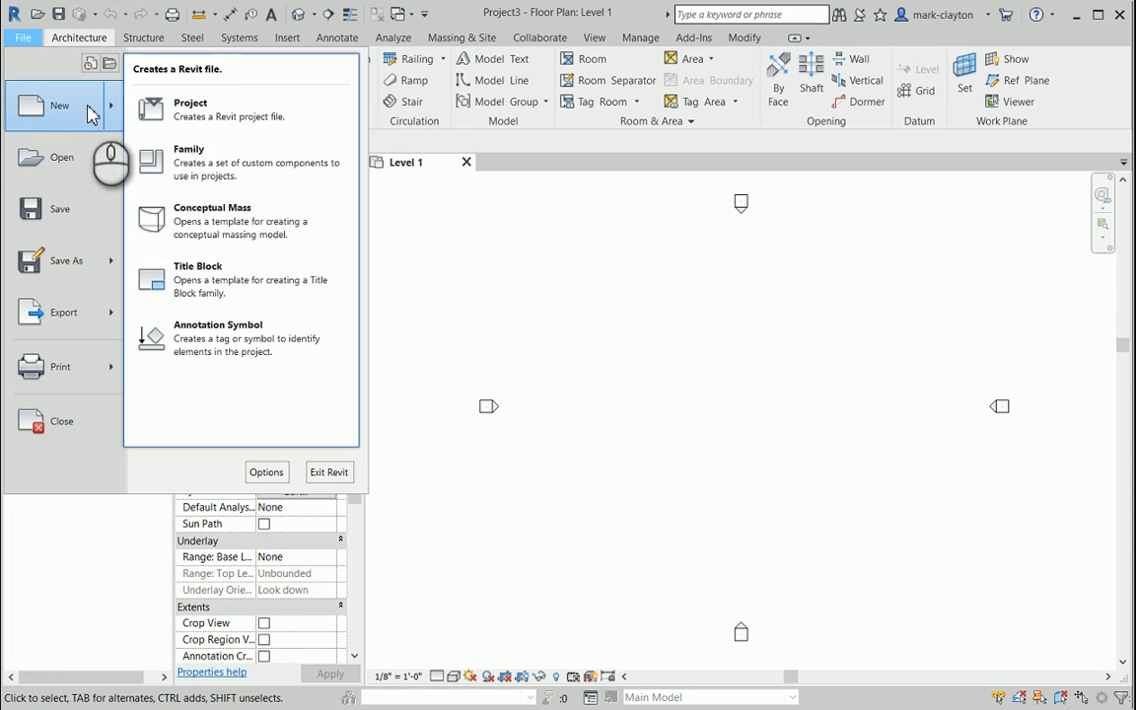
left_click(210, 162)
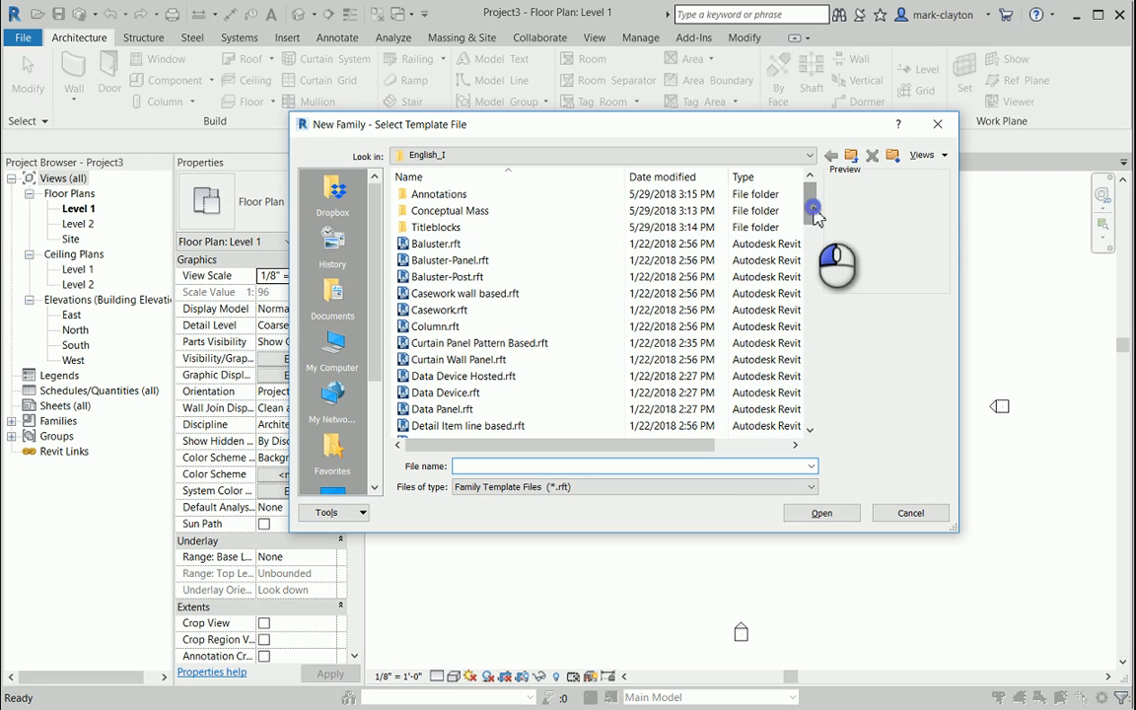
left_click_drag(814, 211, 814, 304)
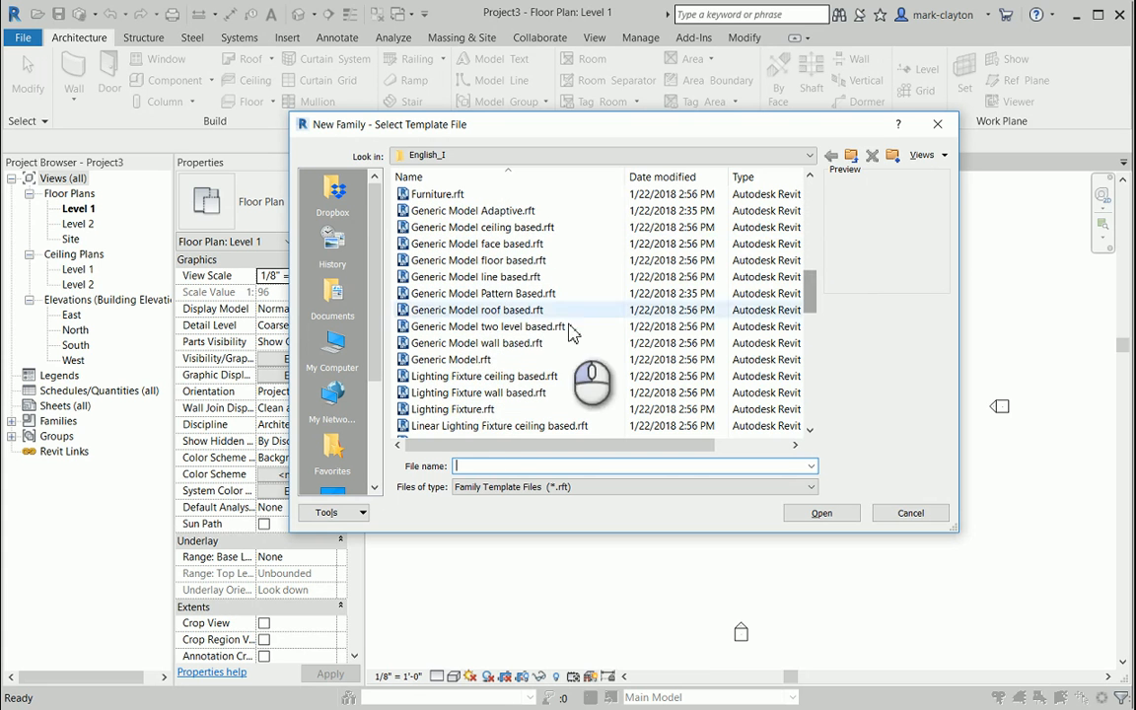
left_click(451, 359)
left_click(833, 514)
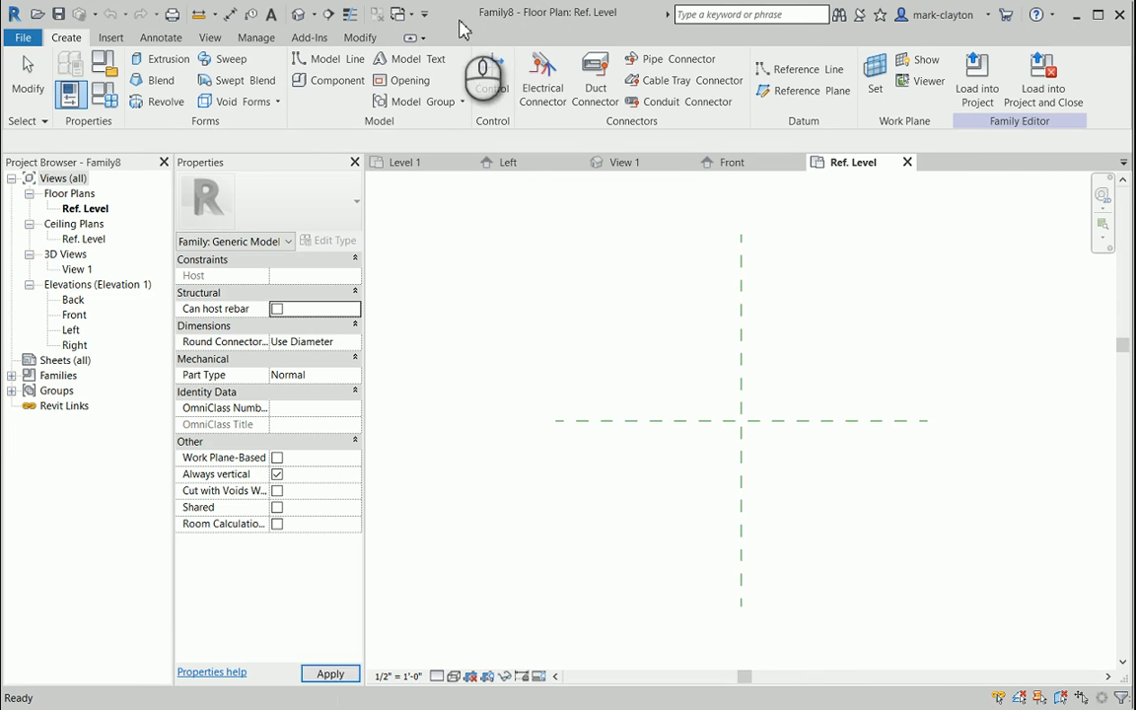
Open the family's Right elevation view.
scroll(897, 504, "up", 2)
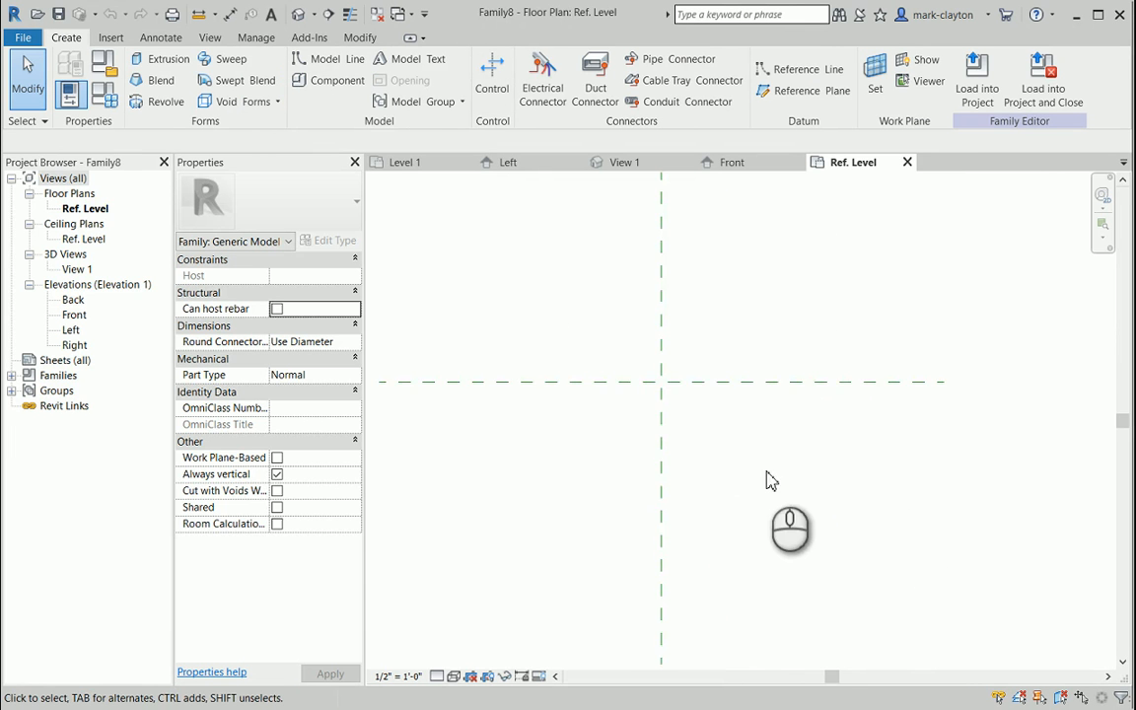
middle_click_drag(768, 476, 875, 495)
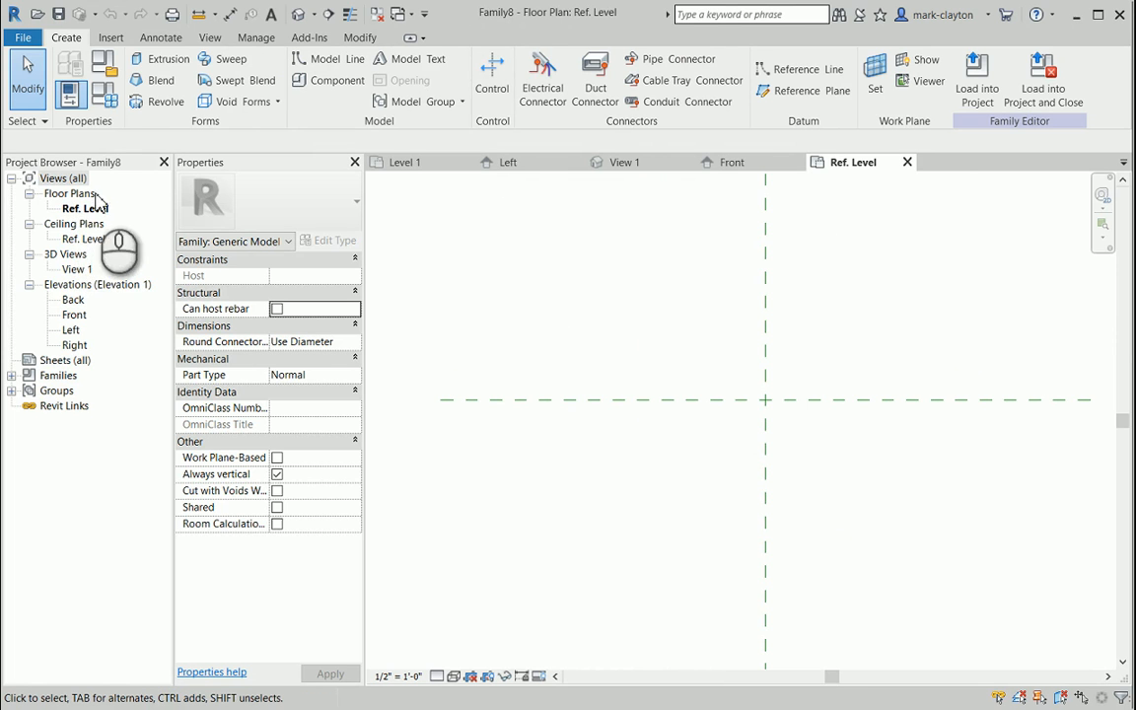
double_click(74, 345)
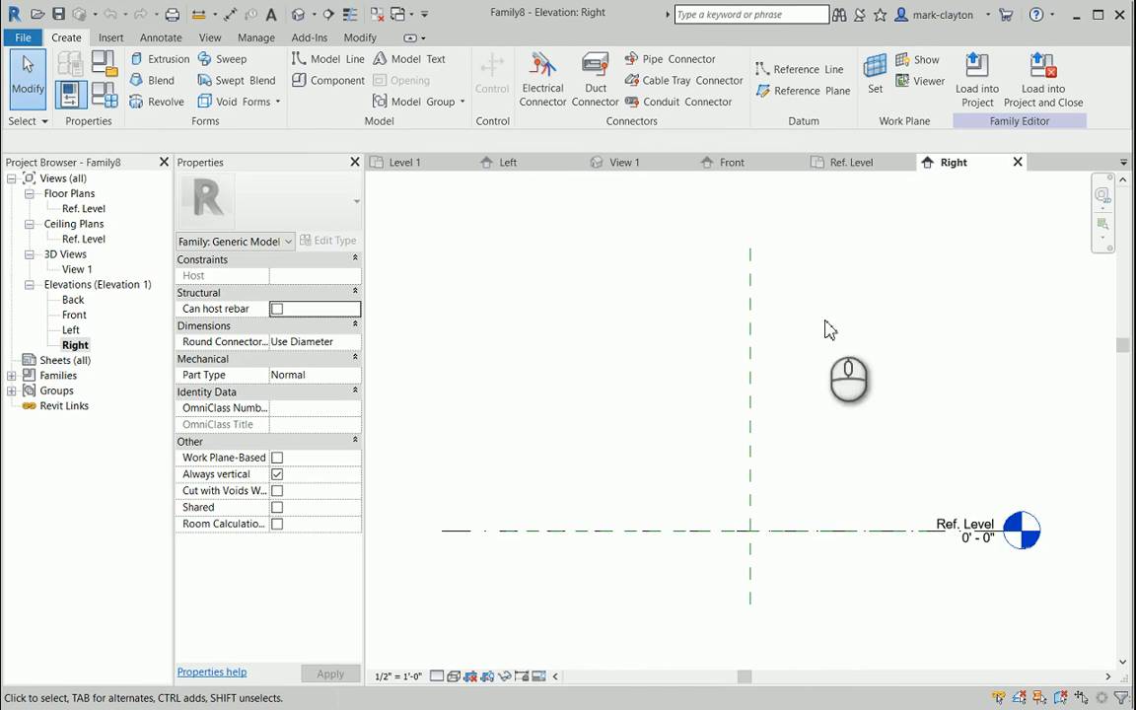
Draw four horizontal reference planes across the centre plane, about 2'-8 1/2", 1'-10 1/2", 11" and 4" above the Ref. Level.
scroll(836, 558, "up", 2)
scroll(836, 558, "up", 1)
middle_click_drag(838, 558, 866, 532)
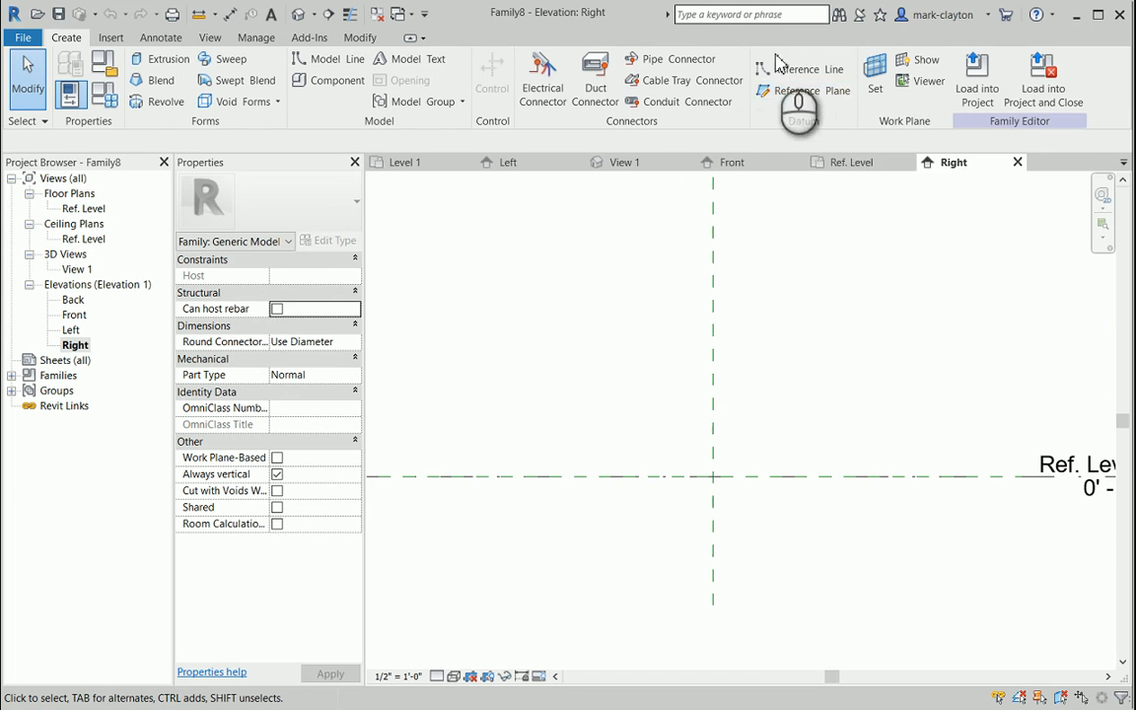
left_click(803, 91)
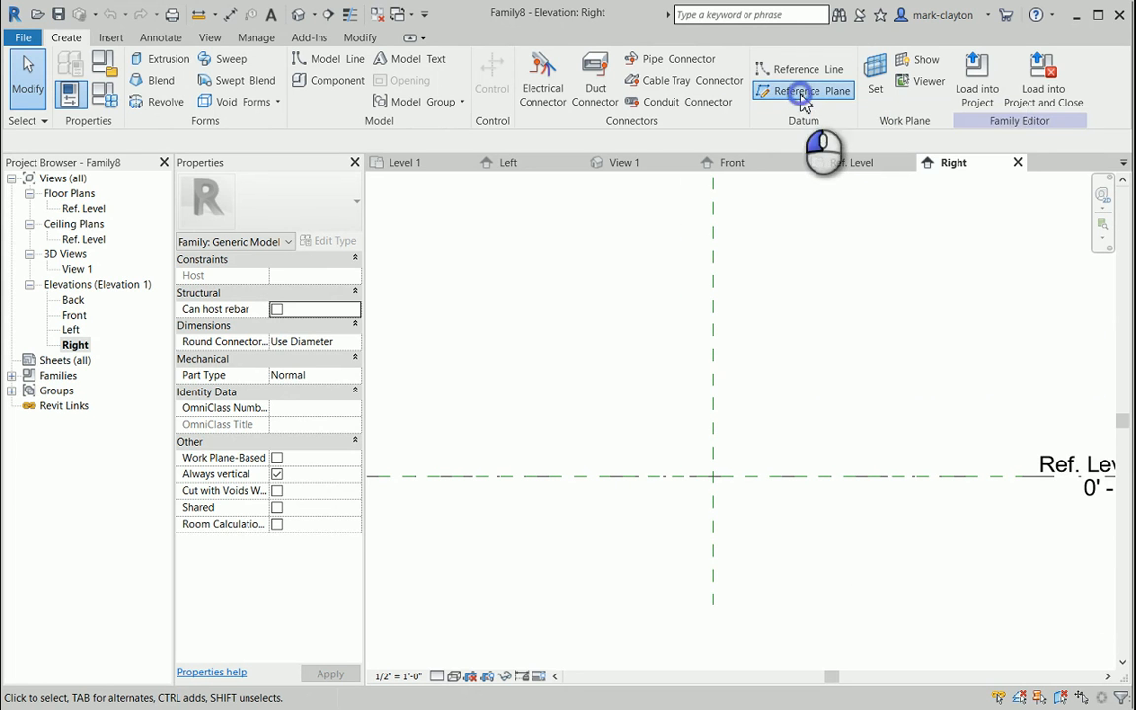
left_click(512, 303)
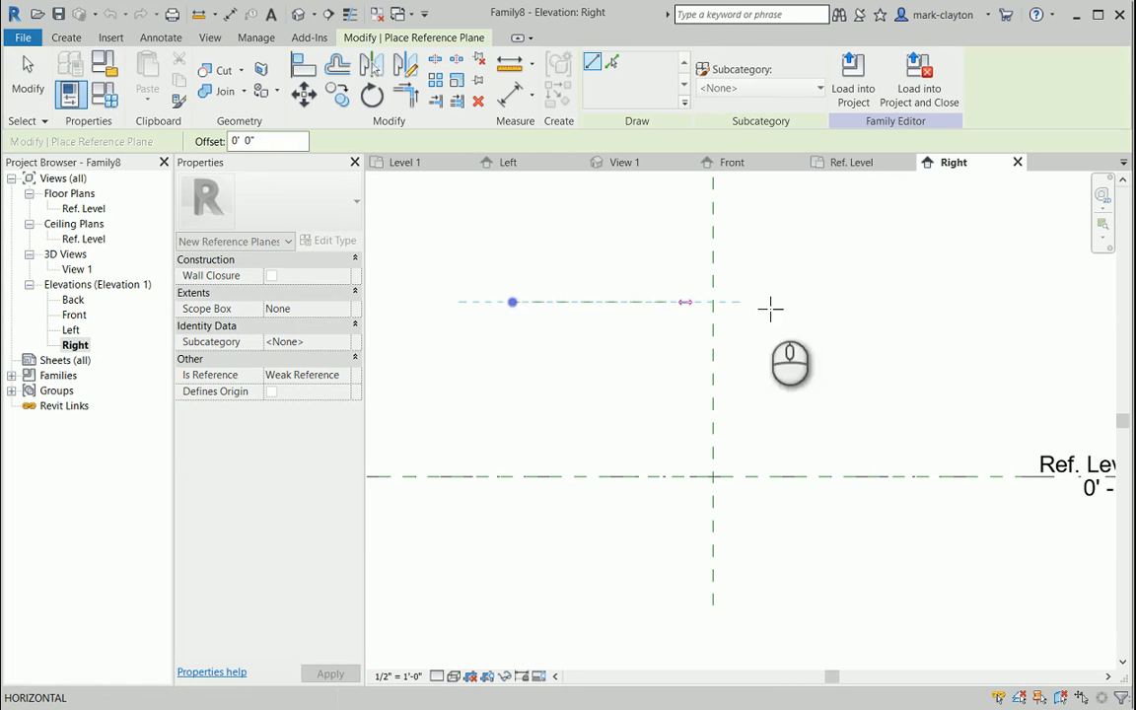
left_click(919, 312)
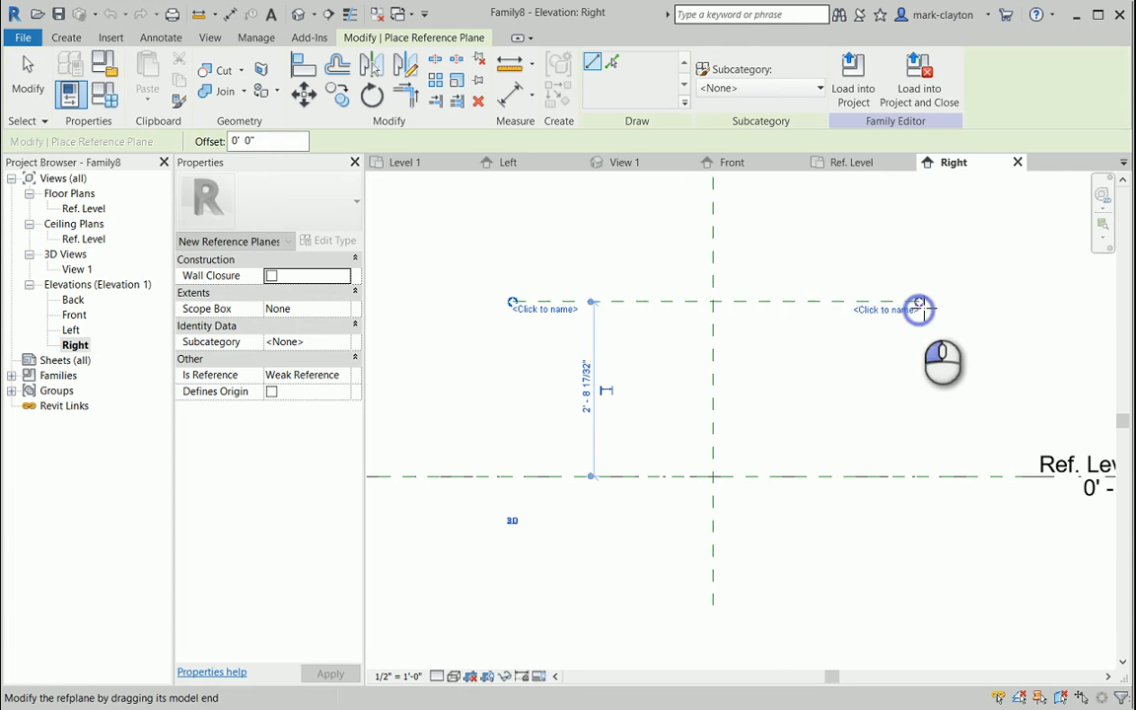
left_click(512, 355)
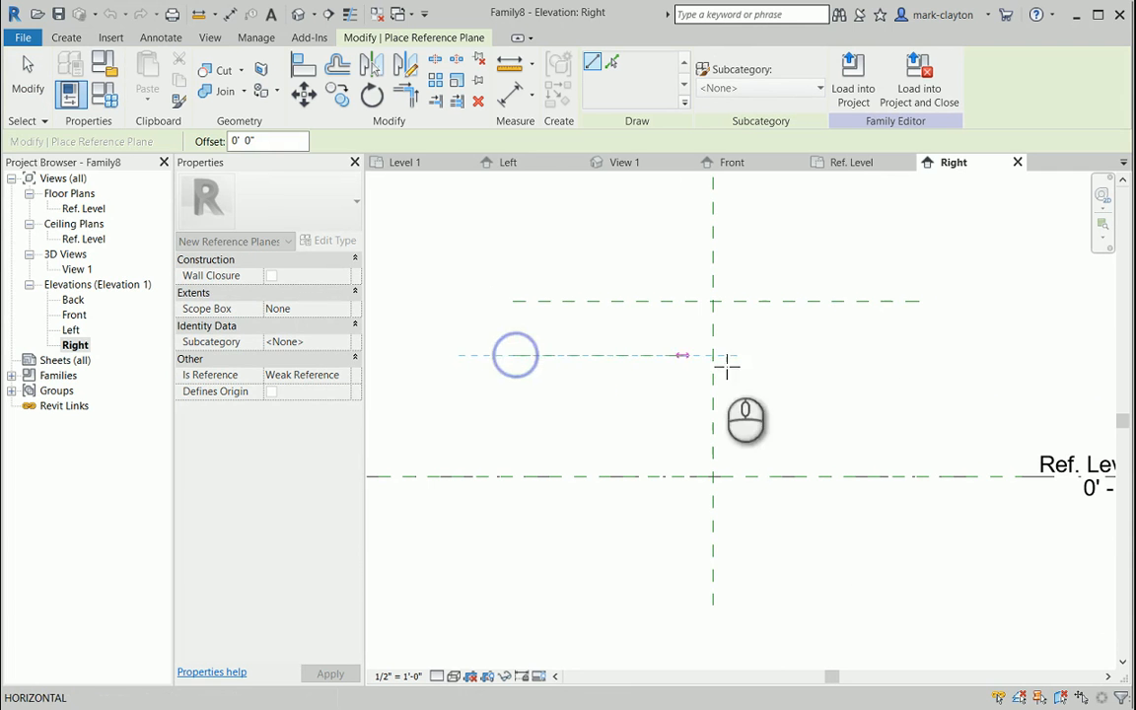
left_click(920, 358)
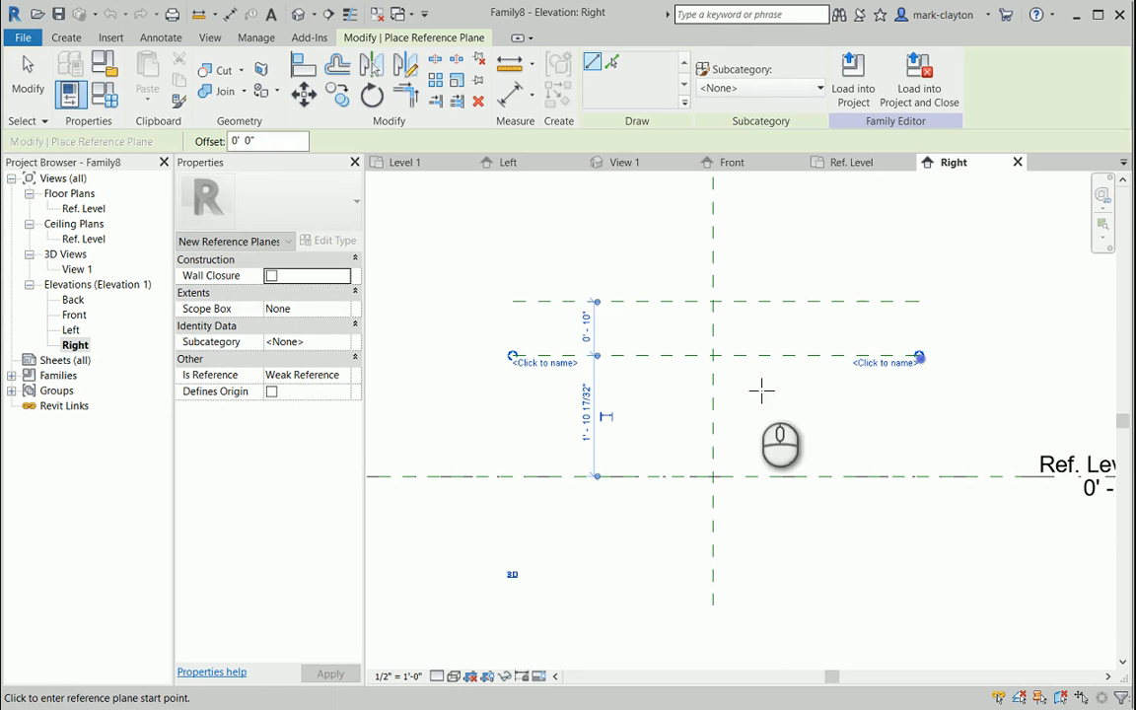
left_click(509, 419)
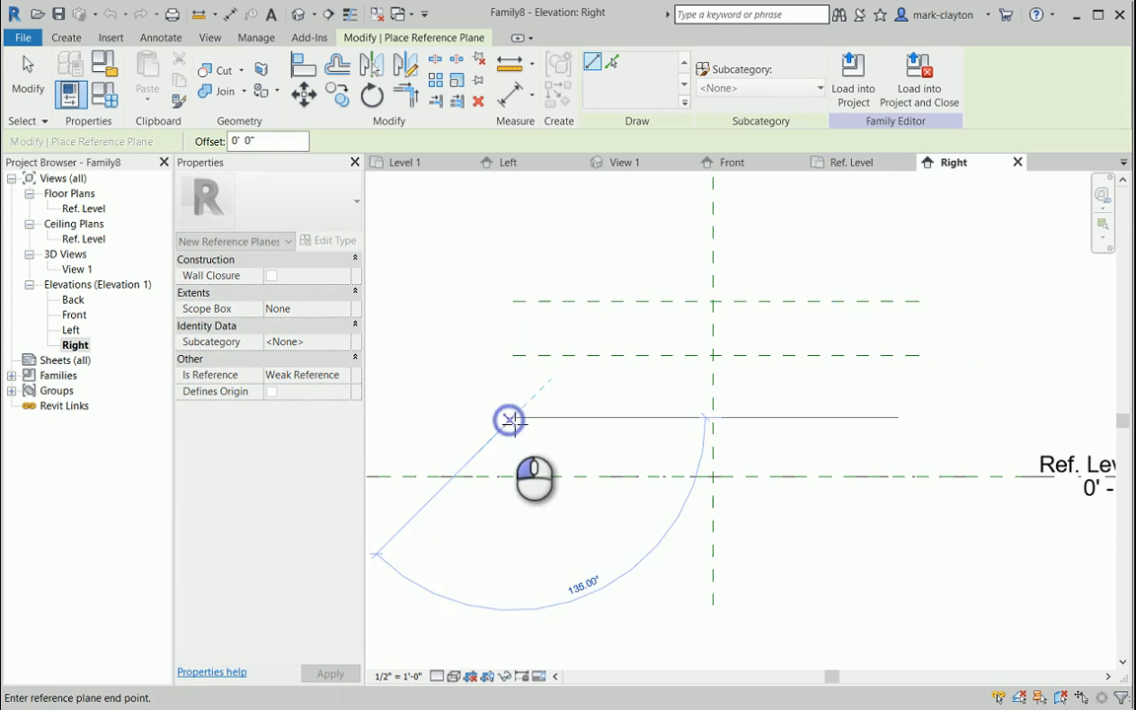
left_click(921, 418)
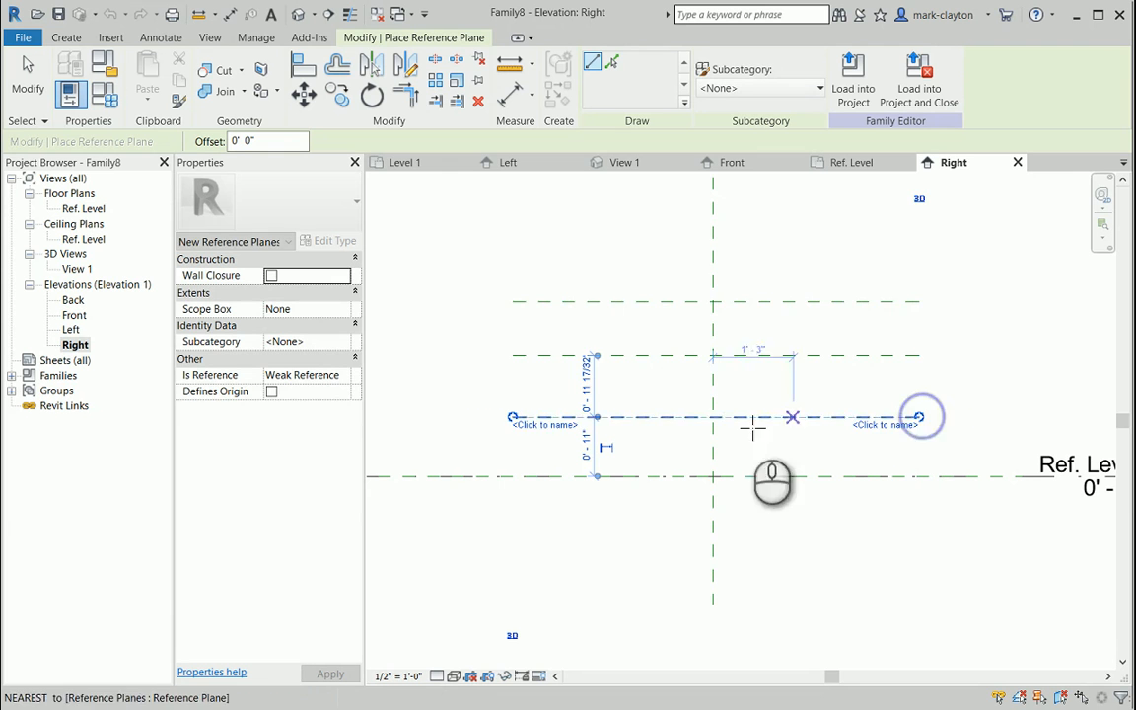
left_click(512, 452)
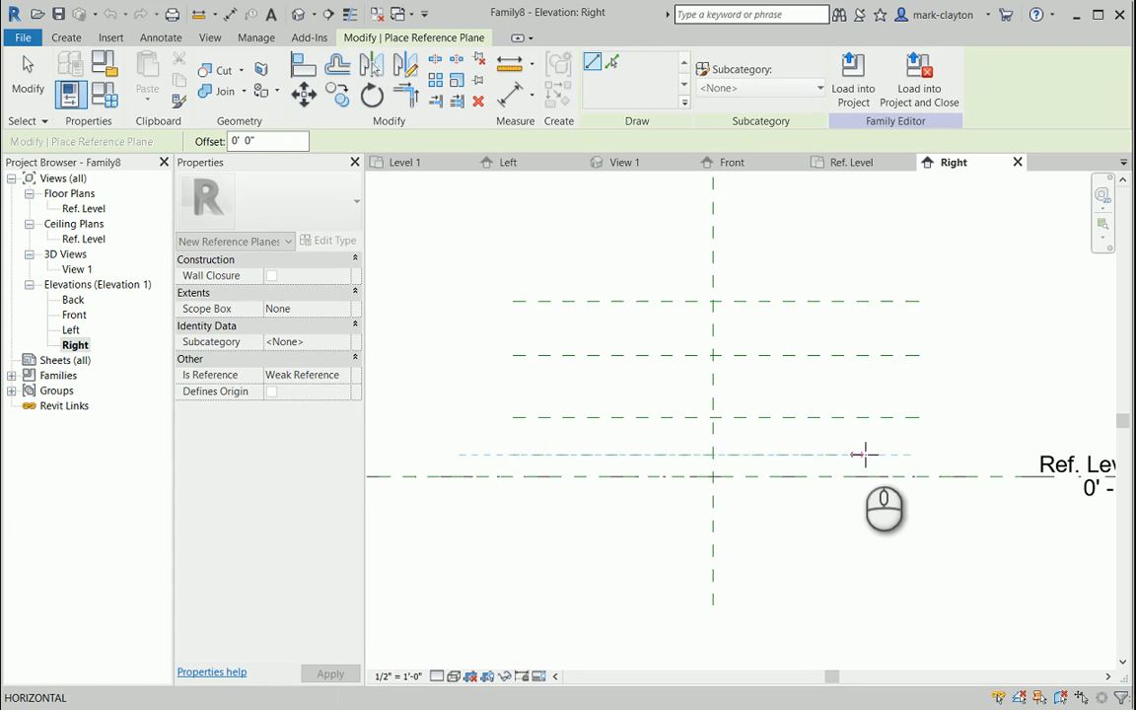
left_click(921, 453)
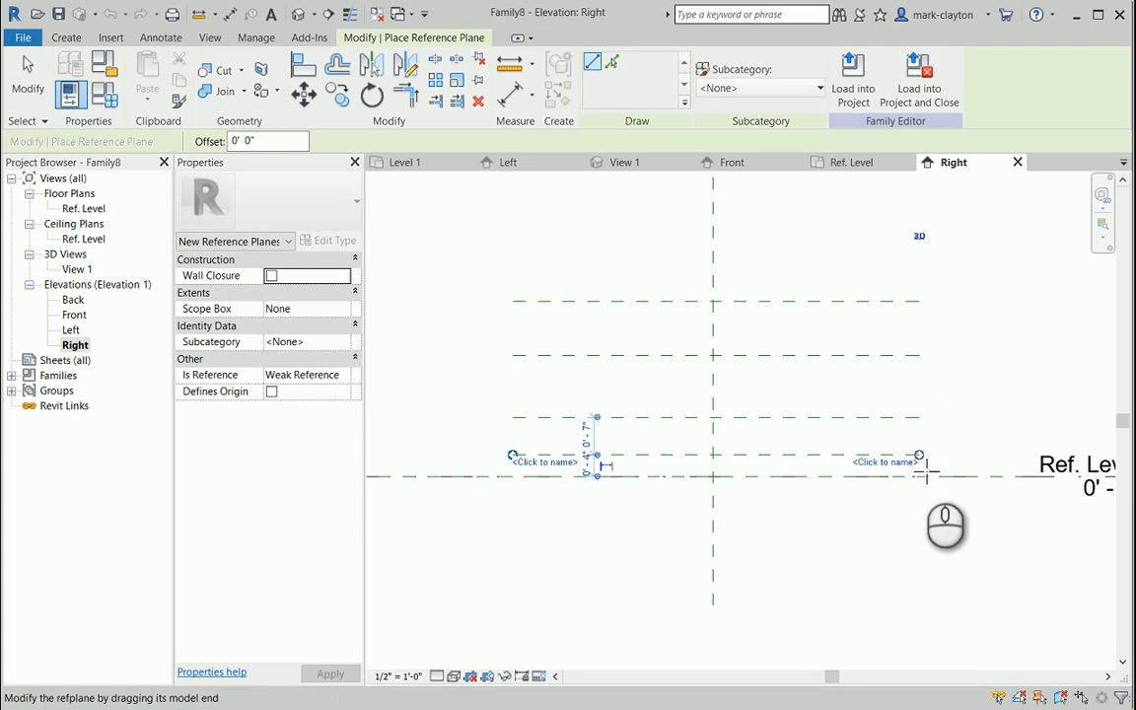
Draw two outer vertical reference planes, about 1'-8 1/2" left and 2'-3" right of the centre plane.
left_click(604, 228)
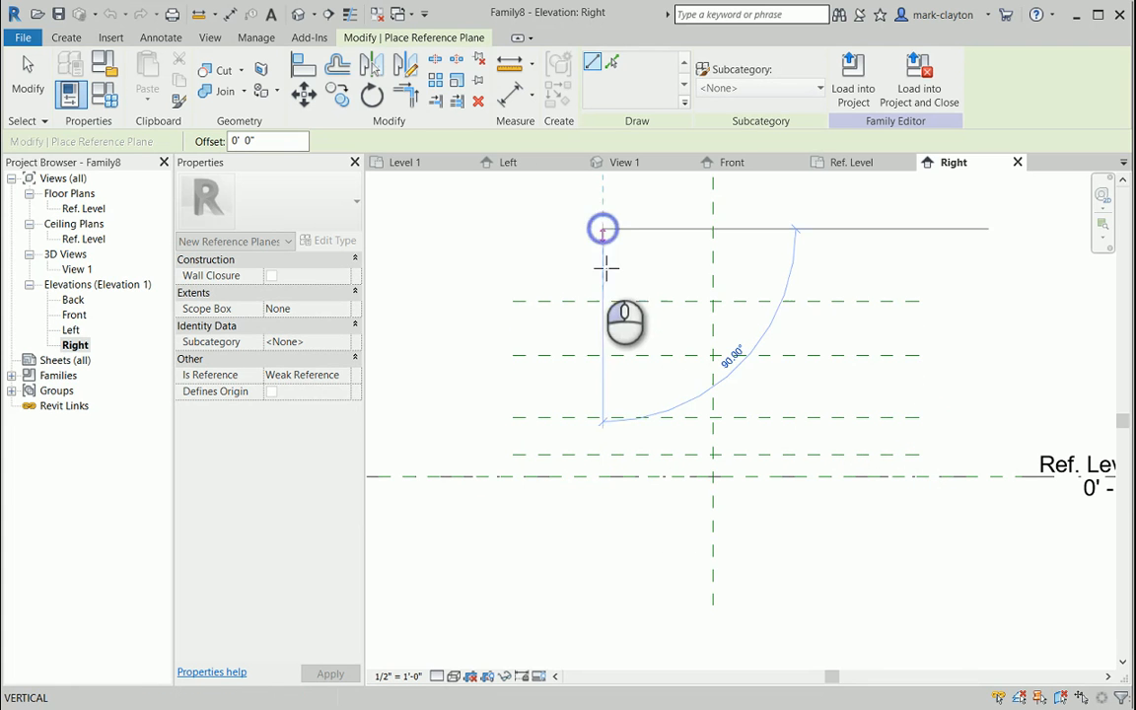
left_click(605, 563)
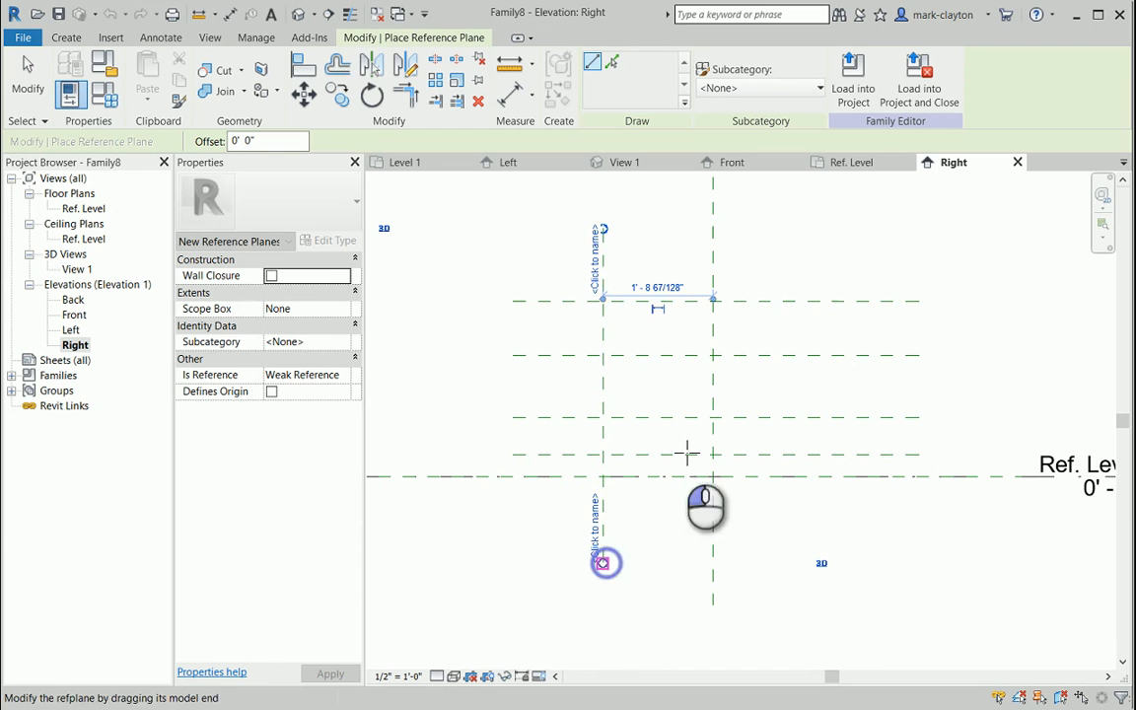
left_click(857, 229)
left_click(857, 574)
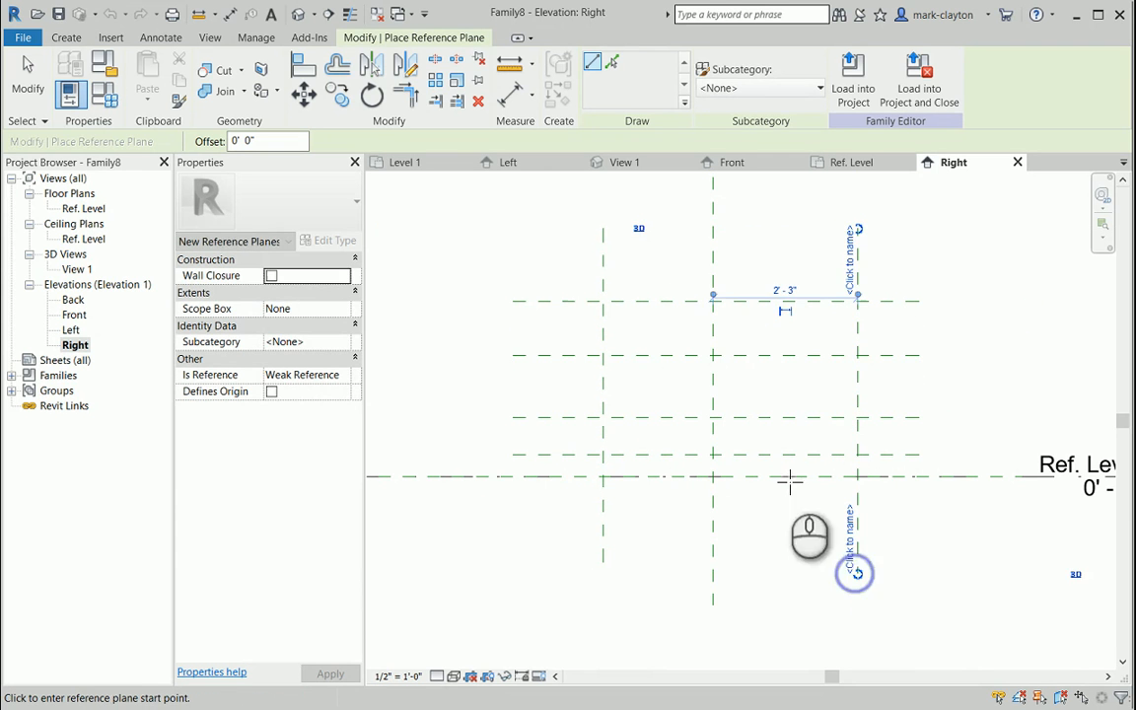
Draw two inner vertical reference planes, about 6 5/8" left and 7" right of the centre plane.
left_click(677, 266)
left_click(676, 552)
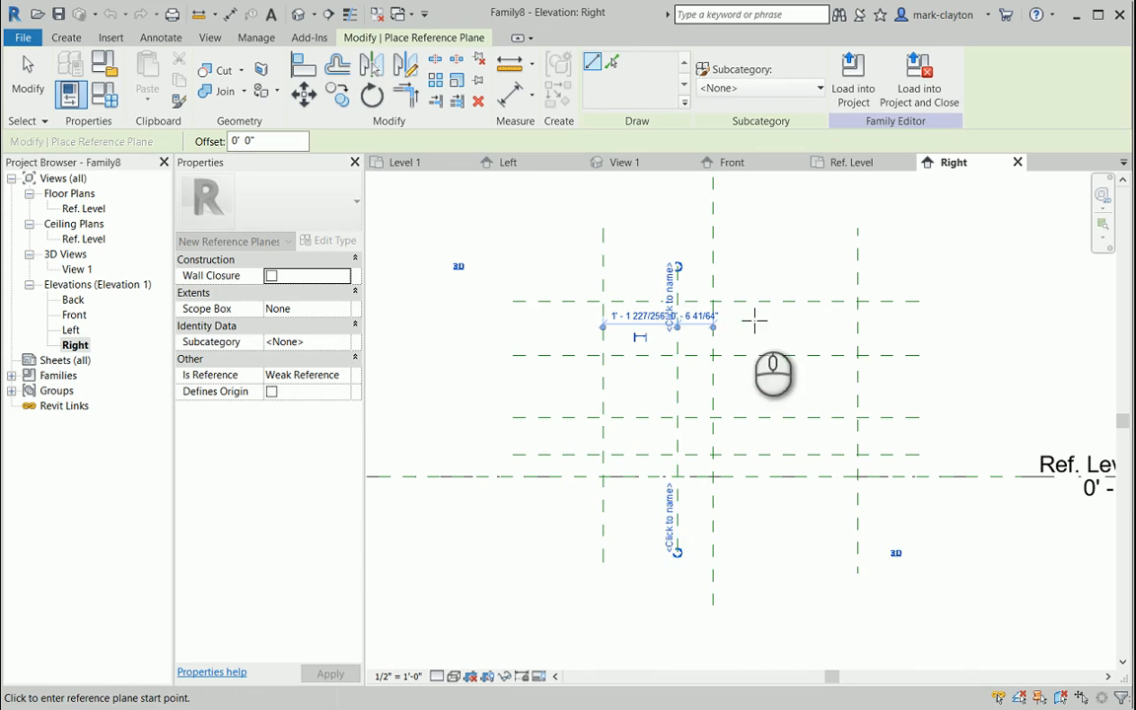
left_click(749, 265)
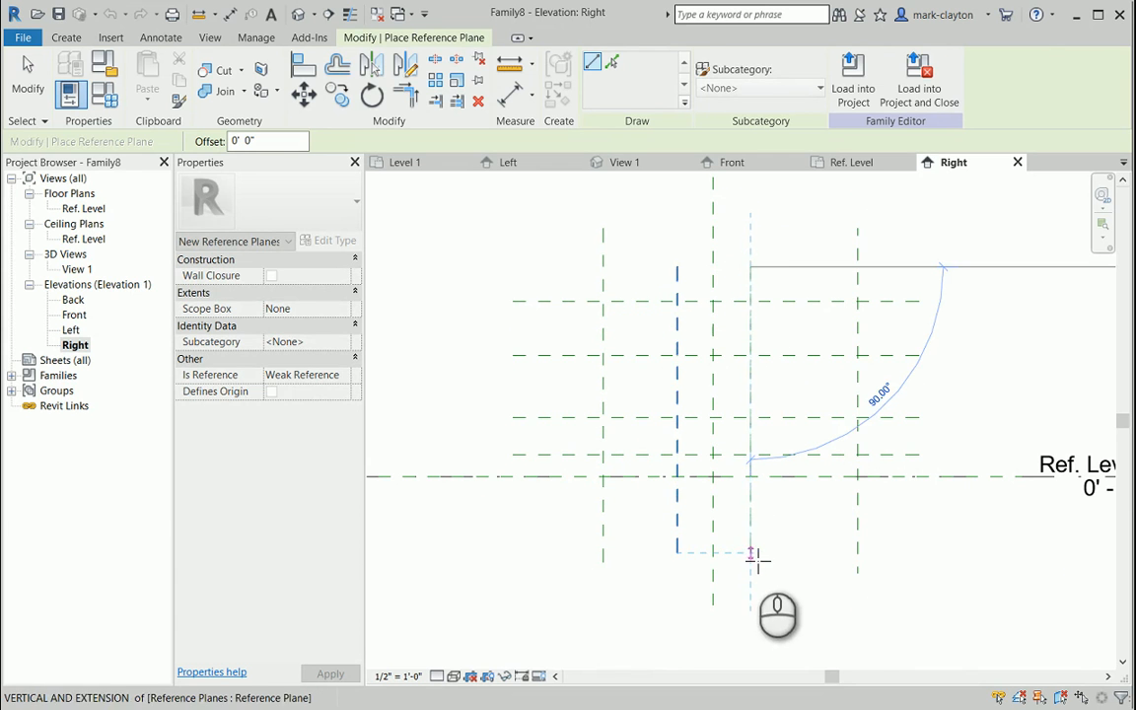
left_click(751, 555)
key("Escape")
key("Escape")
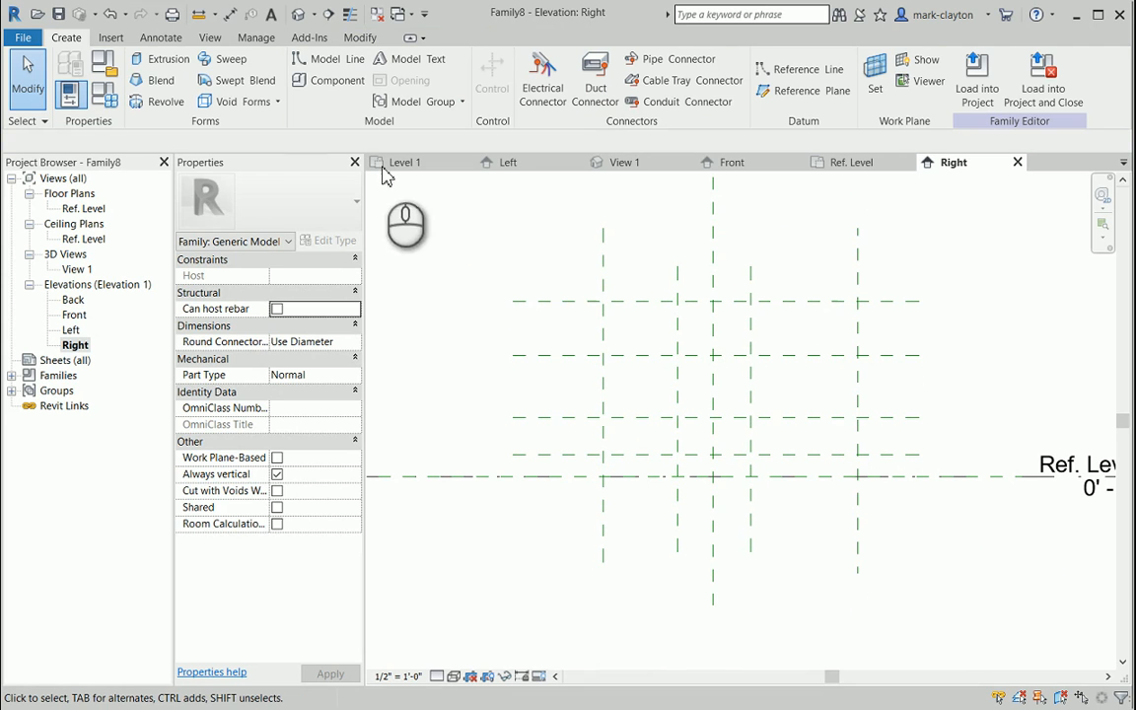
Place an aligned overall dimension between the two outer vertical reference planes, above the top horizontal plane.
left_click(159, 41)
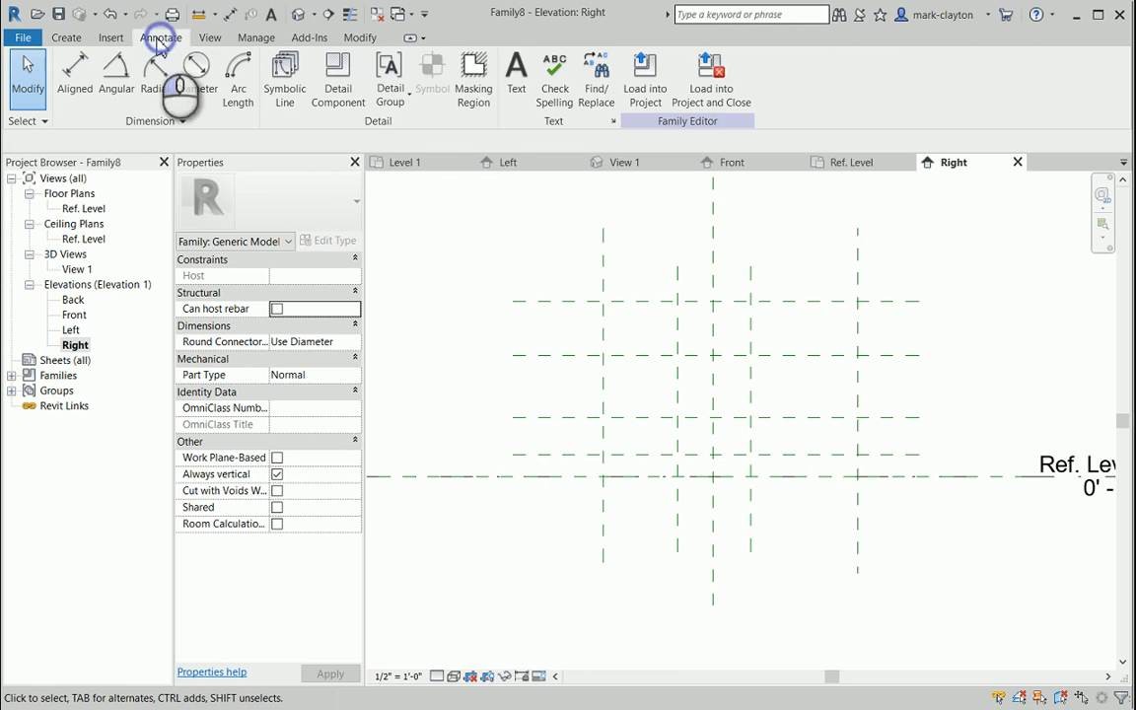
left_click(77, 77)
left_click(605, 240)
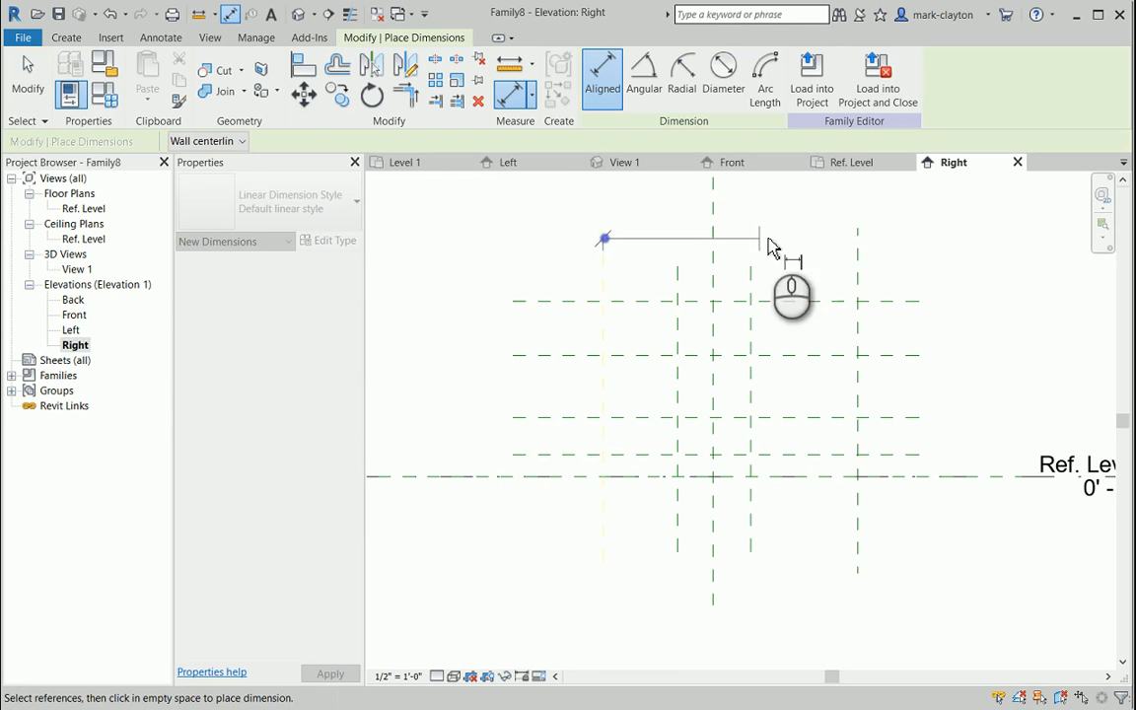
left_click(856, 243)
left_click(918, 237)
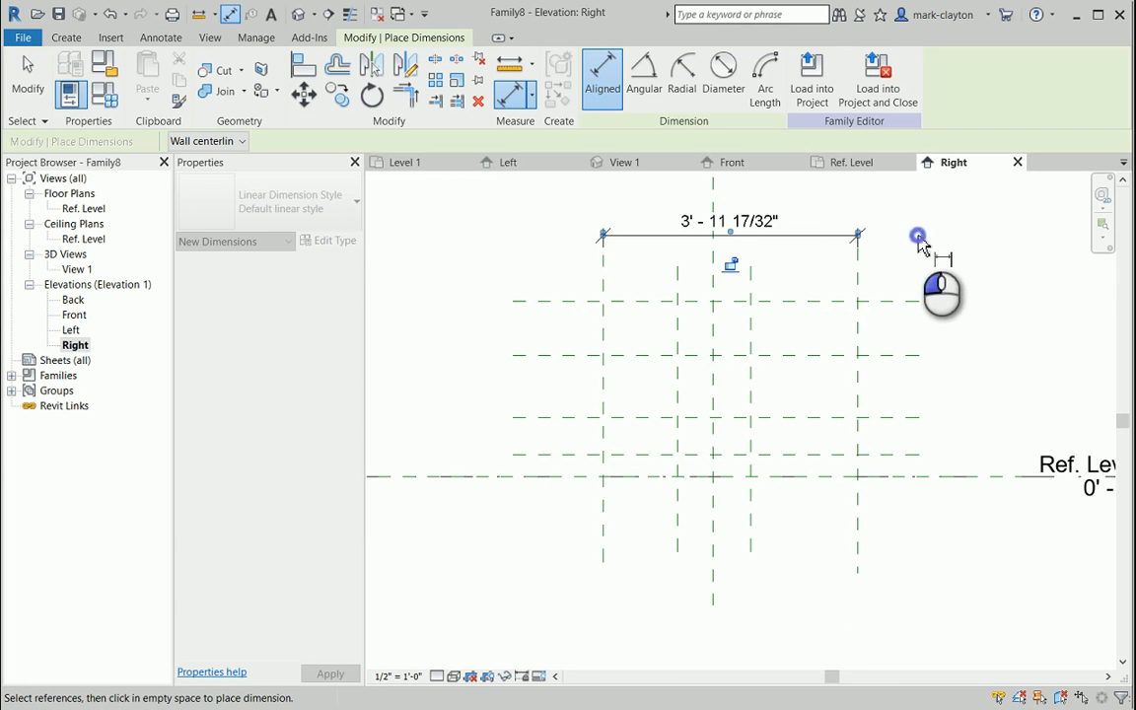
Add a dimension string from the left outer plane through the centre to the right outer plane and make its segments equal.
left_click(603, 274)
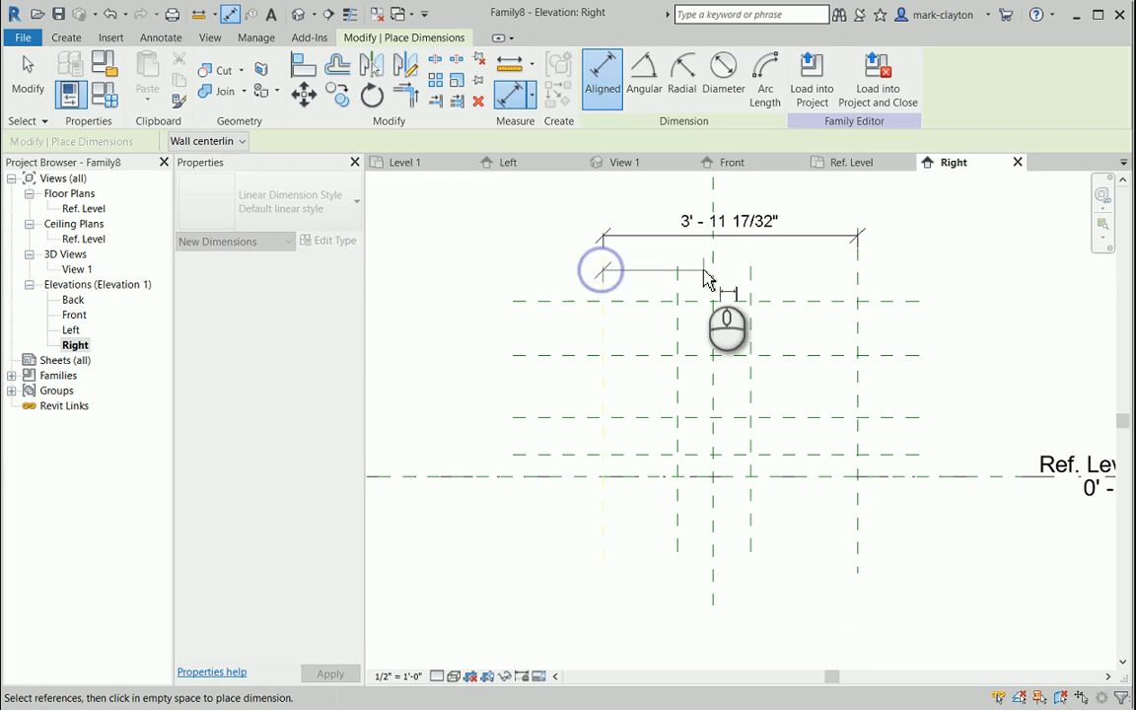
left_click(713, 276)
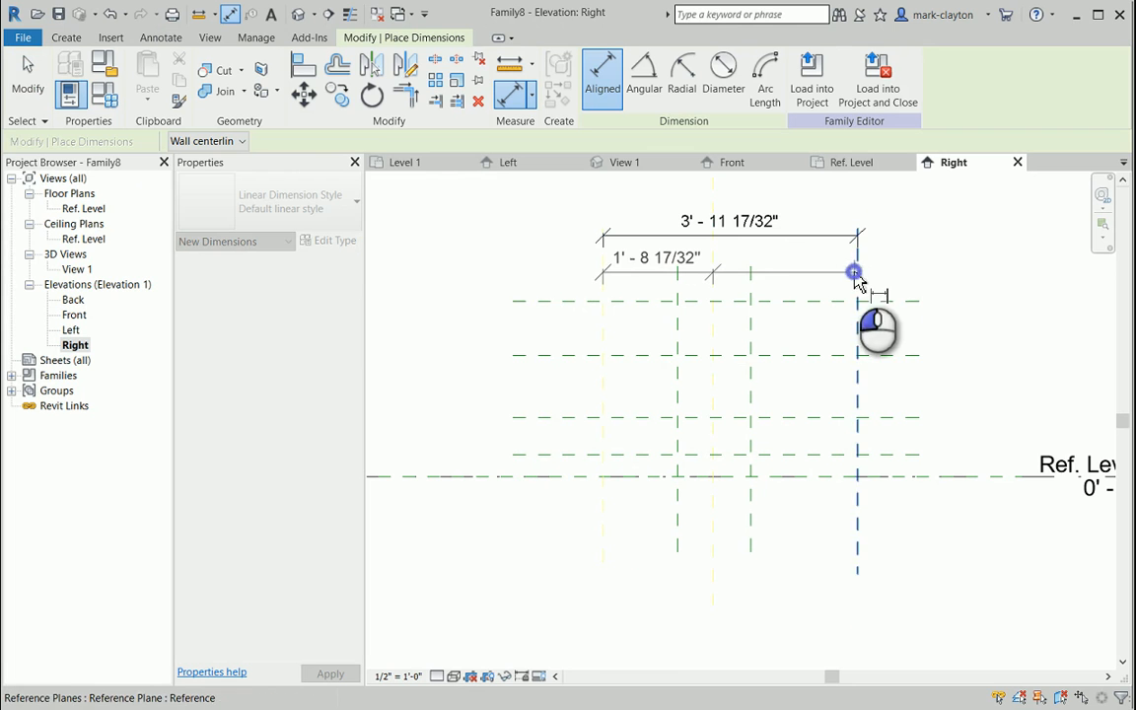
left_click(856, 271)
left_click(909, 270)
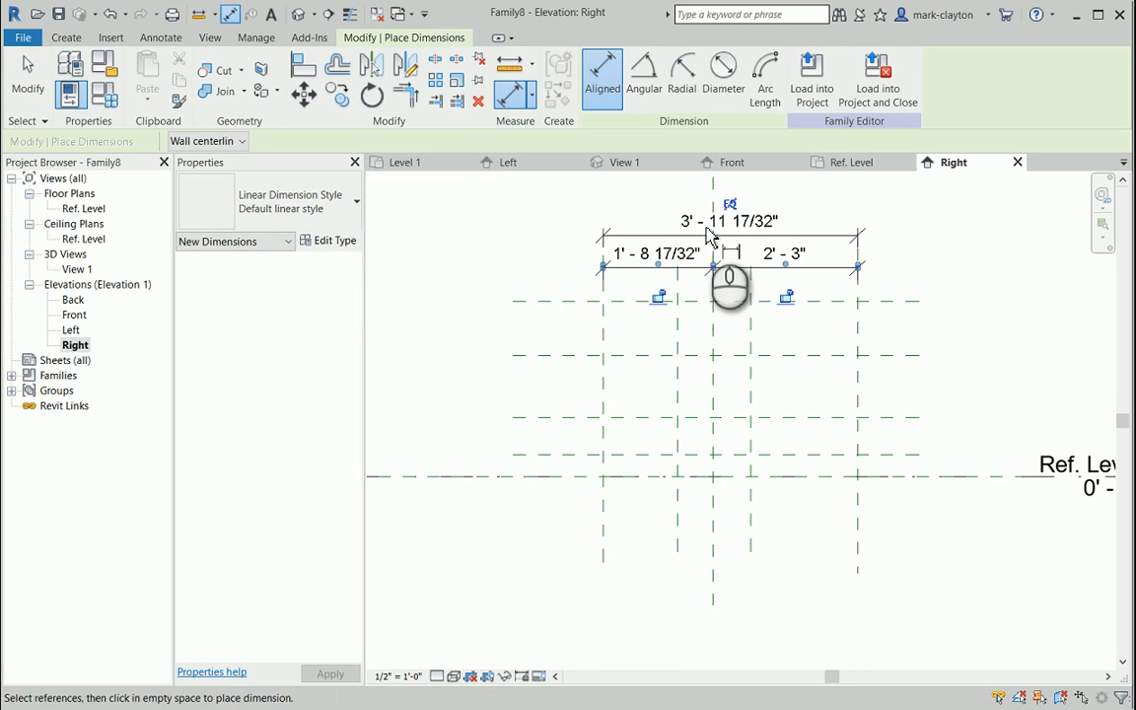
left_click(730, 205)
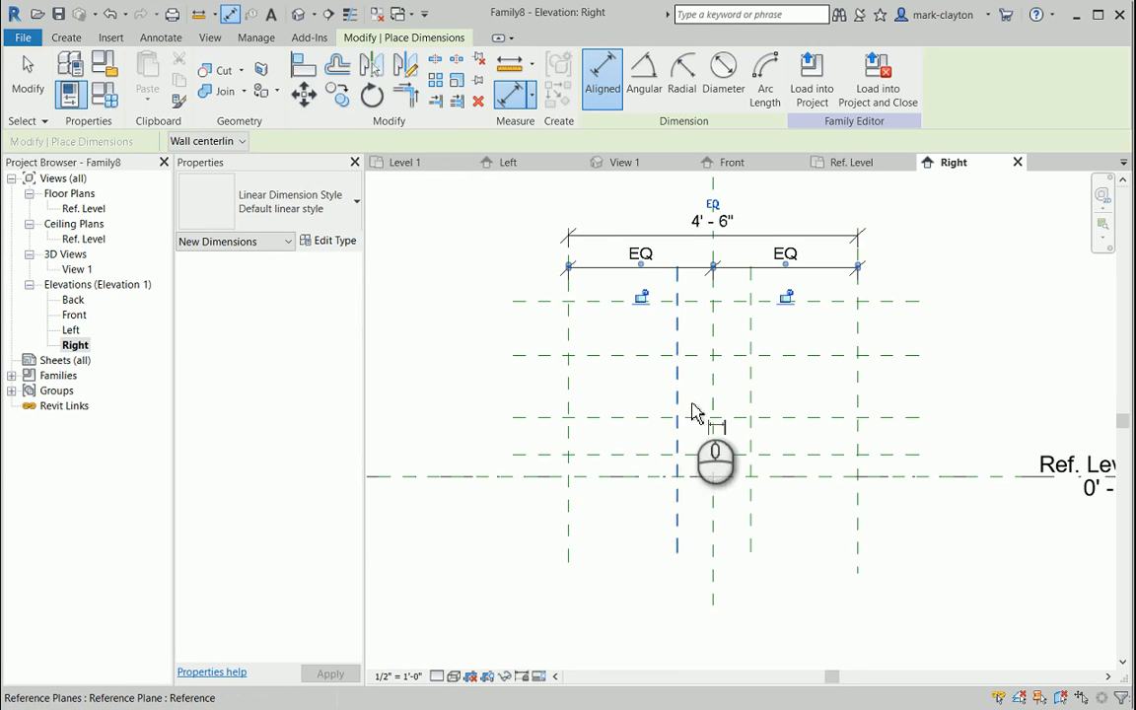
Place an aligned dimension between the two inner vertical reference planes, below the reference level.
left_click(679, 530)
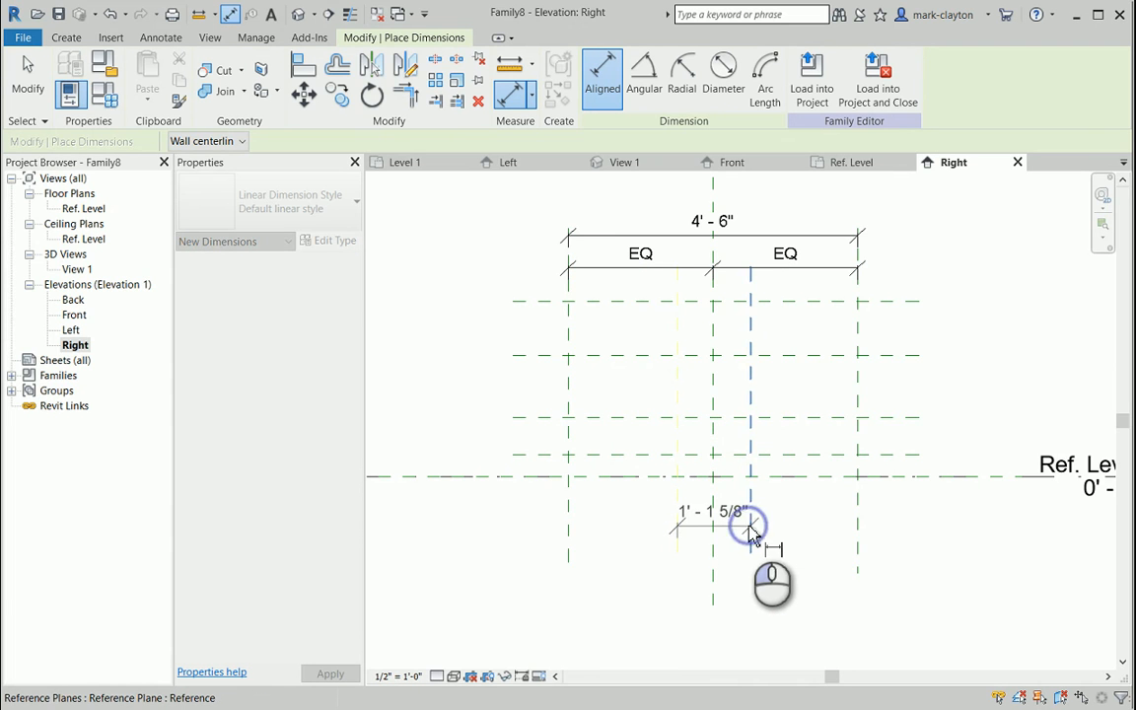
left_click(750, 530)
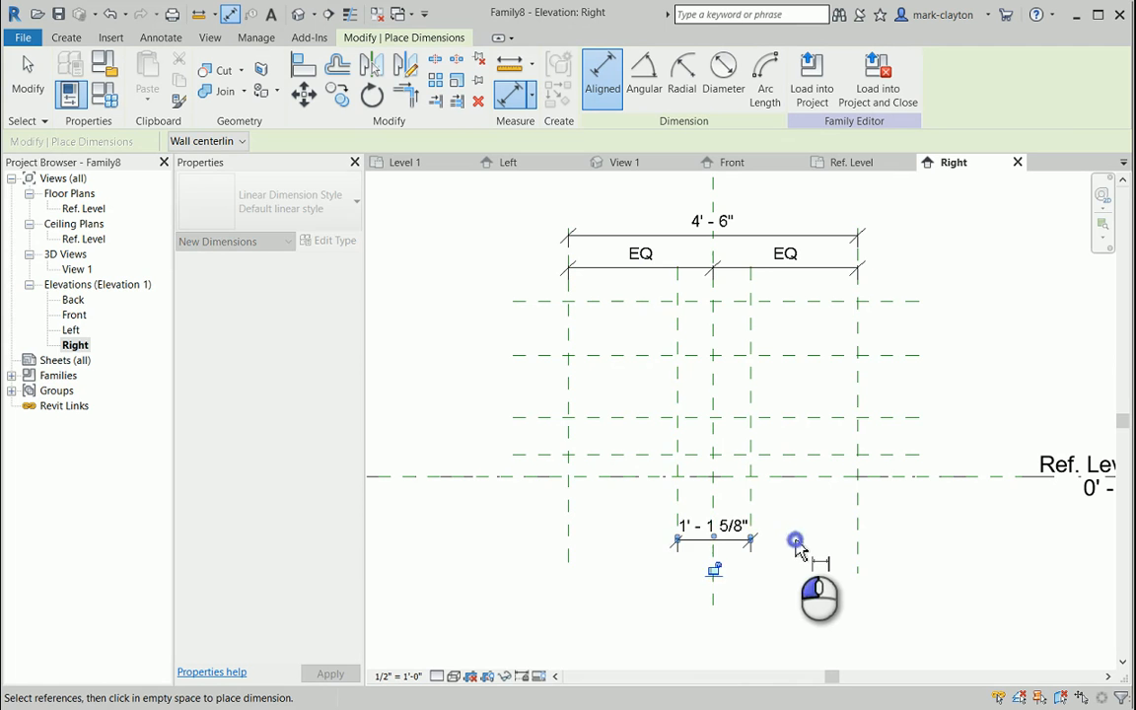
left_click(795, 541)
Add a dimension string from the left inner plane through the centre to the right inner plane and make its segments equal.
left_click(679, 500)
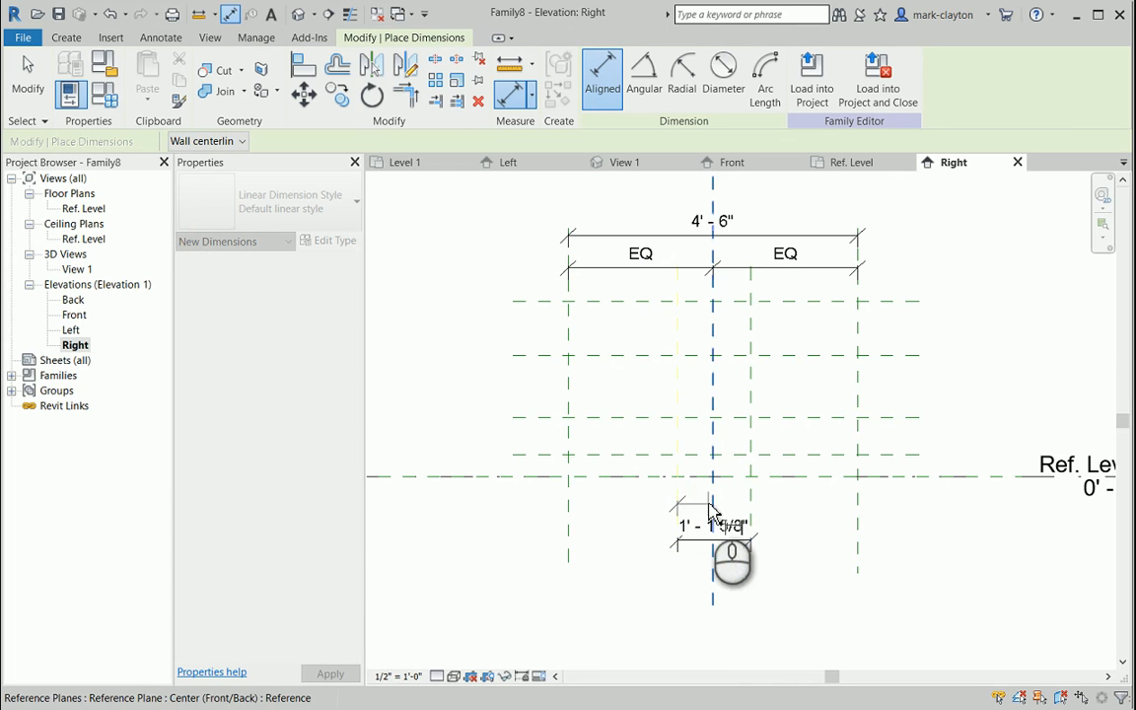
left_click(713, 507)
left_click(750, 504)
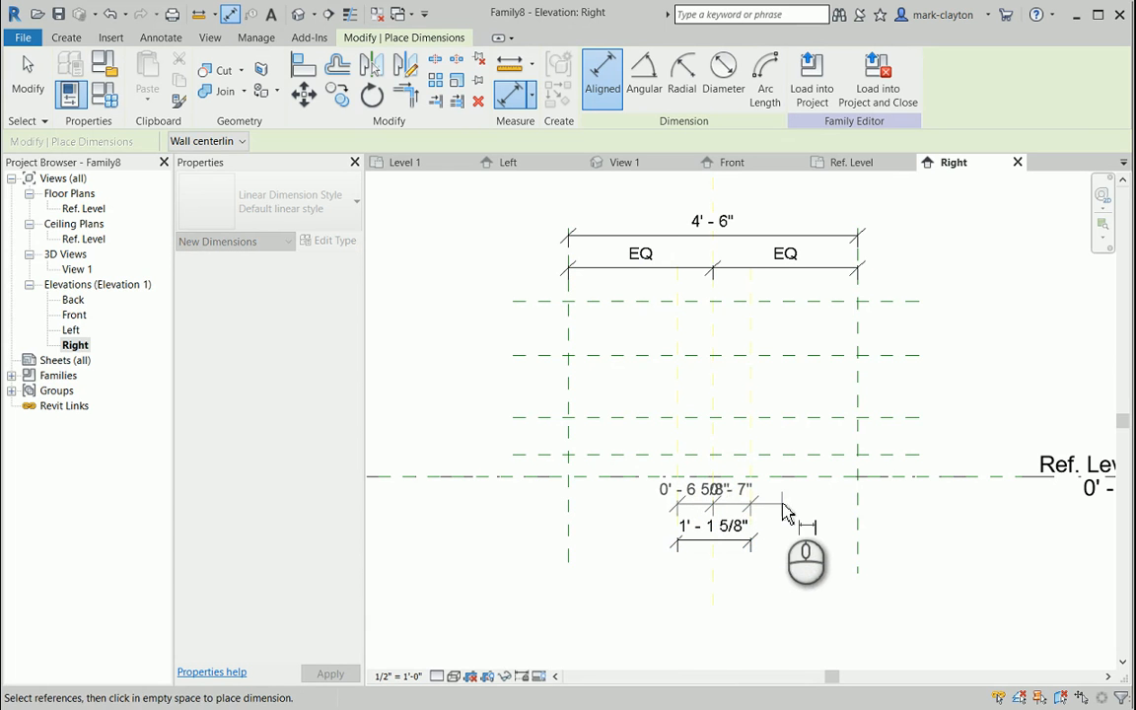
left_click(779, 508)
left_click(713, 441)
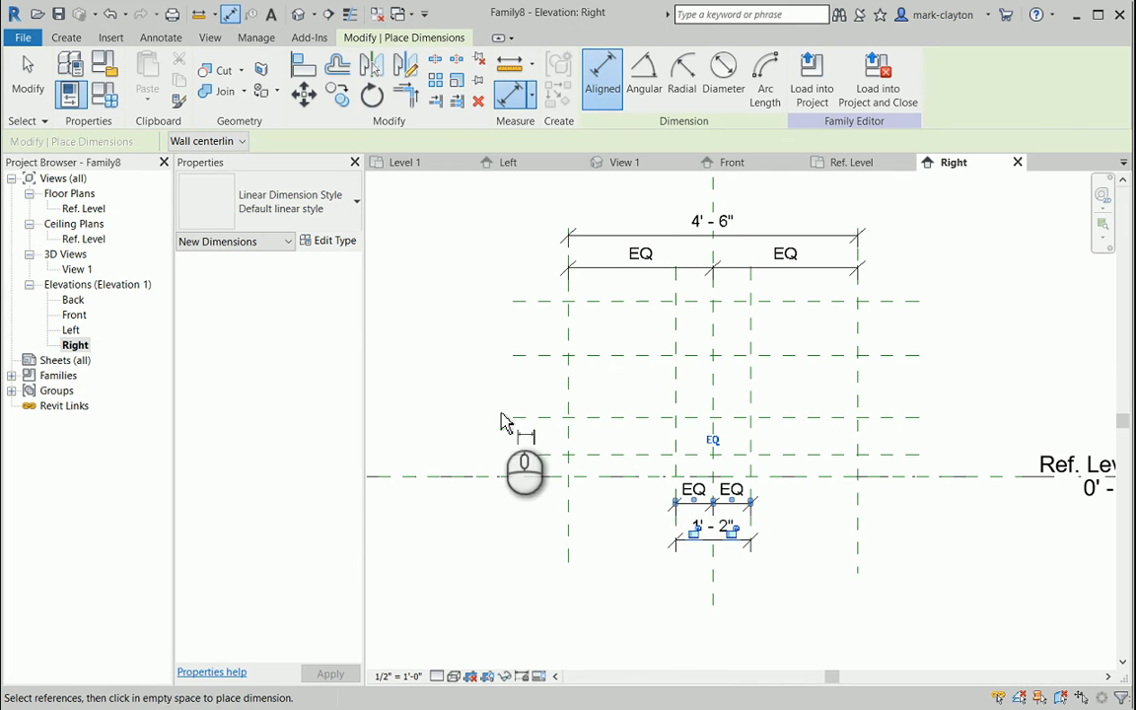
Dimension the spacing from the reference level to the lowest horizontal plane, and from that plane to the second one.
left_click(489, 477)
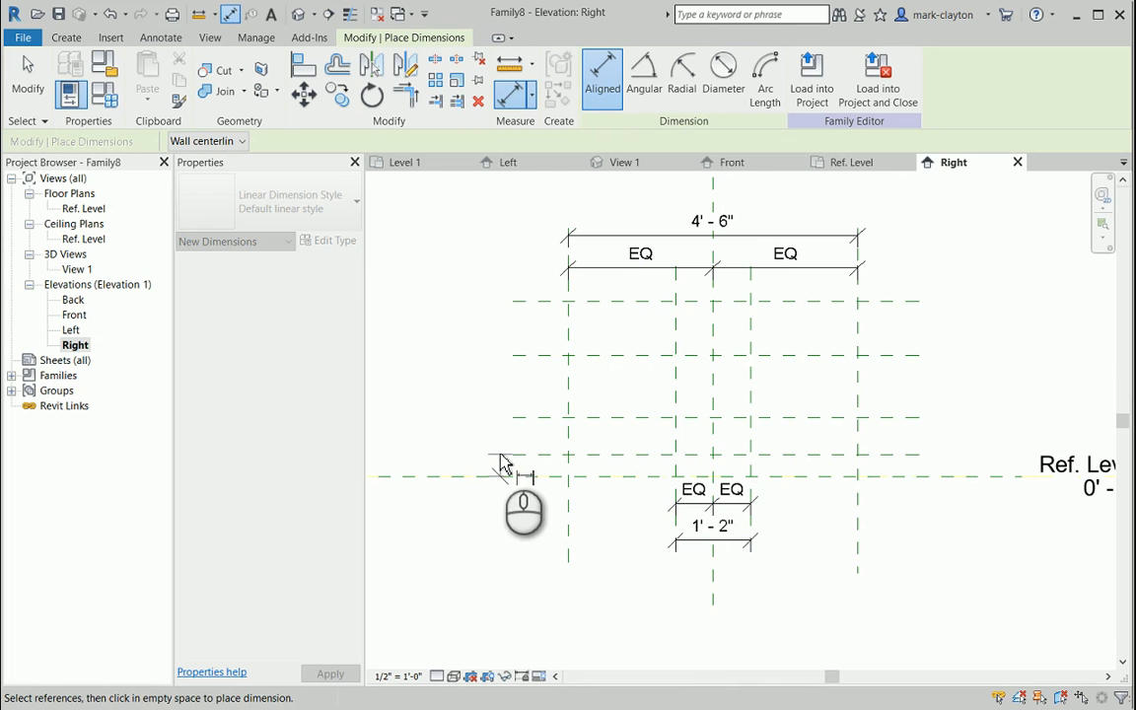
left_click(520, 454)
left_click(463, 433)
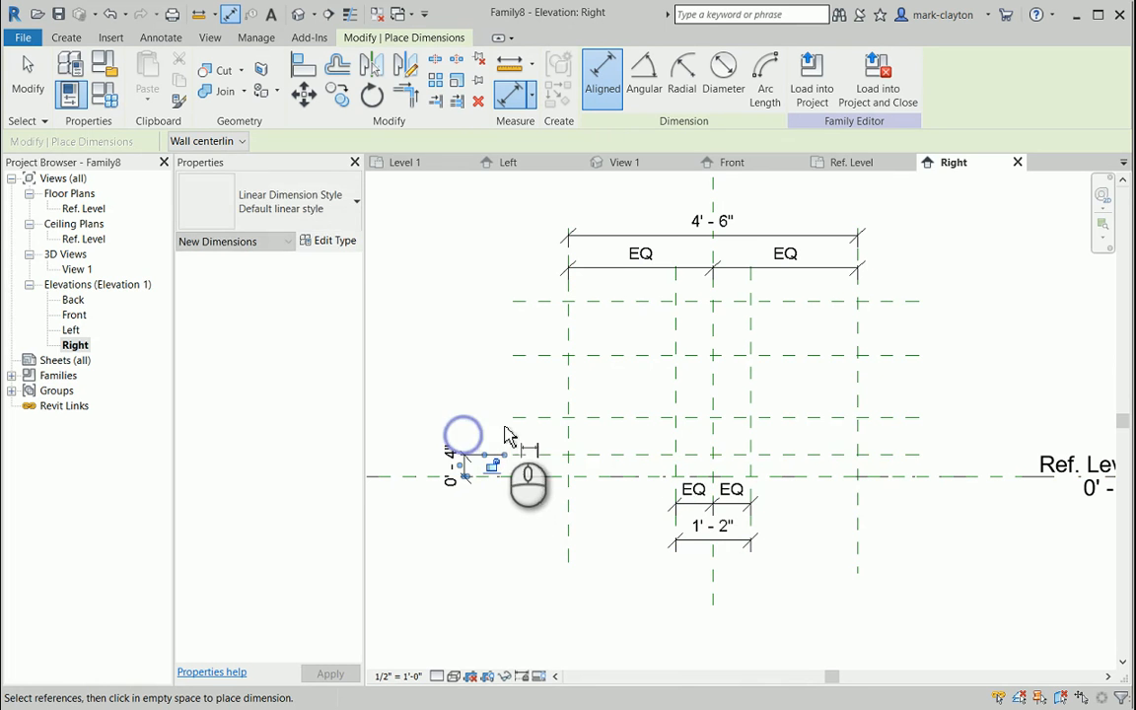
left_click(528, 454)
left_click(525, 417)
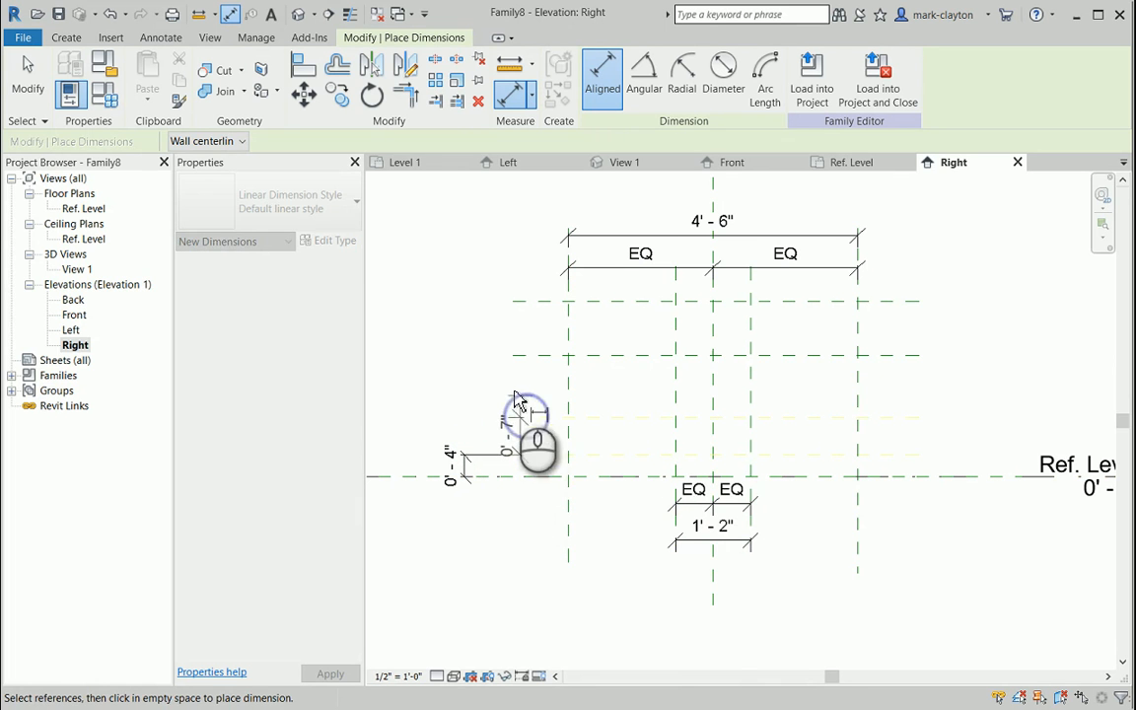
left_click(502, 387)
Dimension the spacing between the second and third horizontal planes and between the third and top planes, left of the outer plane.
left_click(531, 416)
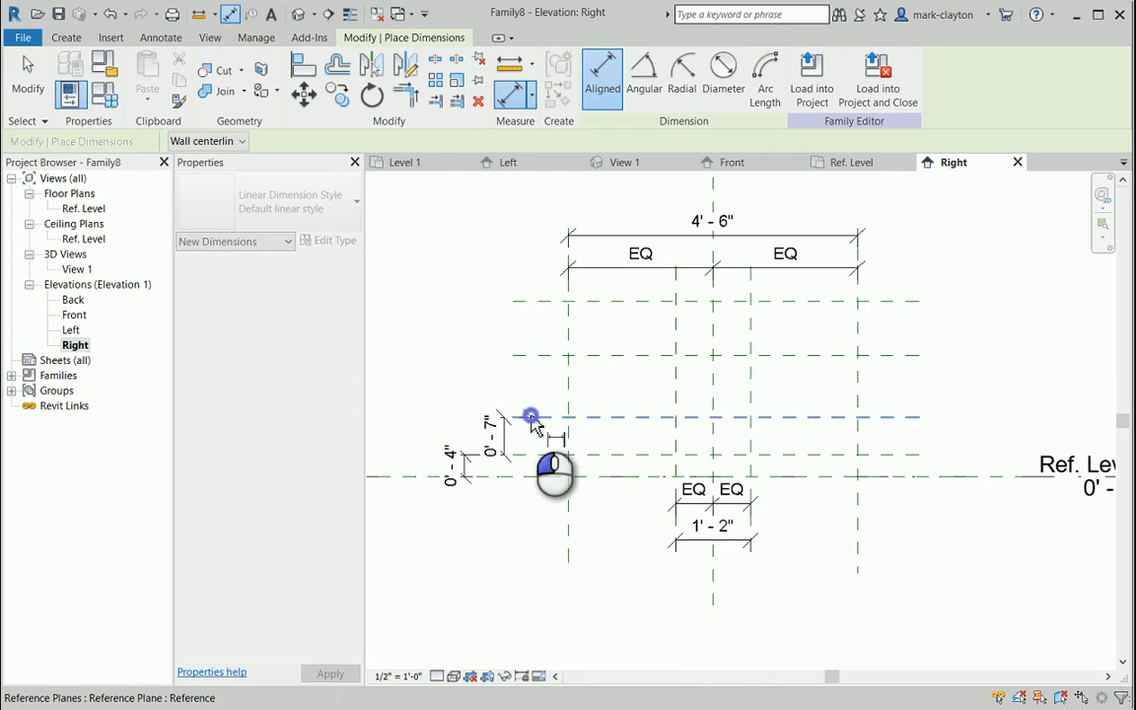
left_click(532, 356)
left_click(529, 326)
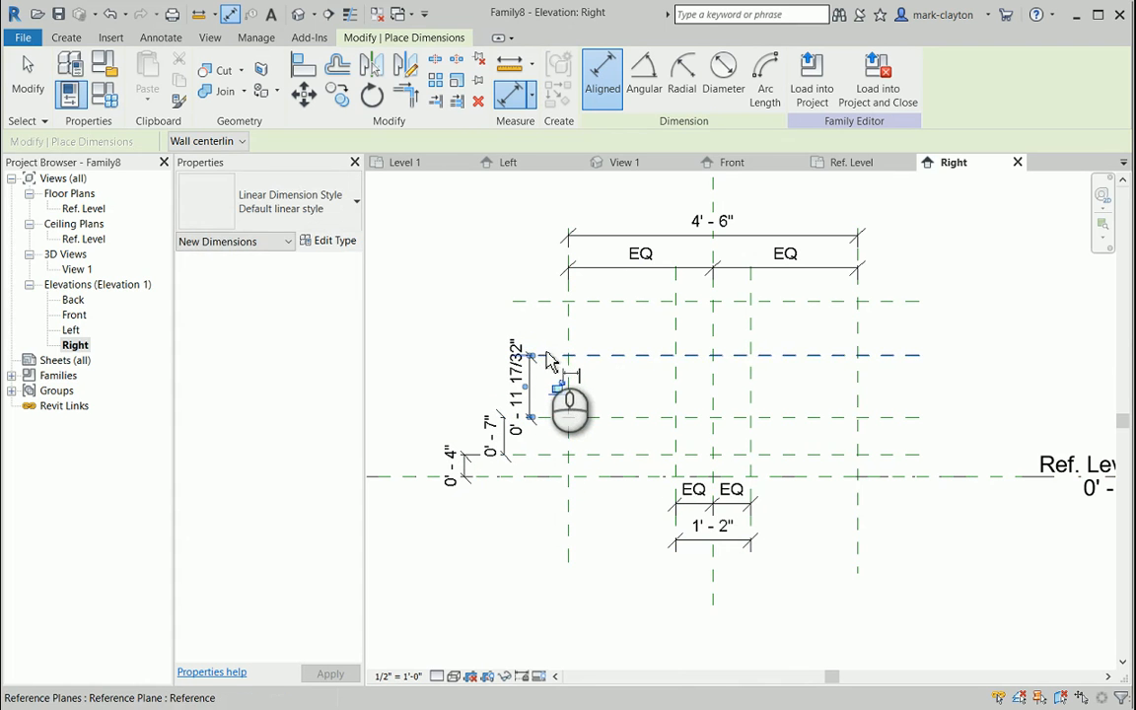
left_click(547, 355)
left_click(542, 300)
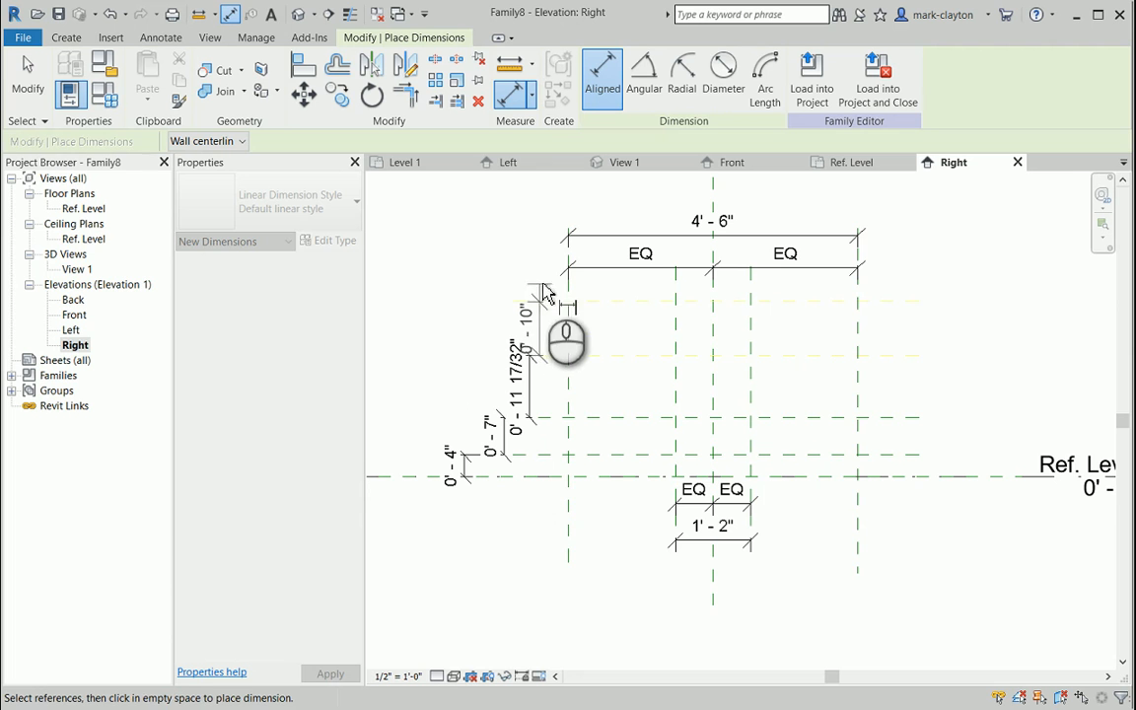
left_click(552, 318)
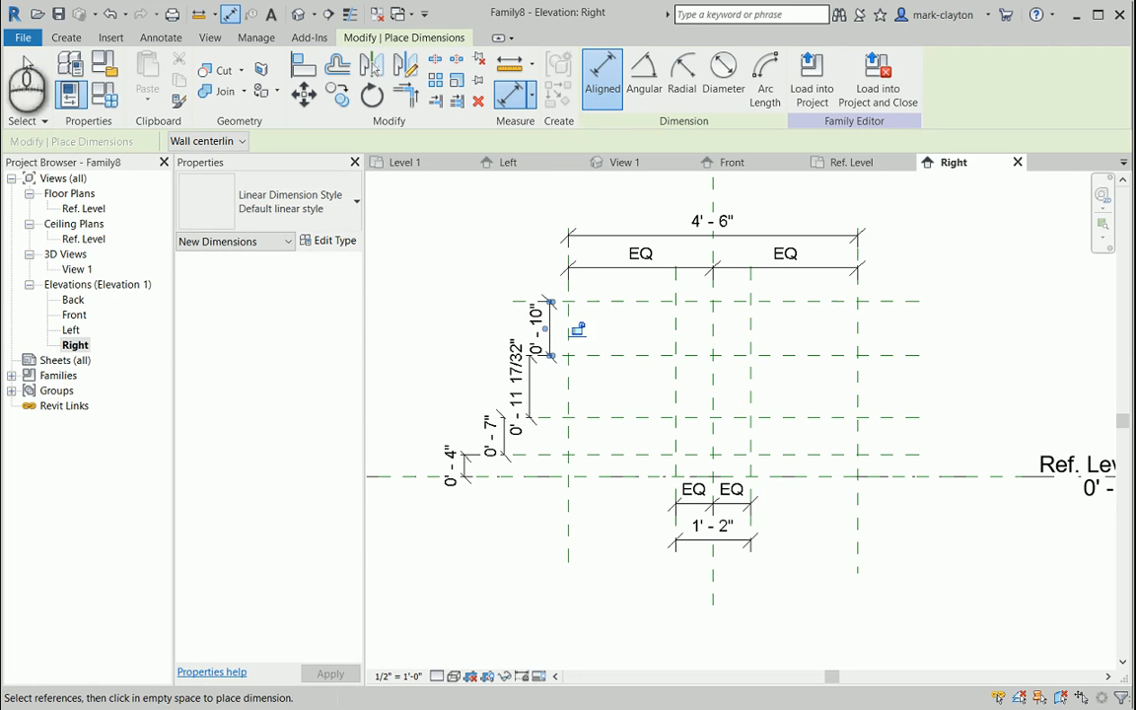
left_click(28, 75)
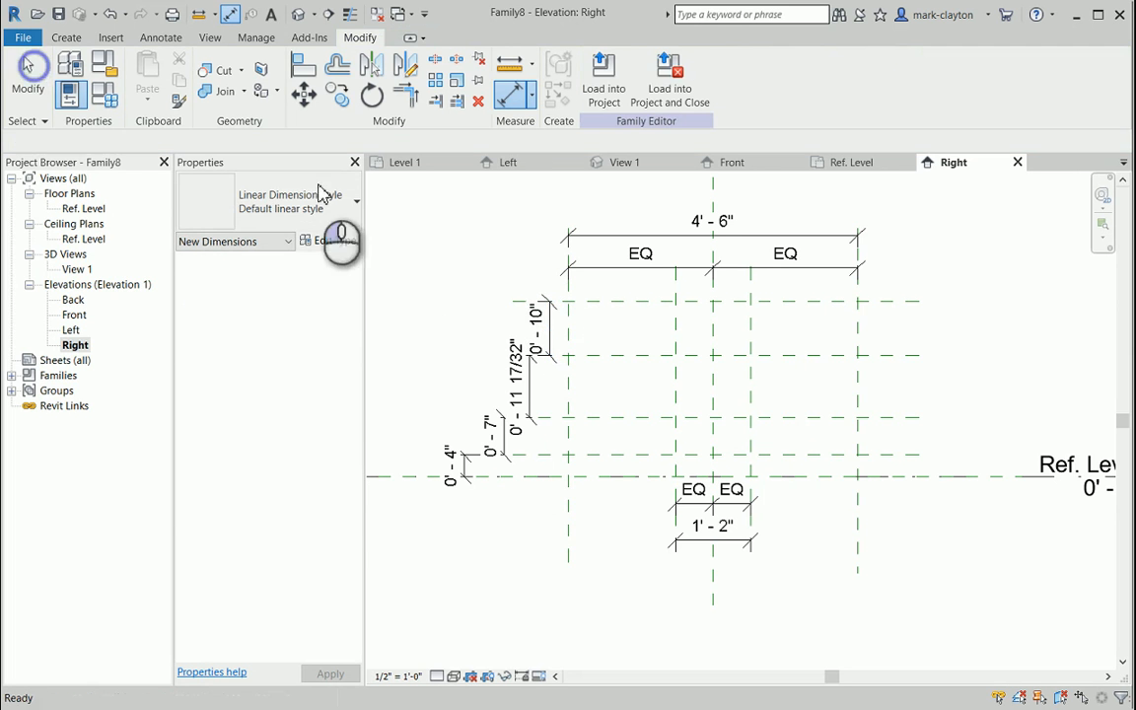
Set the distance between the top two horizontal reference planes to 12" by moving the top plane.
left_click(600, 303)
left_click(541, 329)
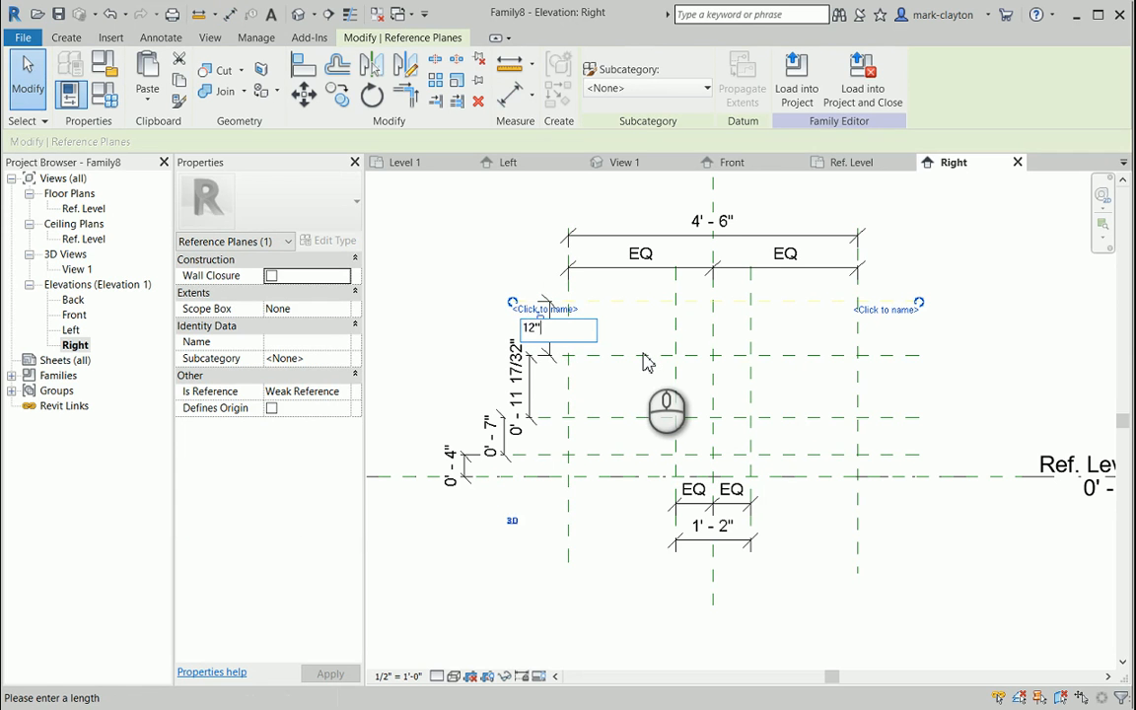
key("Return")
right_click(690, 352)
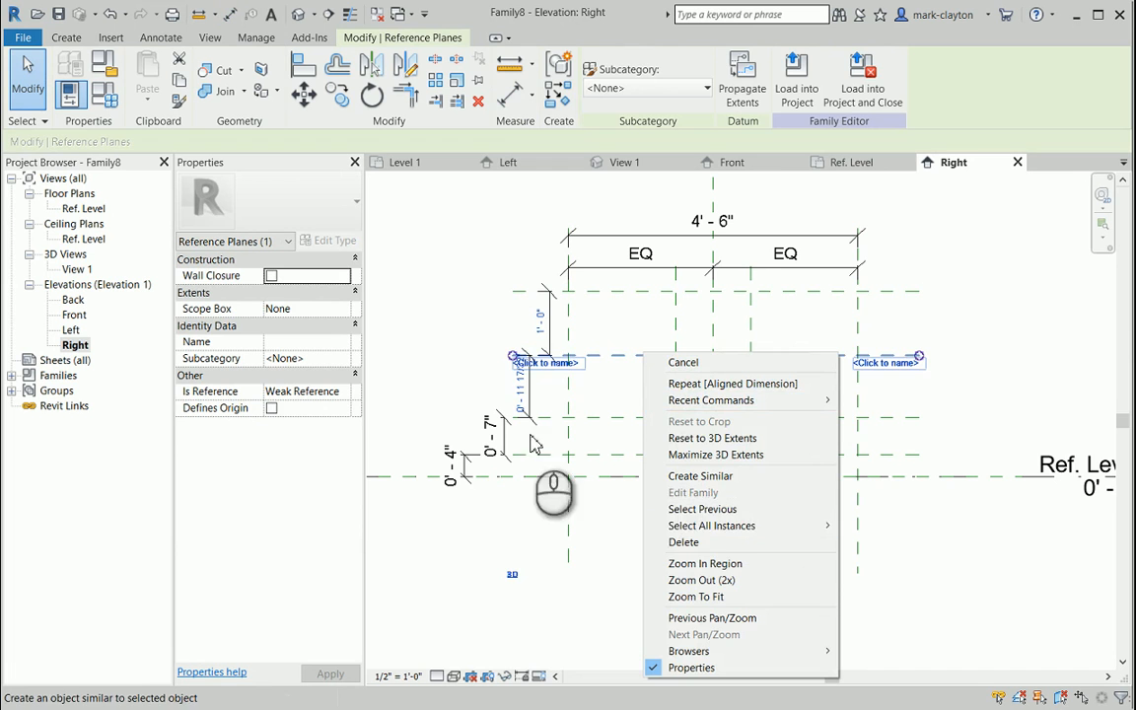
left_click(453, 318)
left_click(1004, 333)
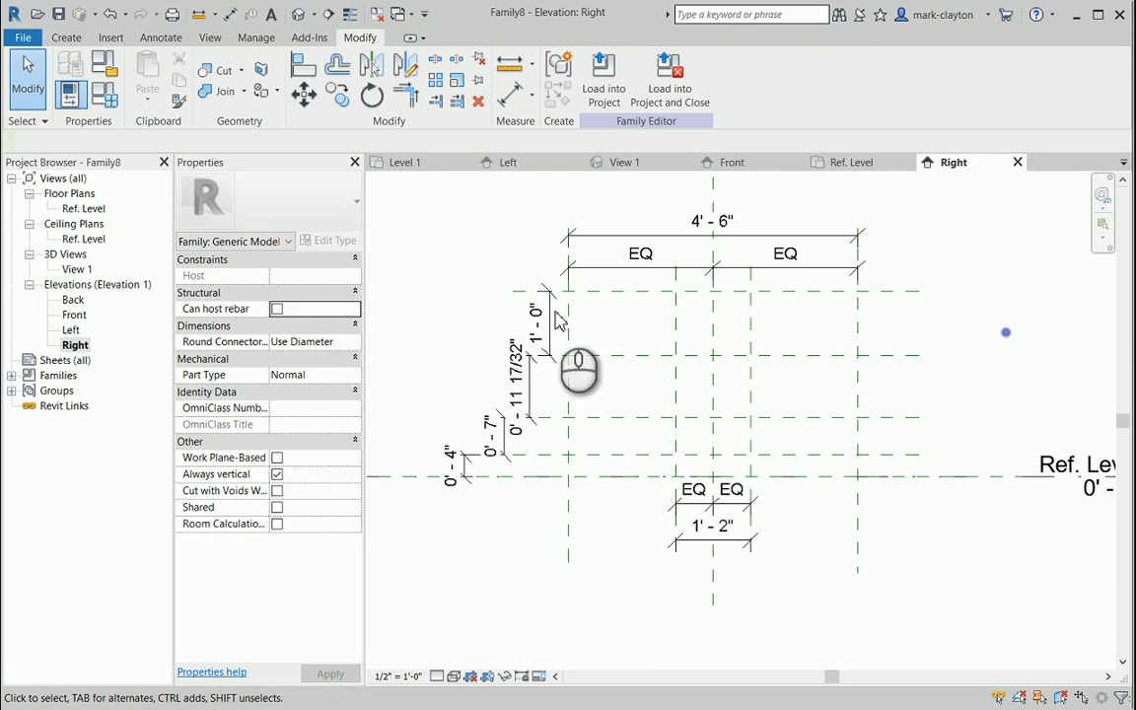
left_click(464, 272)
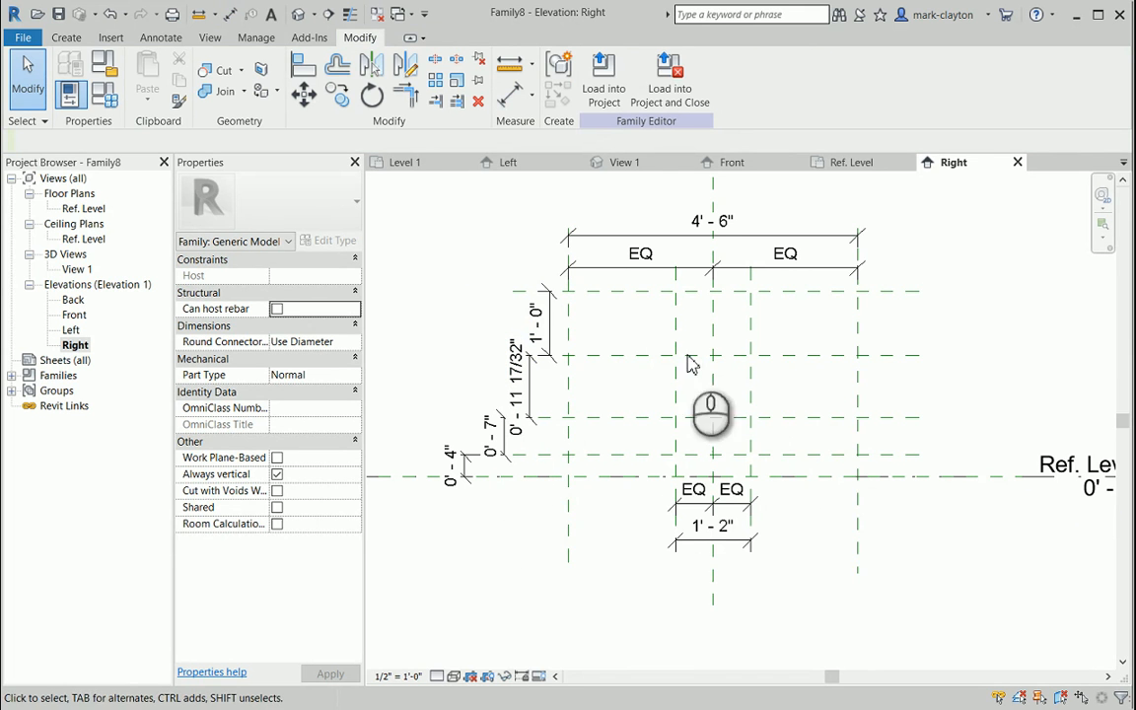
Label the overall outer-plane dimension with a new instance parameter "width" and move the right outer plane inward to a 3'-2" width.
middle_click_drag(1003, 269, 1000, 312)
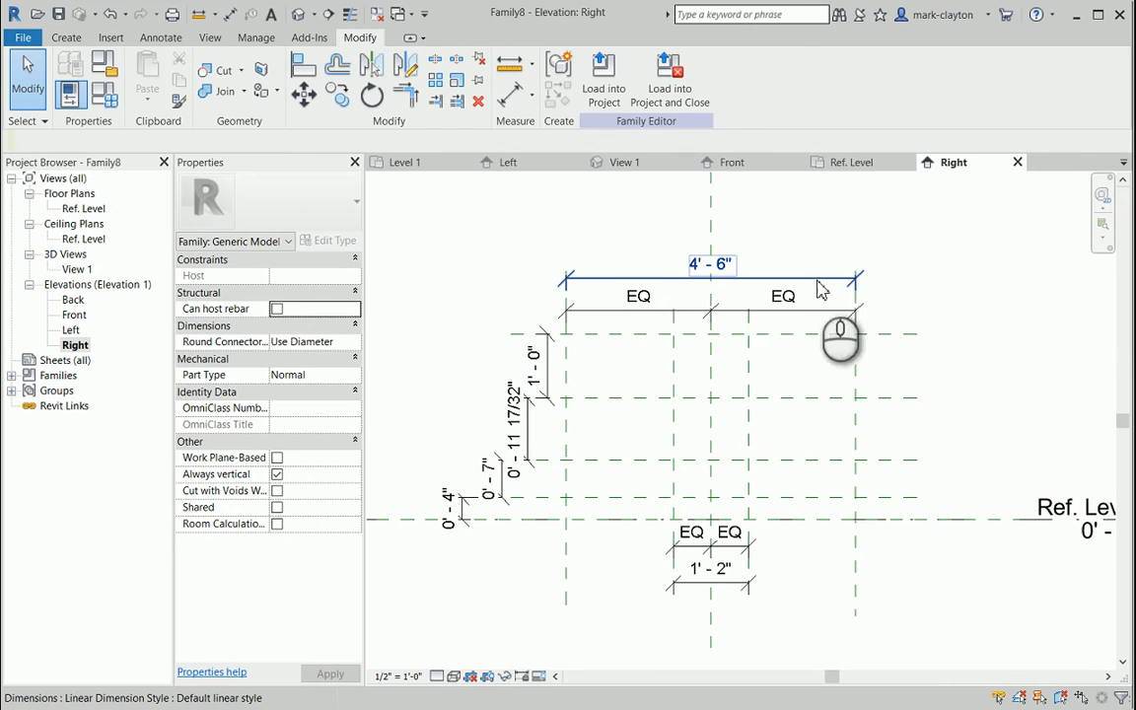
left_click(739, 279)
left_click(764, 77)
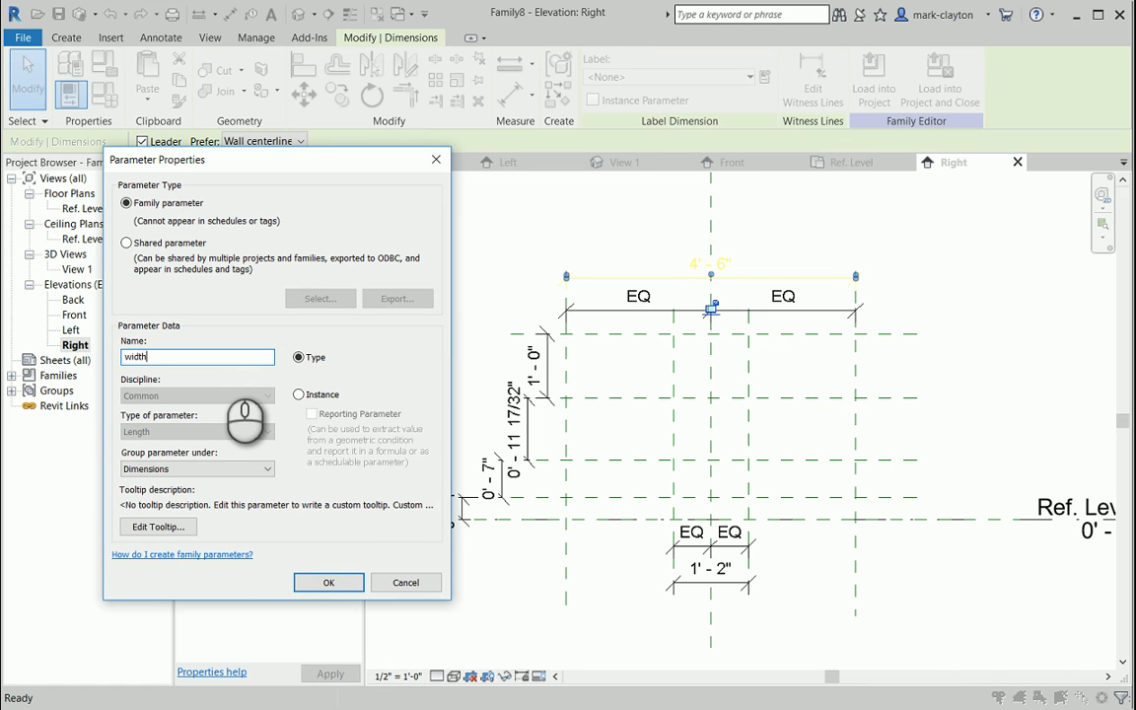
left_click(299, 396)
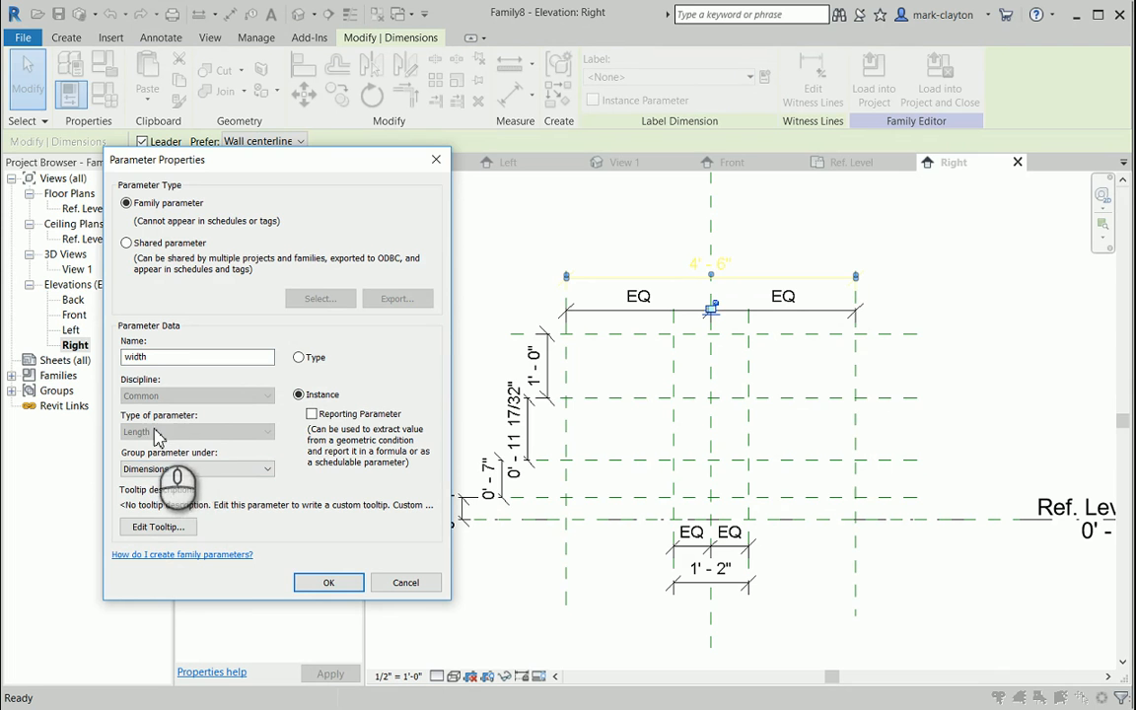
left_click(328, 582)
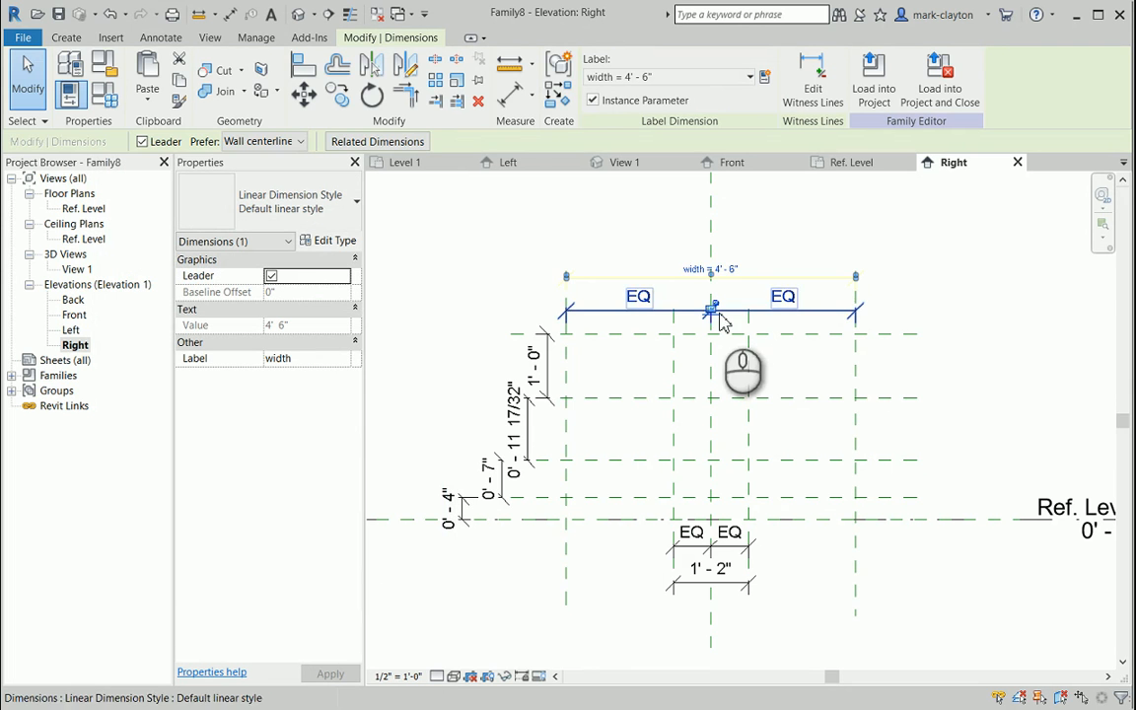
left_click(855, 363)
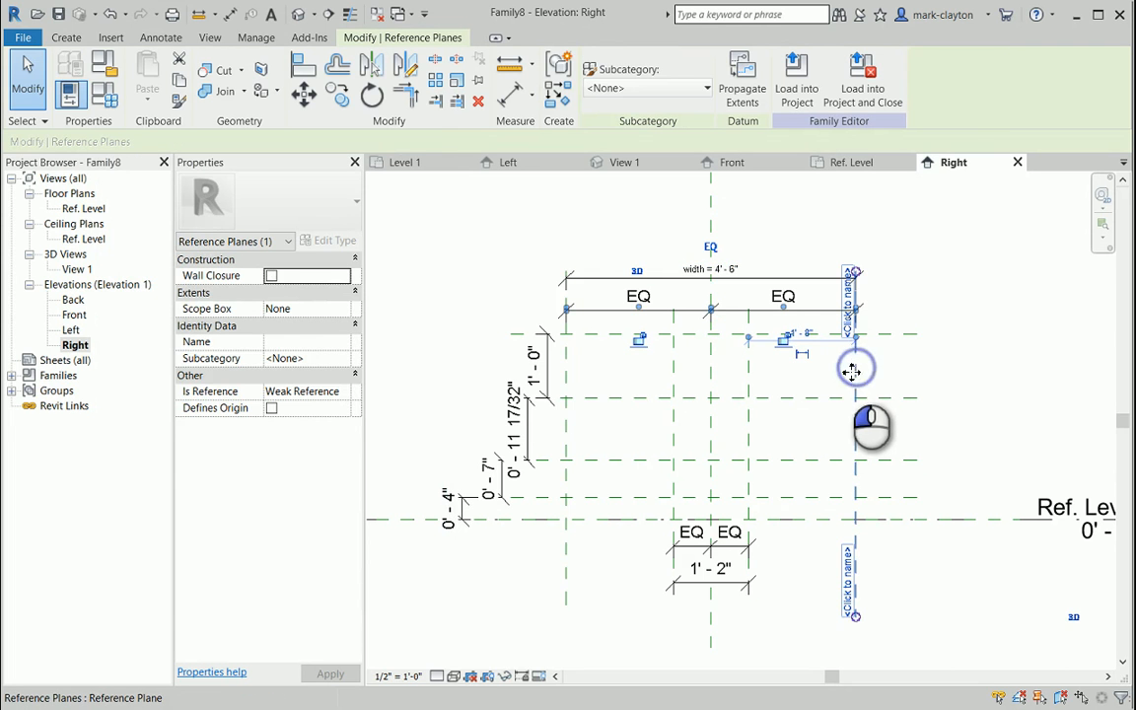
left_click_drag(851, 370, 813, 375)
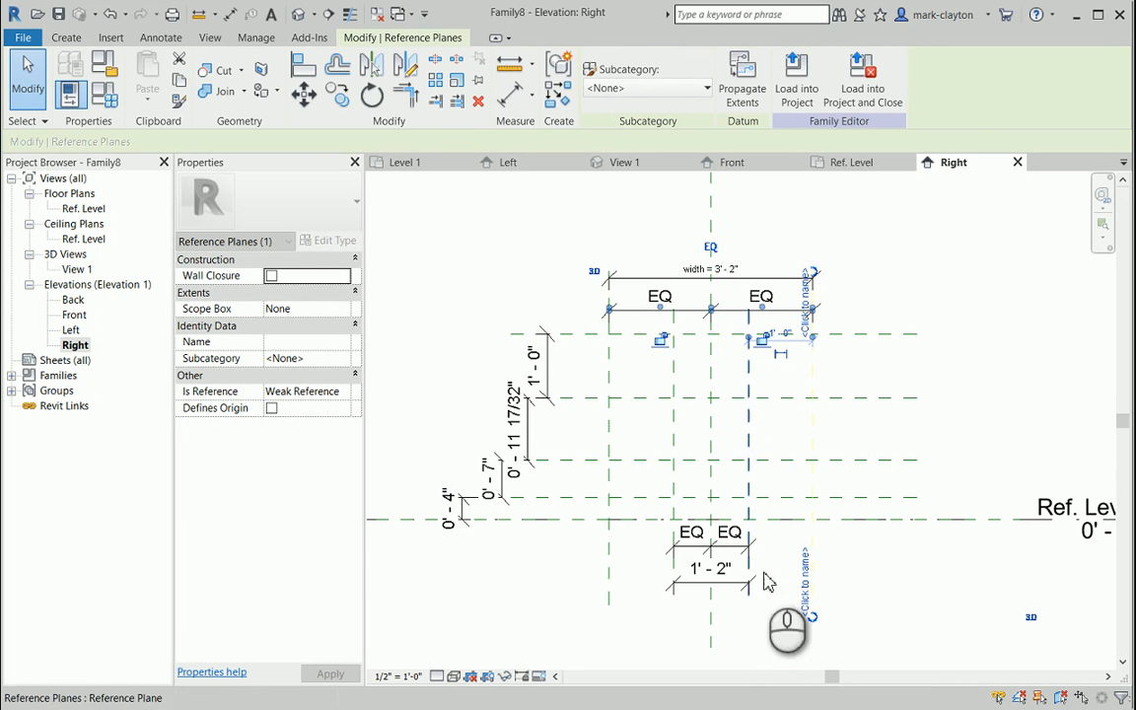
Label the overall dimension between the inner vertical planes with a new instance parameter named "w_web".
left_click(675, 574)
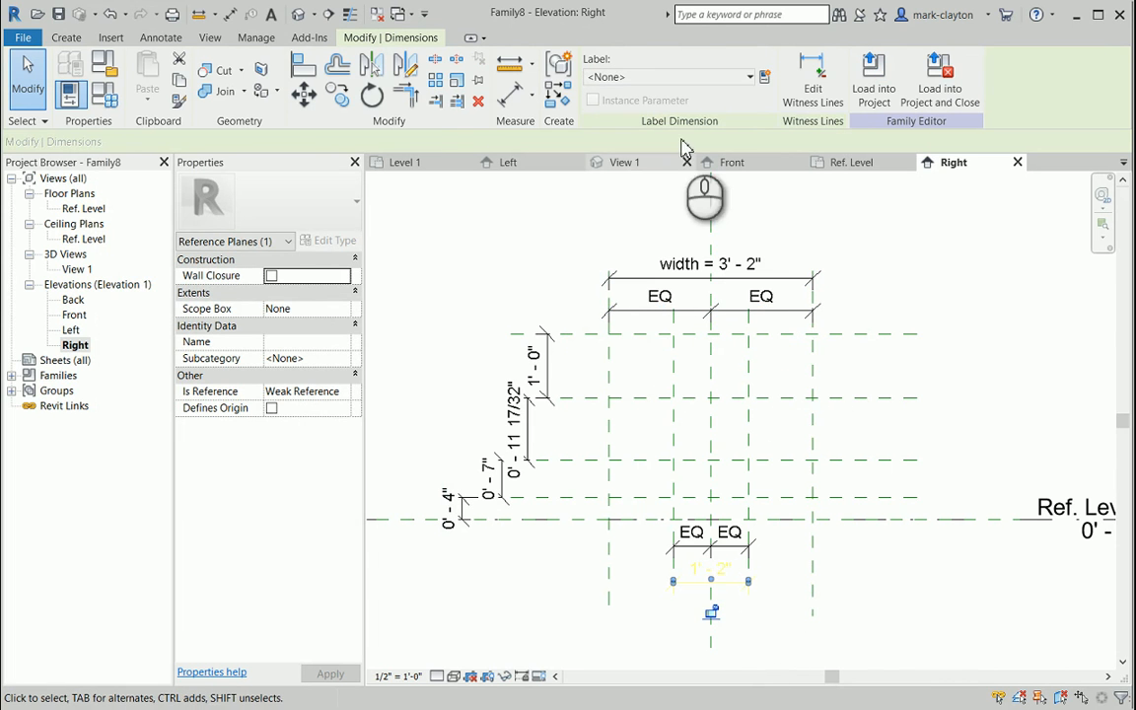
left_click(766, 81)
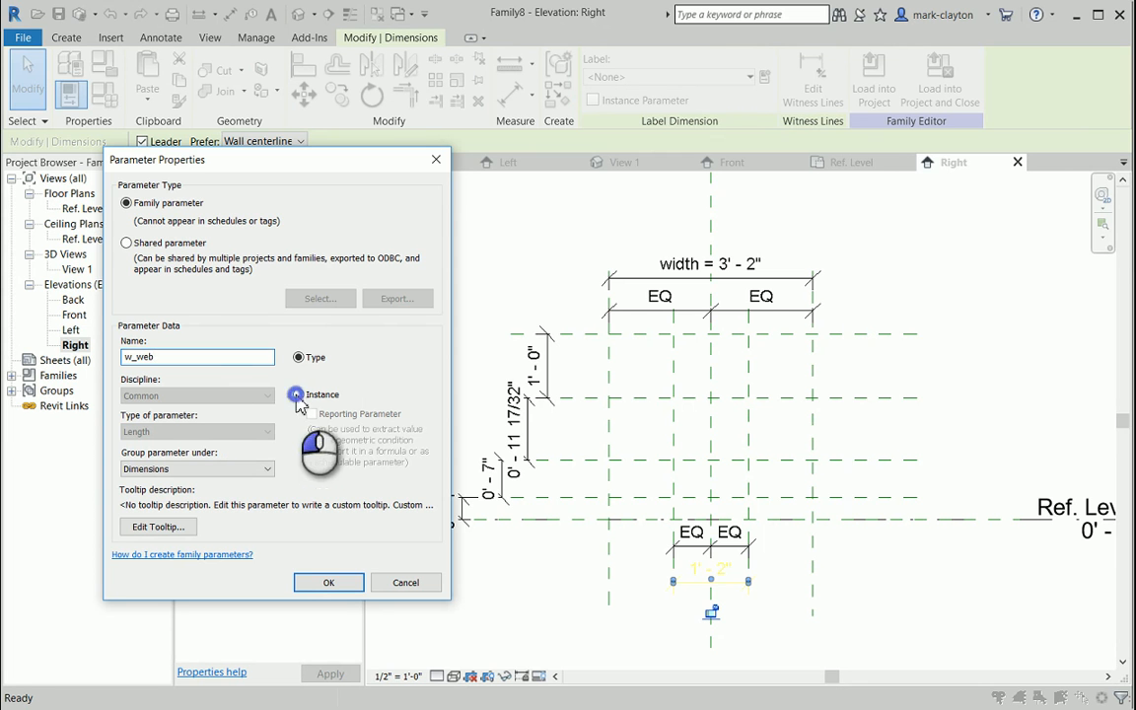
left_click(296, 395)
left_click(328, 582)
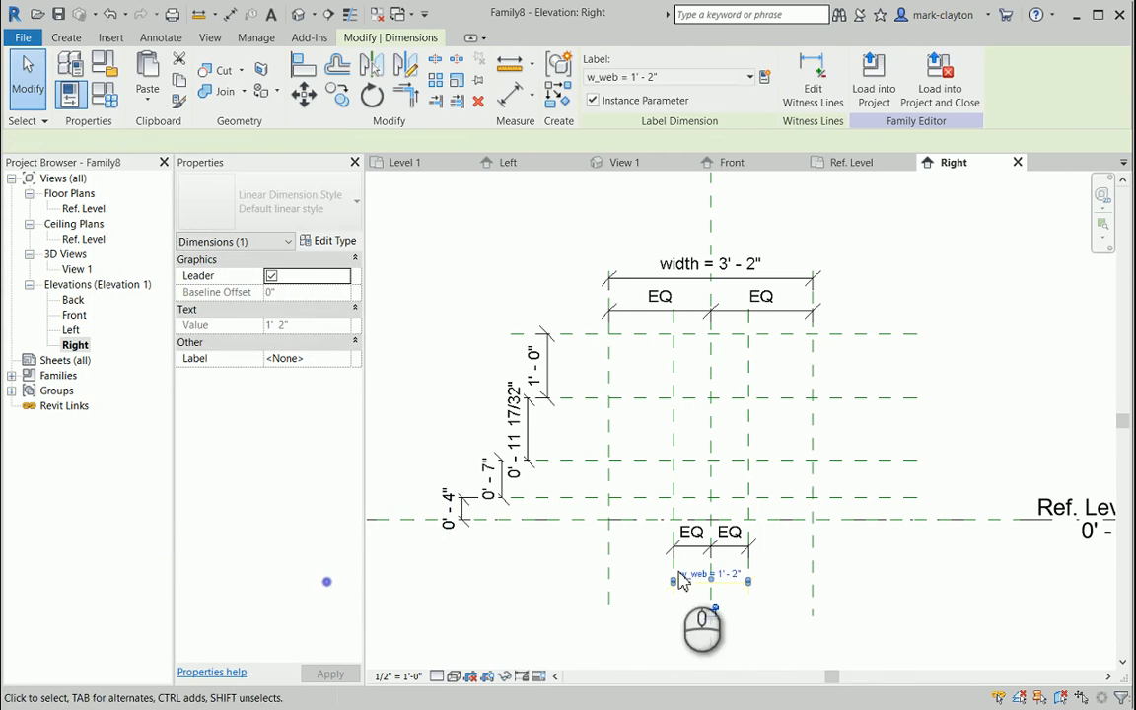
left_click(862, 596)
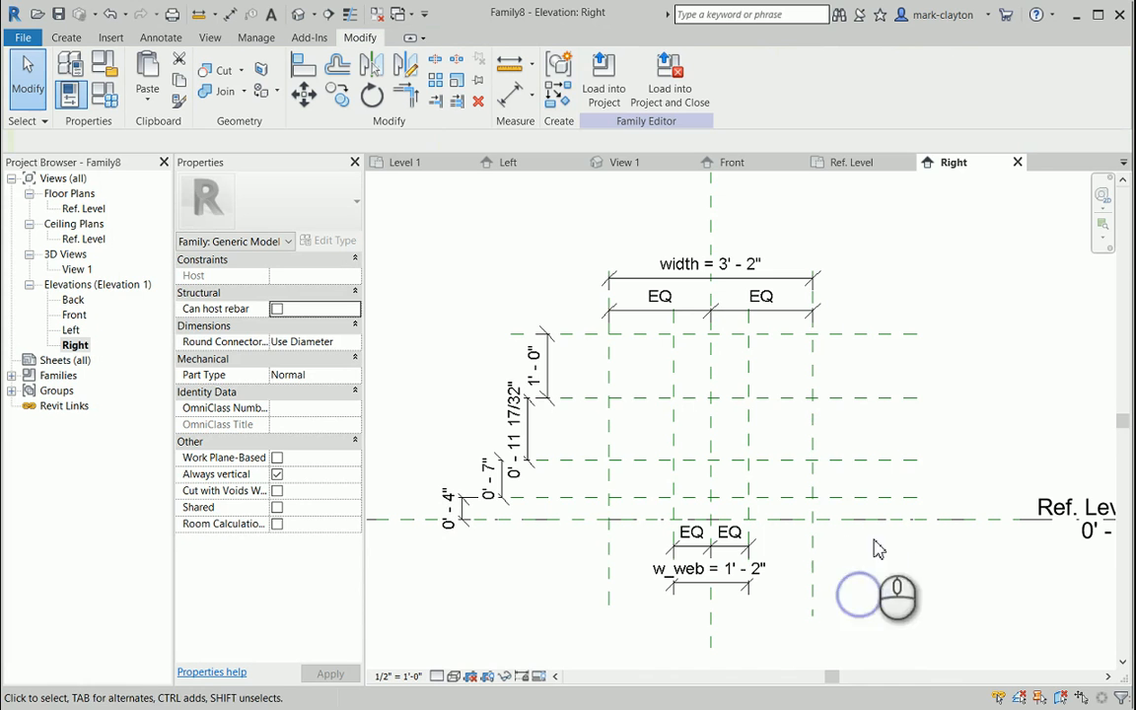
Label the dimension from the reference level to the lowest horizontal plane with a new instance parameter named "h_ledge".
left_click(456, 500)
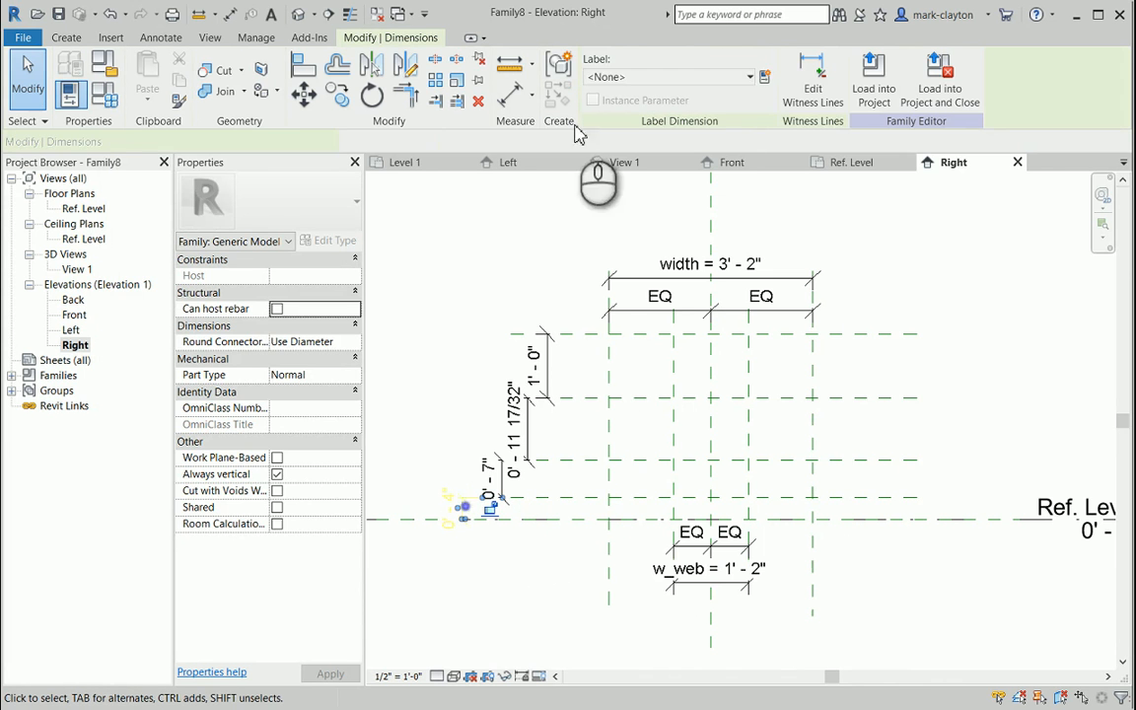
left_click(764, 76)
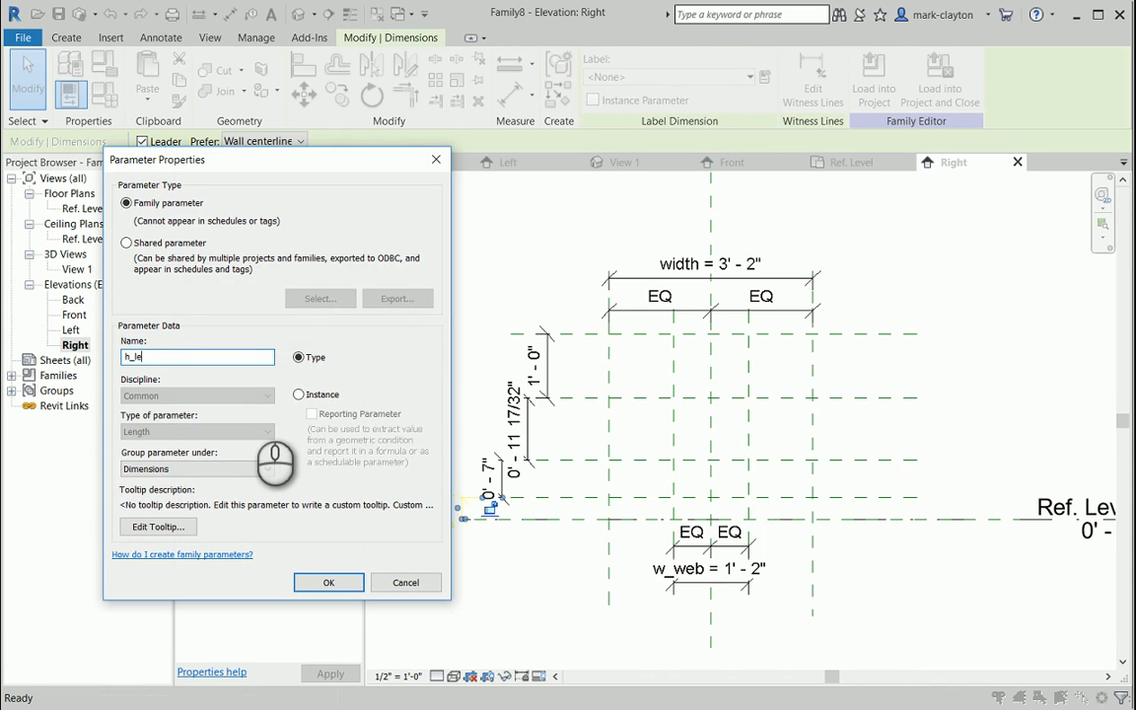
left_click(300, 397)
left_click(328, 582)
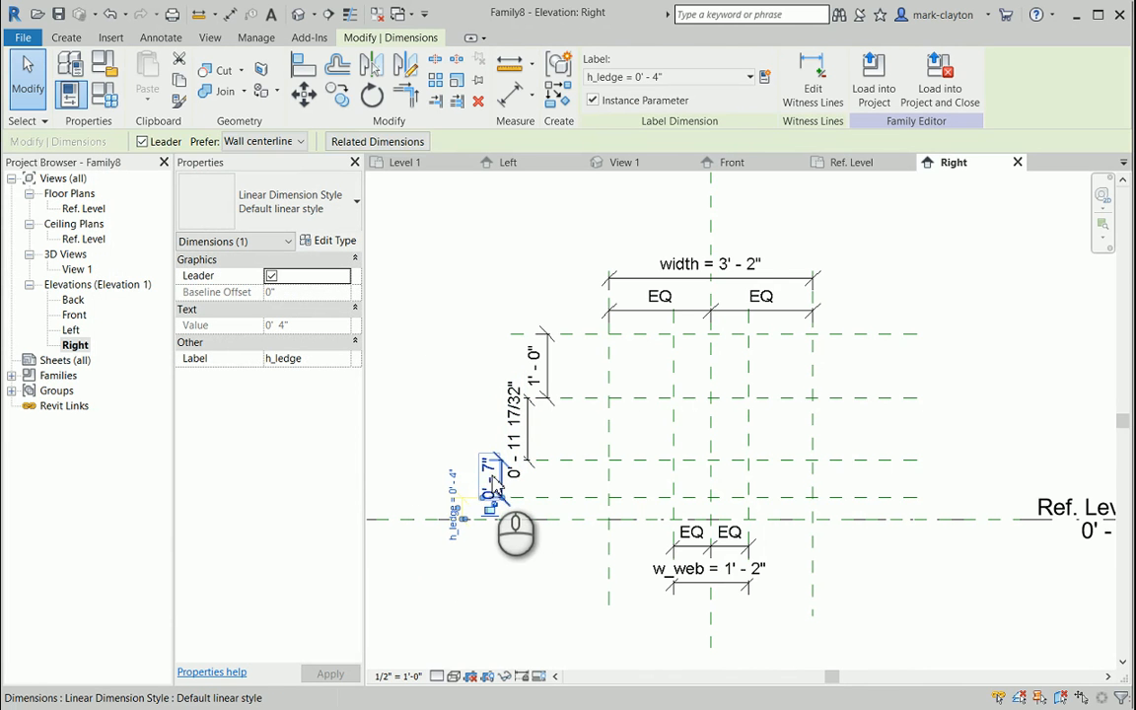
Label the dimension between the lowest and second horizontal planes with a new instance parameter named "h_gap".
left_click(501, 485)
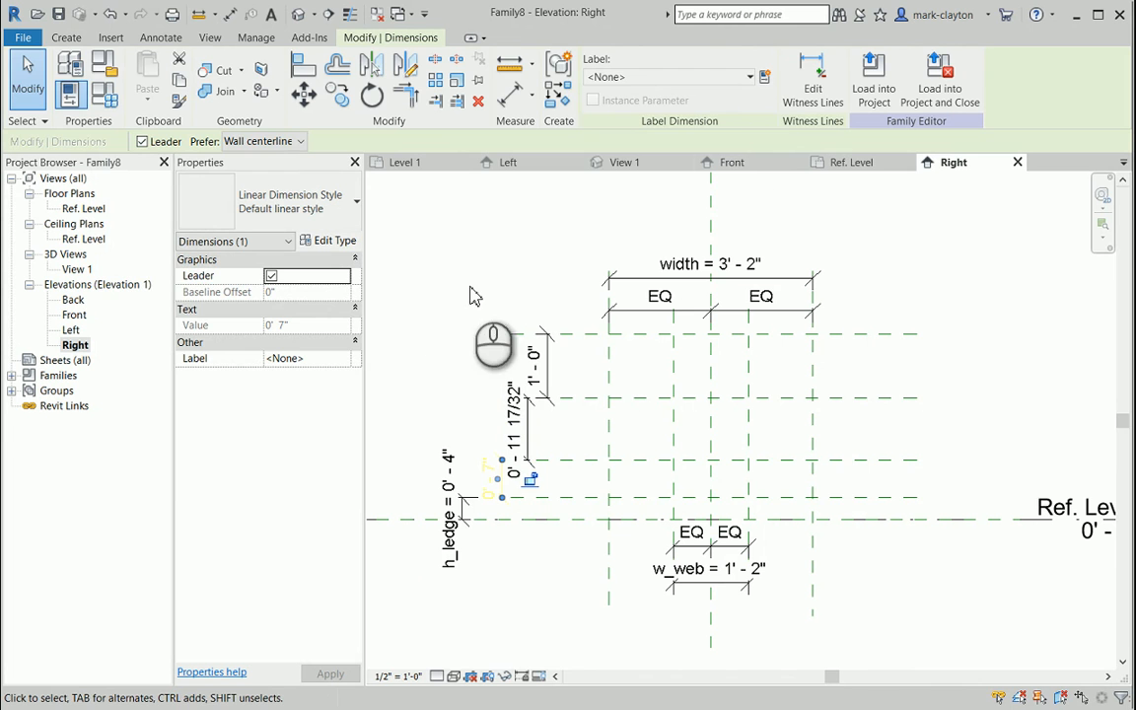
left_click(765, 79)
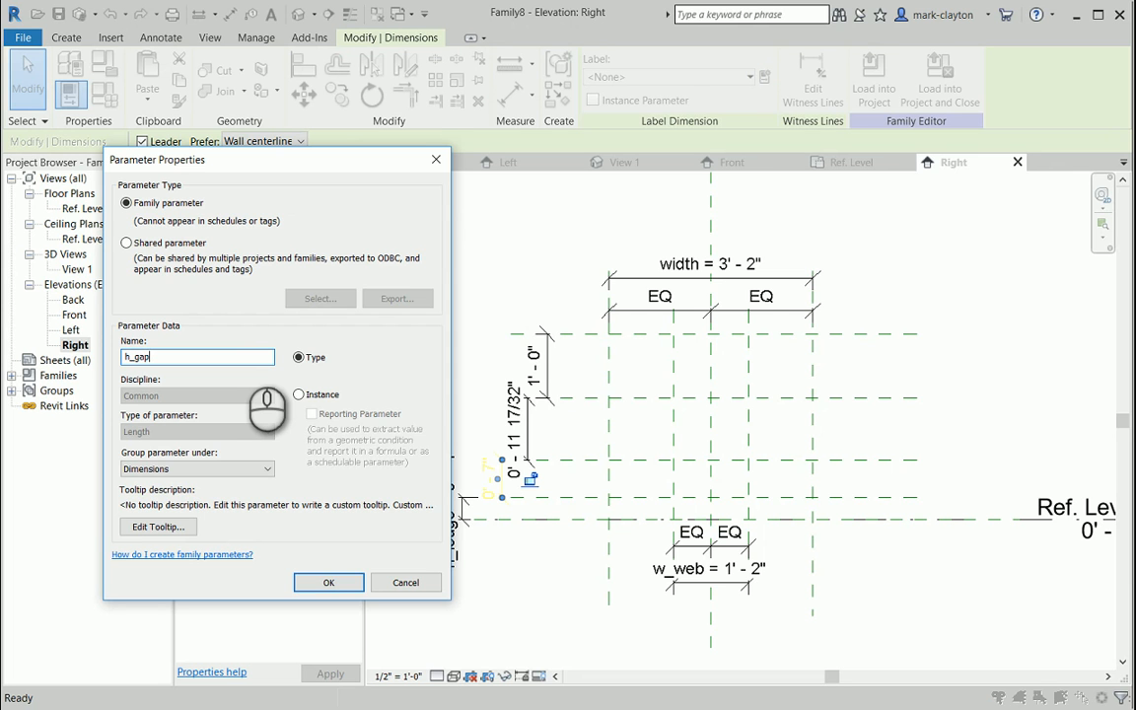
left_click(300, 395)
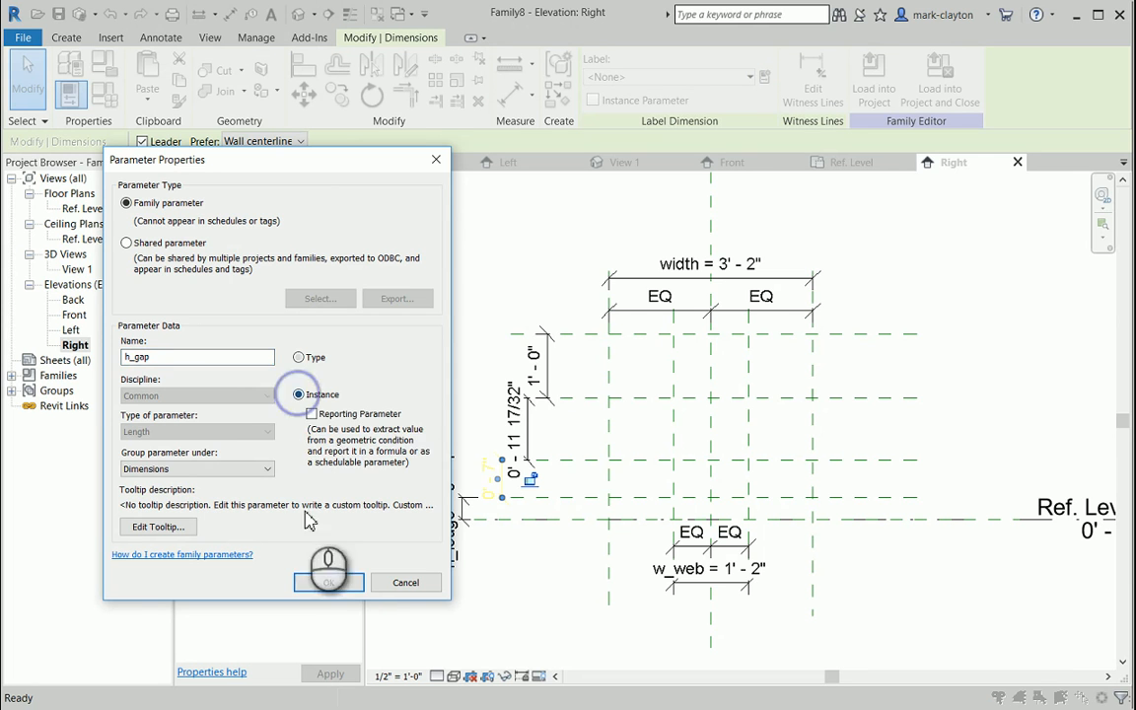
left_click(329, 581)
Label the dimension between the second and third horizontal planes with a new instance parameter named "h_web".
left_click(528, 427)
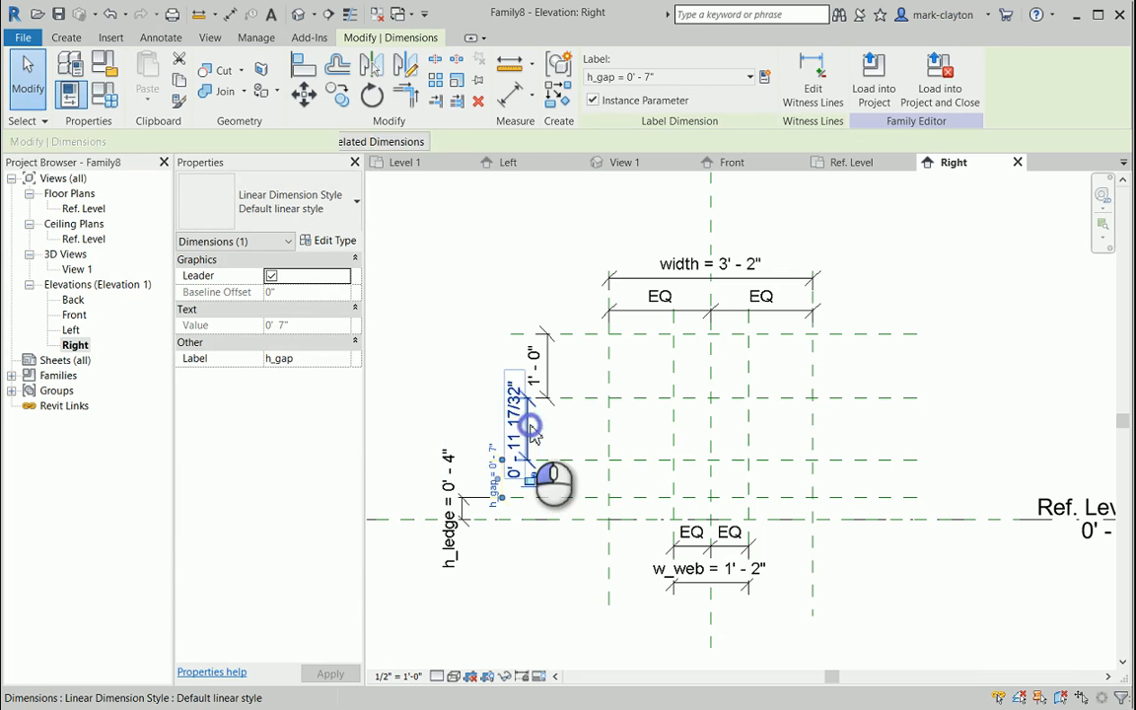
left_click(768, 85)
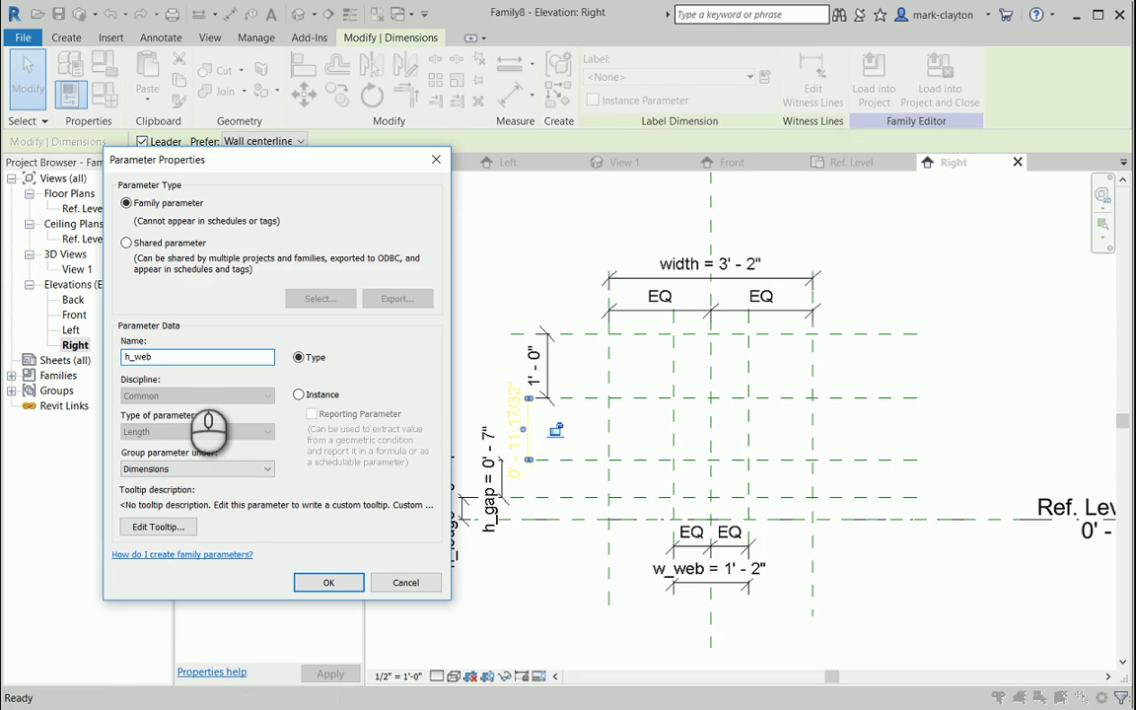
left_click(300, 396)
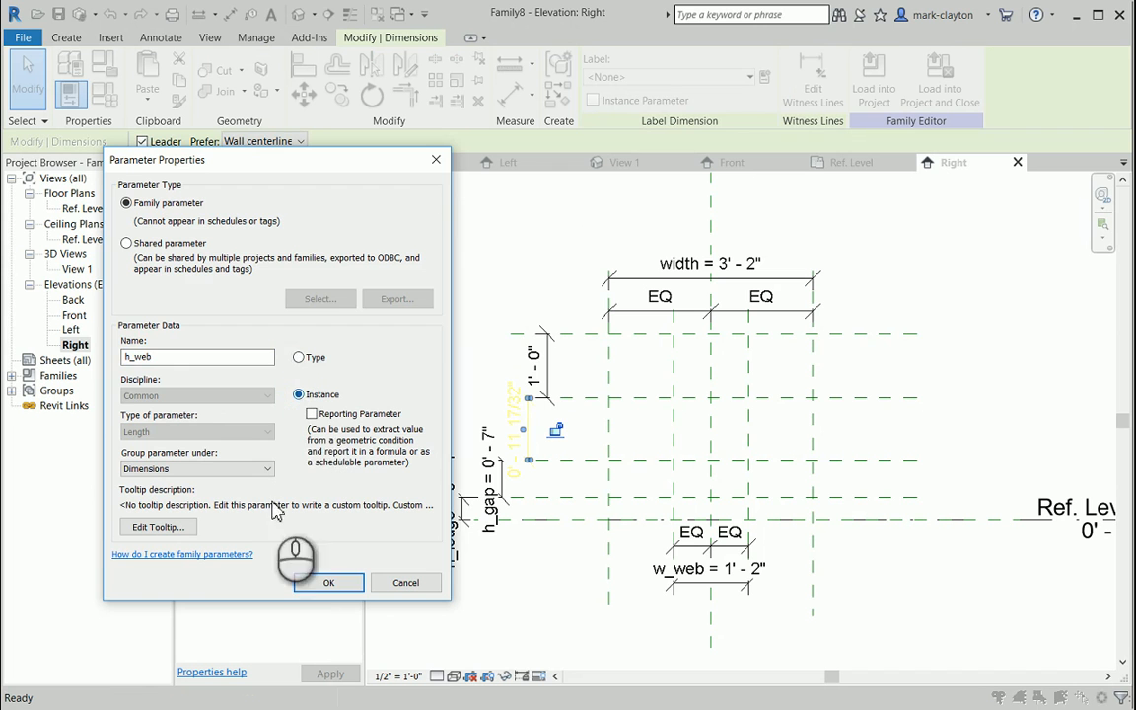
left_click(326, 583)
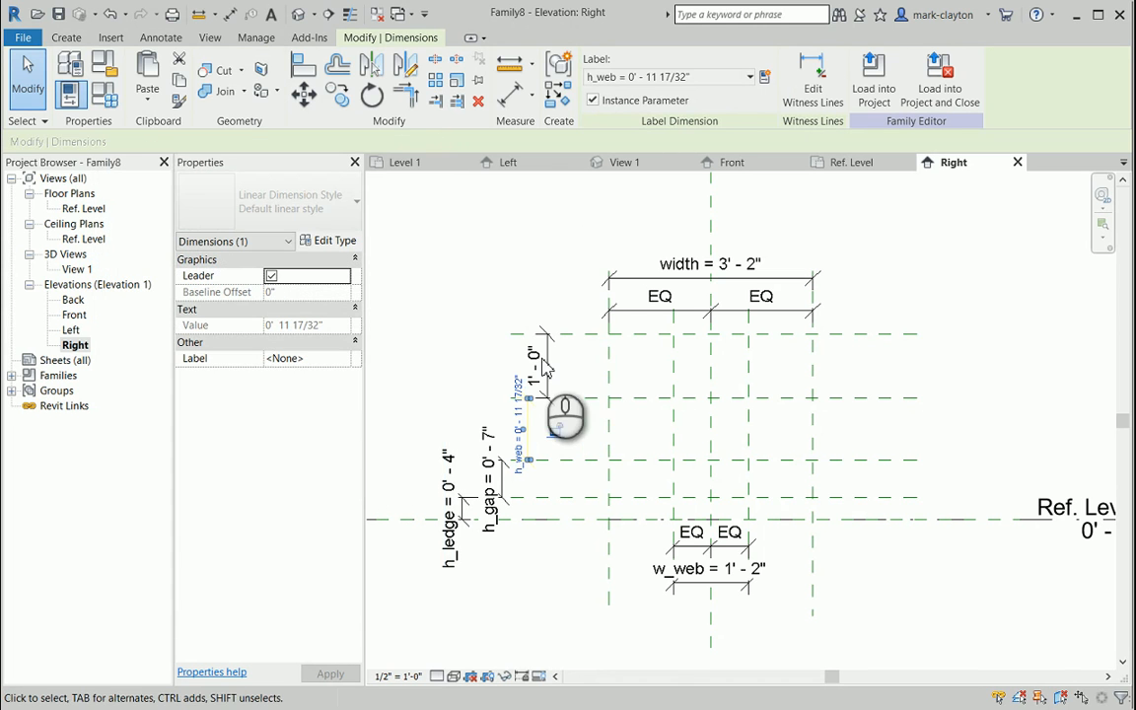
Label the dimension between the two uppermost horizontal planes with a new instance parameter named "h_rail".
left_click(552, 367)
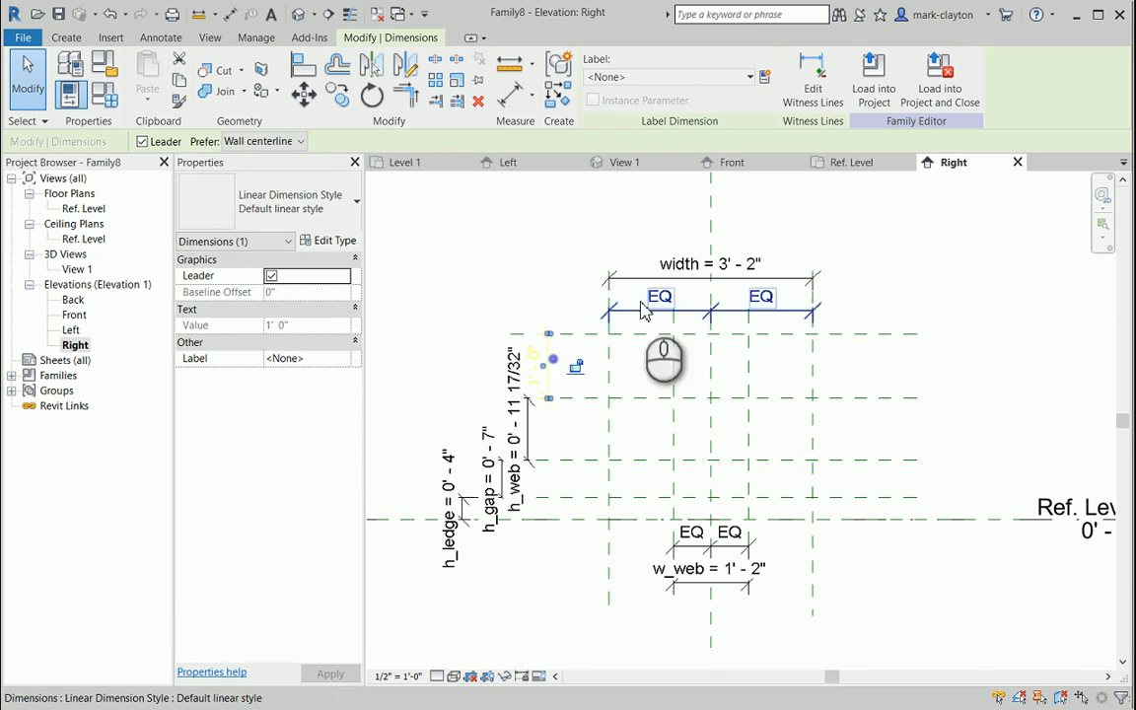
left_click(768, 83)
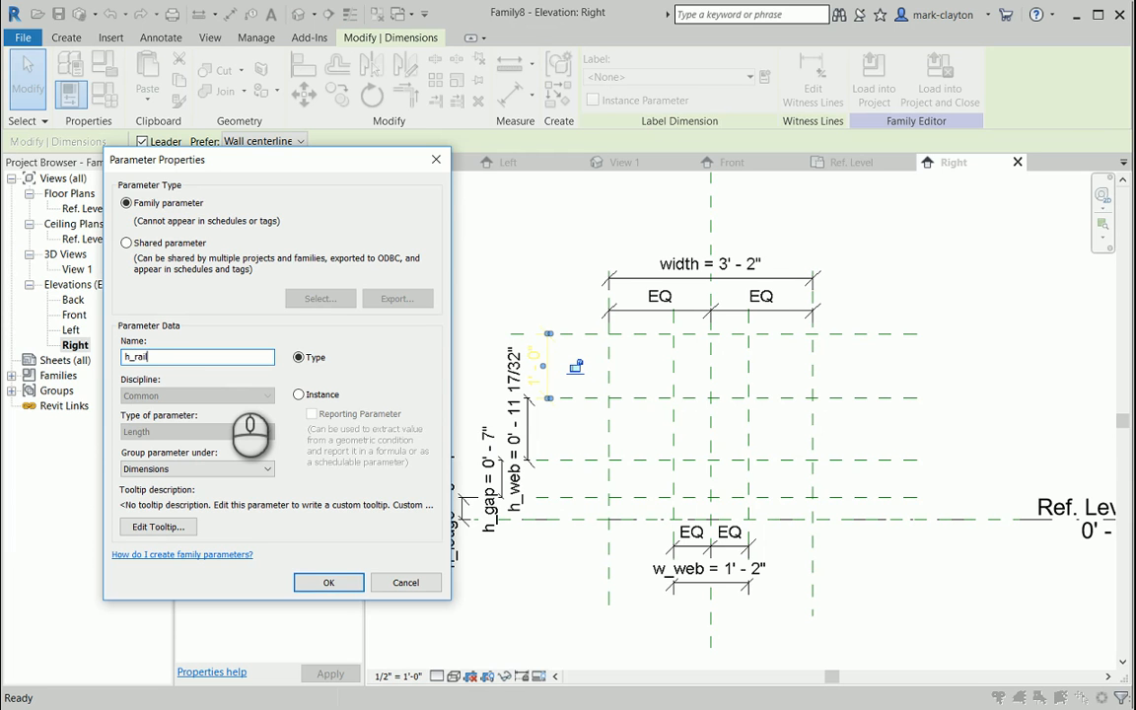
left_click(297, 394)
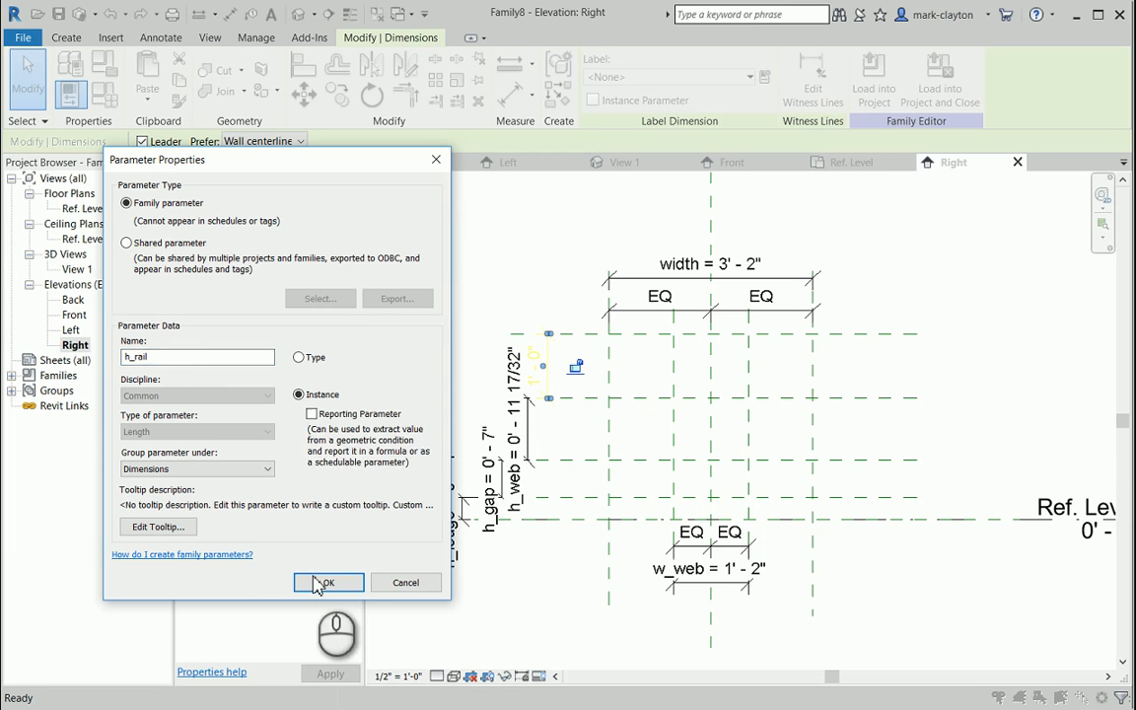
left_click(321, 582)
left_click(968, 347)
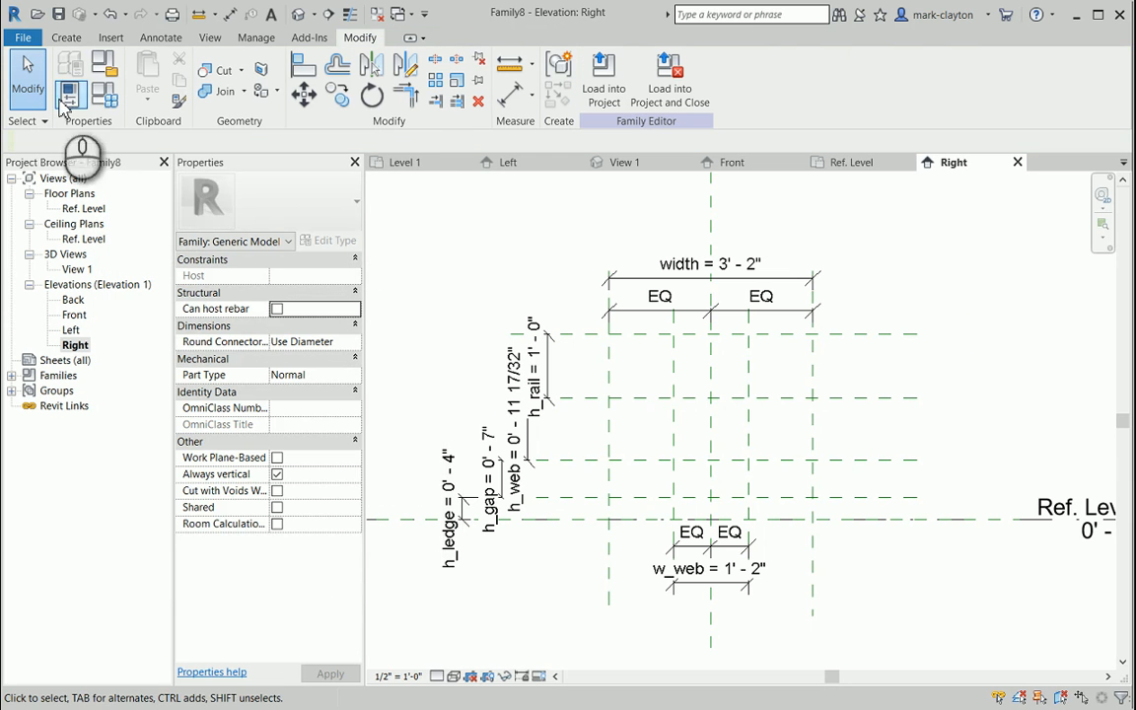
Flex the family's height parameters by applying 8" to h_gap and 6" to h_ledge.
left_click(110, 102)
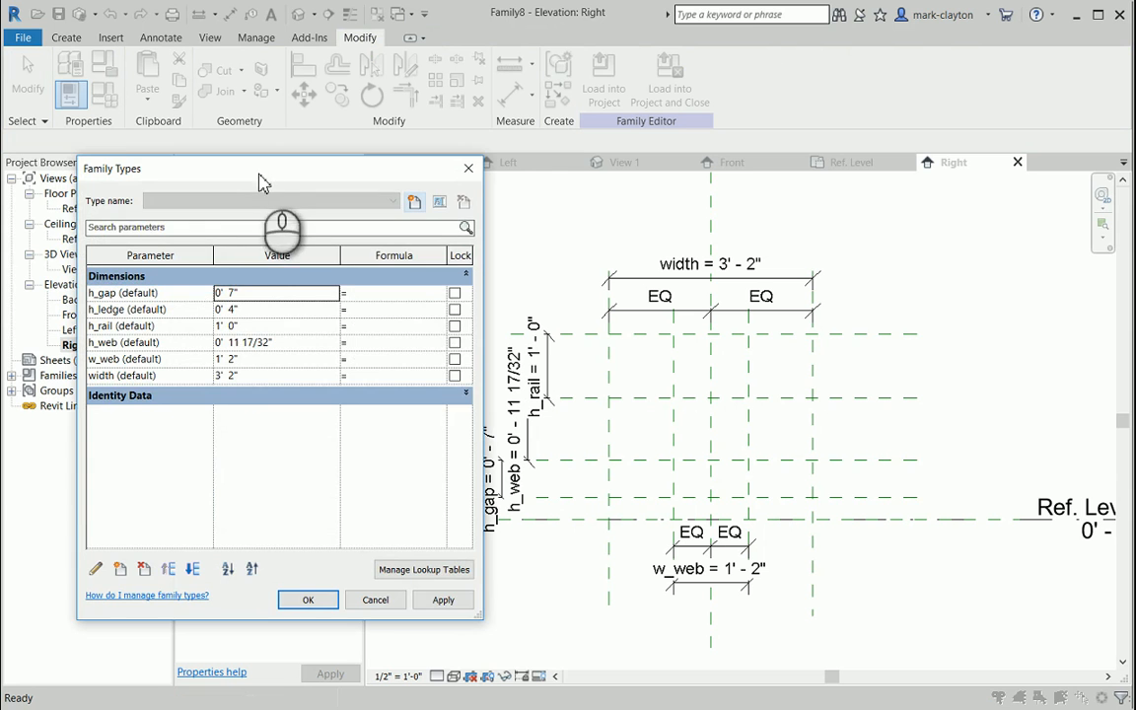
left_click_drag(261, 179, 197, 181)
left_click(195, 300)
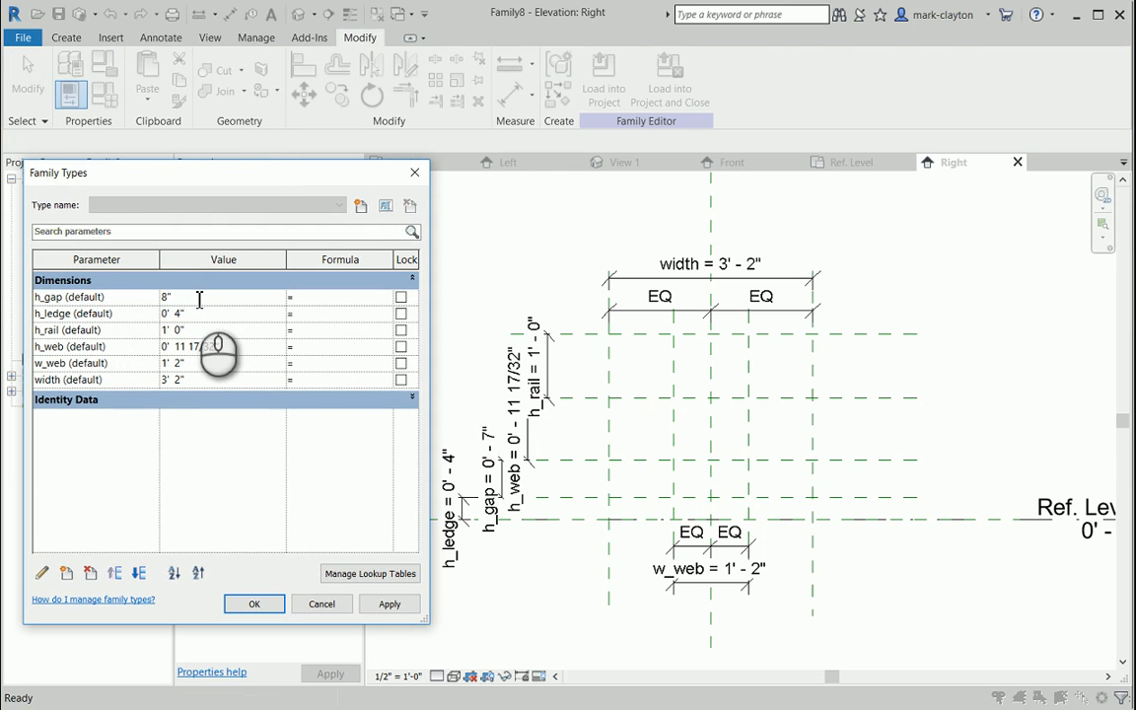
left_click(394, 604)
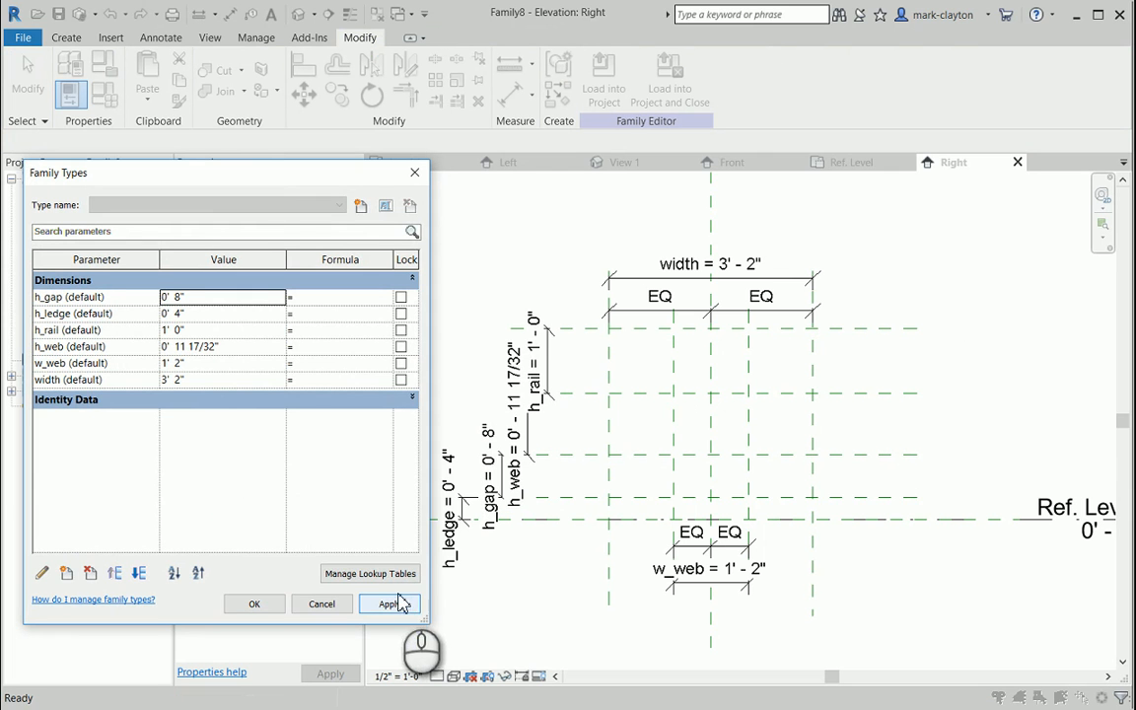
left_click(197, 313)
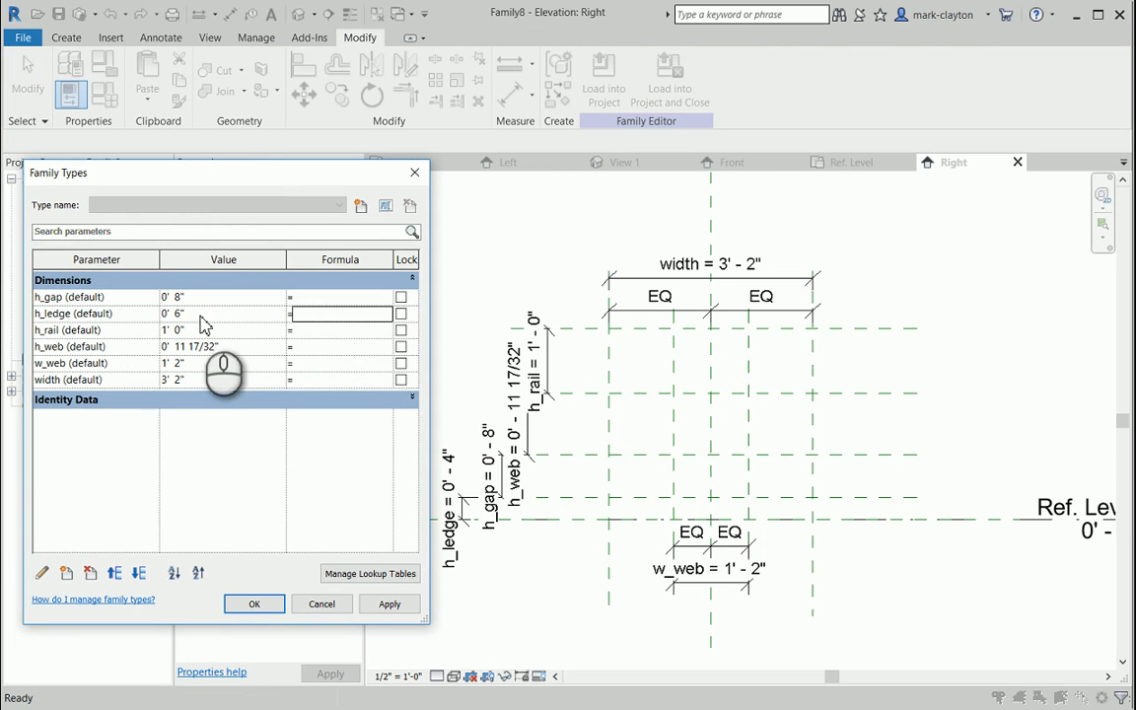
left_click(393, 603)
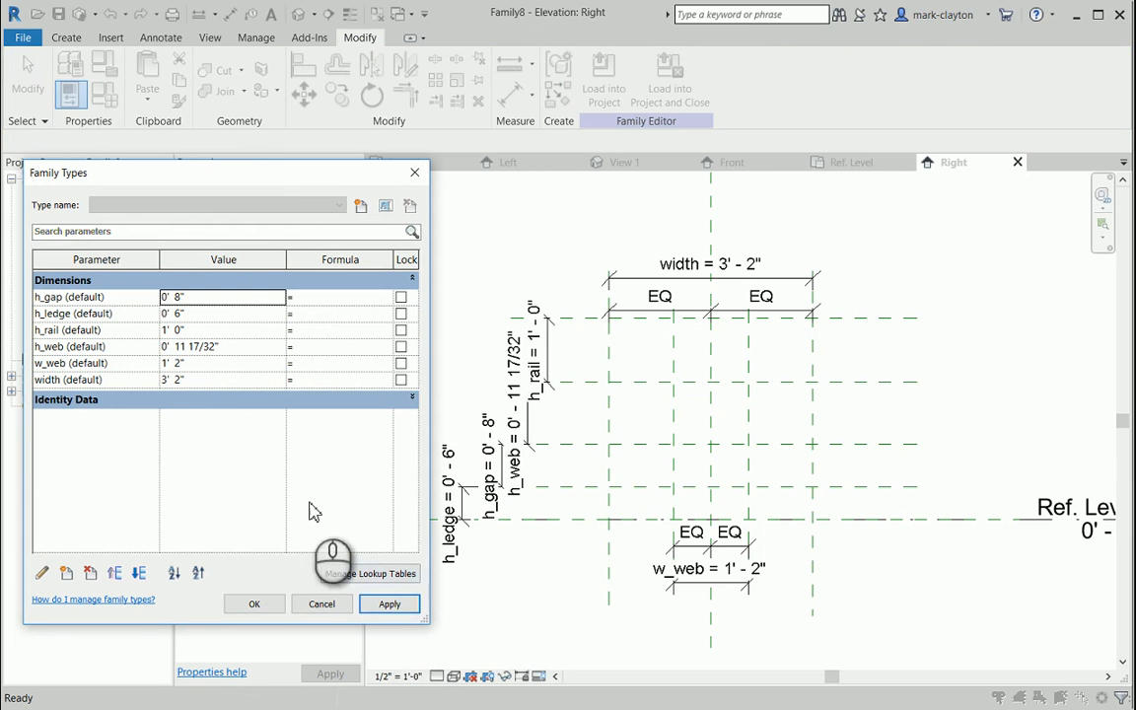
Set the width parameter to 4'-0" and w_web to 8", applying each value to the family.
left_click(213, 383)
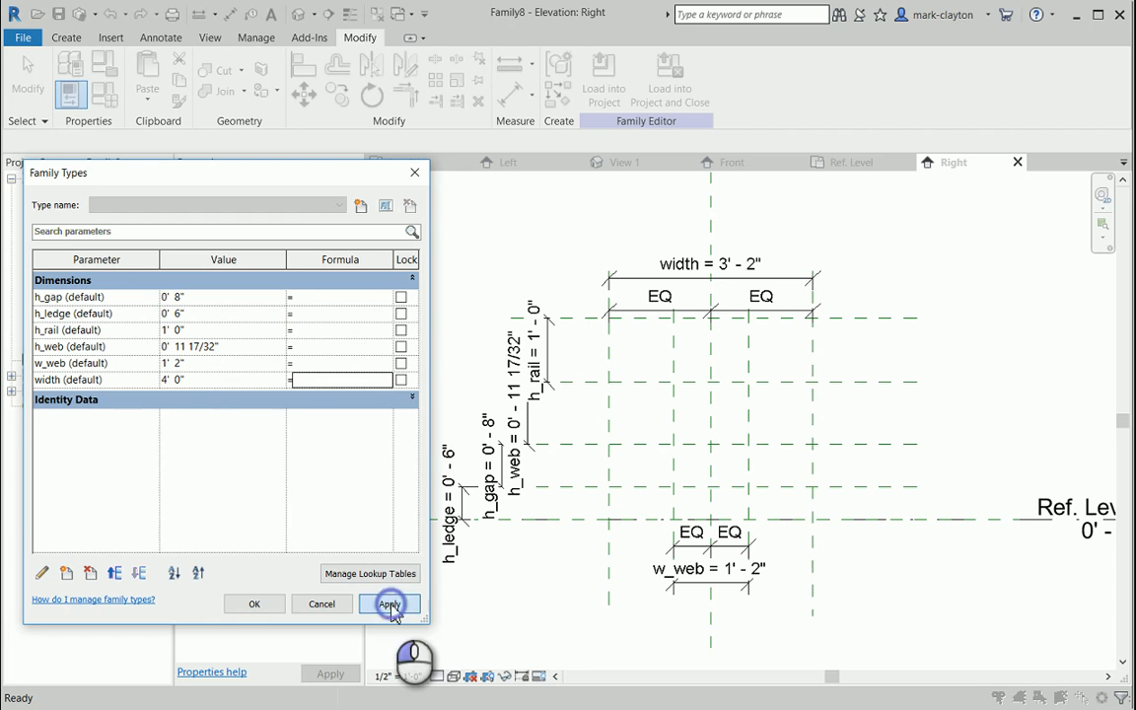
left_click(391, 606)
left_click(209, 367)
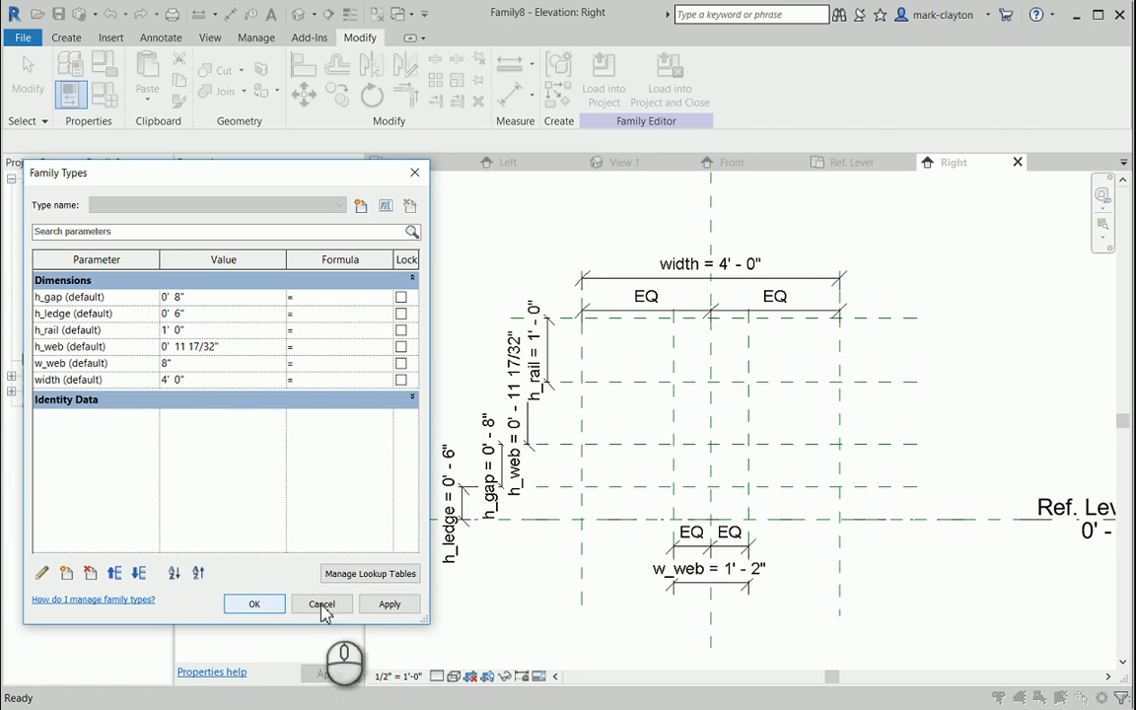
left_click(390, 605)
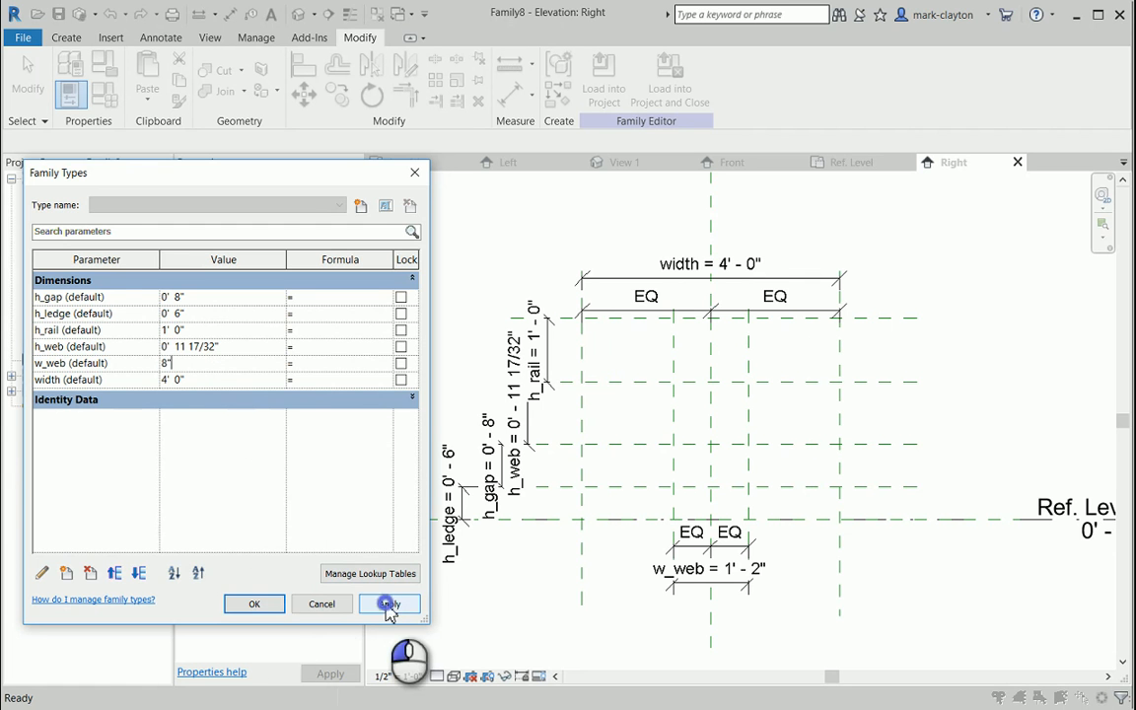
left_click(258, 605)
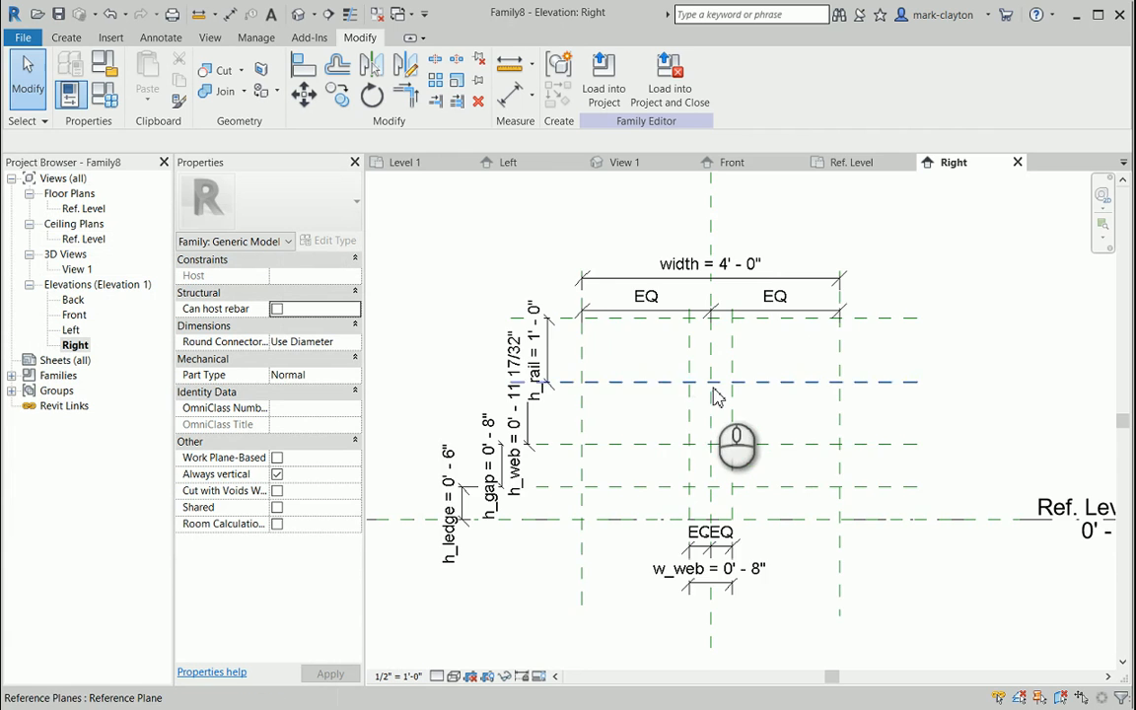
scroll(731, 400, "up", 1)
middle_click_drag(730, 400, 730, 438)
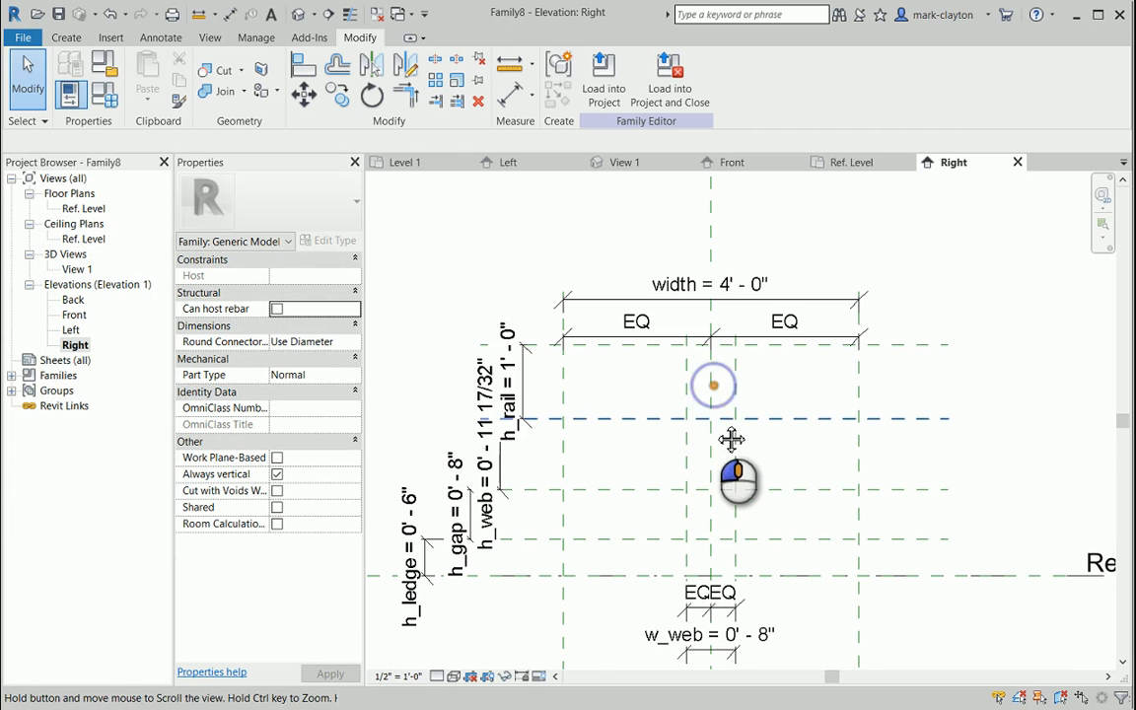
left_click(110, 98)
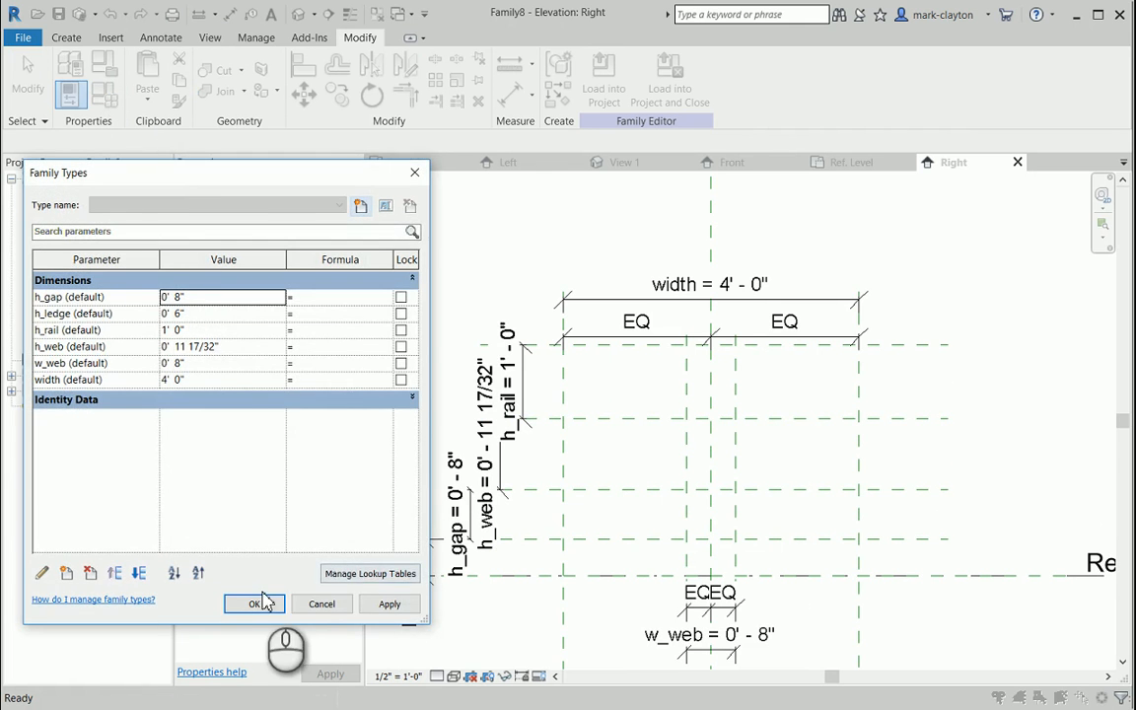
left_click(255, 603)
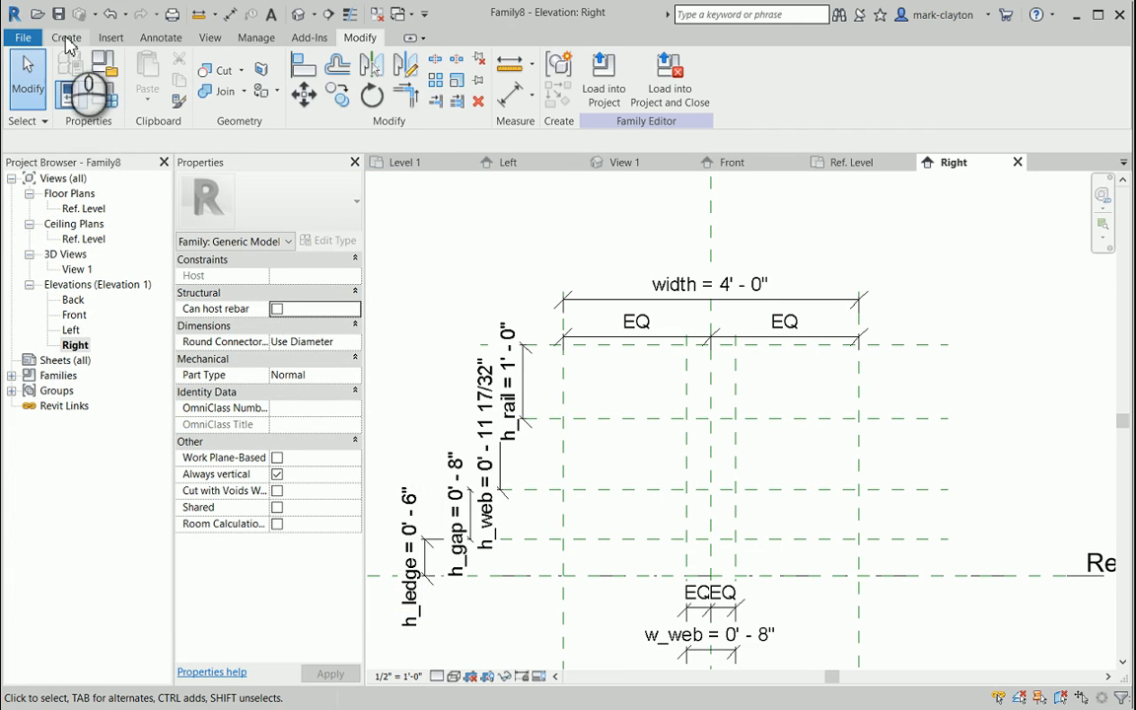
Start a solid extrusion and sketch a closed T-shaped profile with a head about 4'-5" by 1'-3" and a centred stem about 1'-0" tall.
left_click(66, 40)
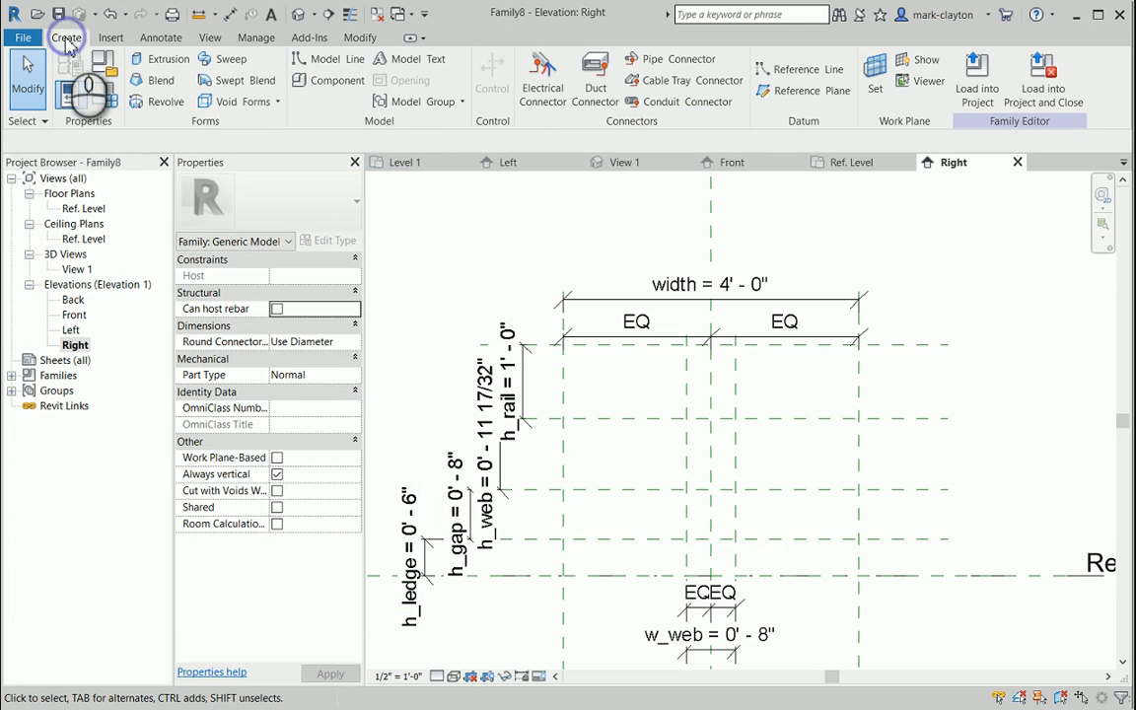
left_click(158, 61)
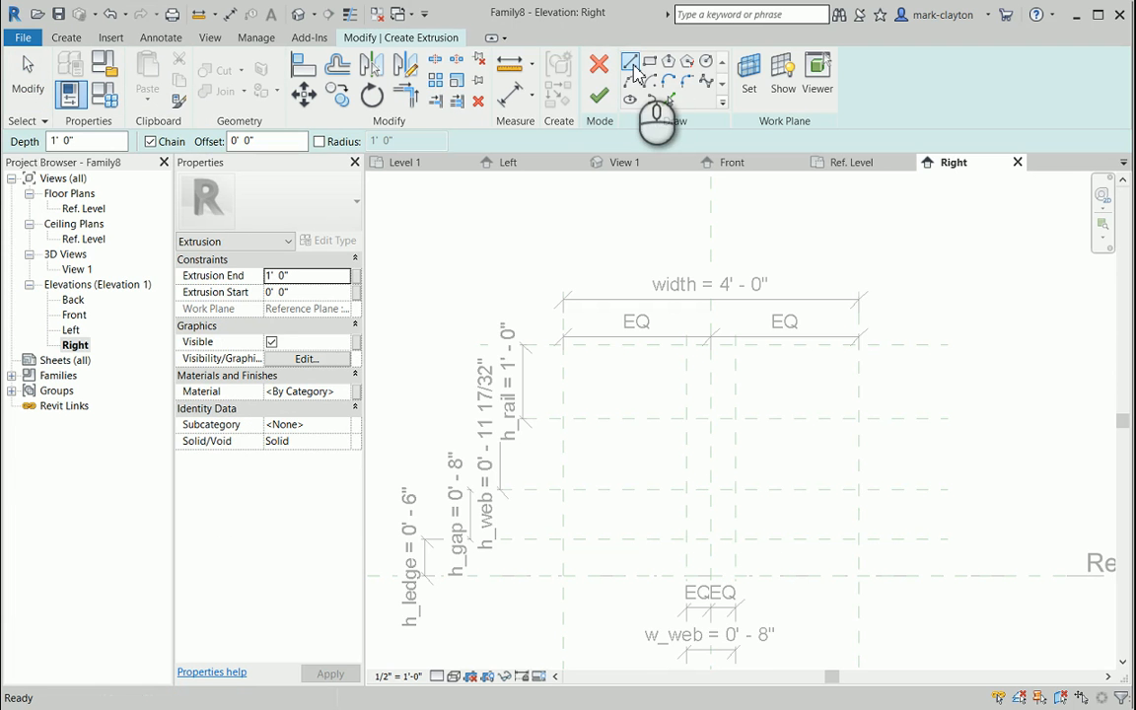
left_click(631, 67)
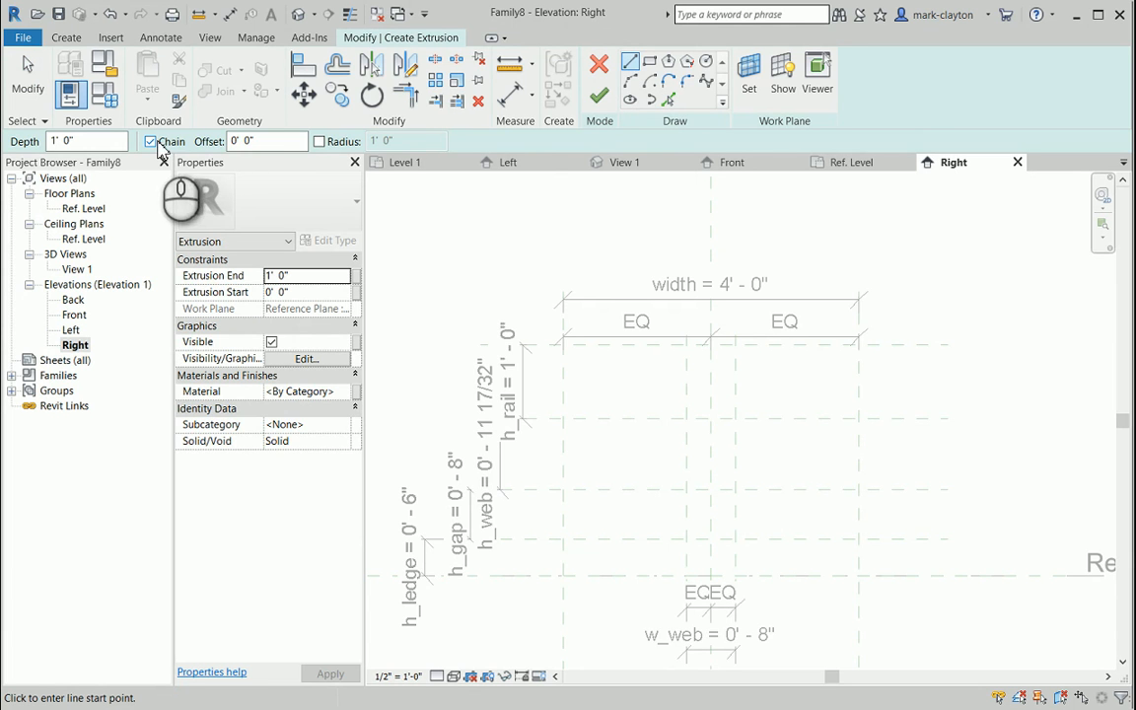
left_click(543, 338)
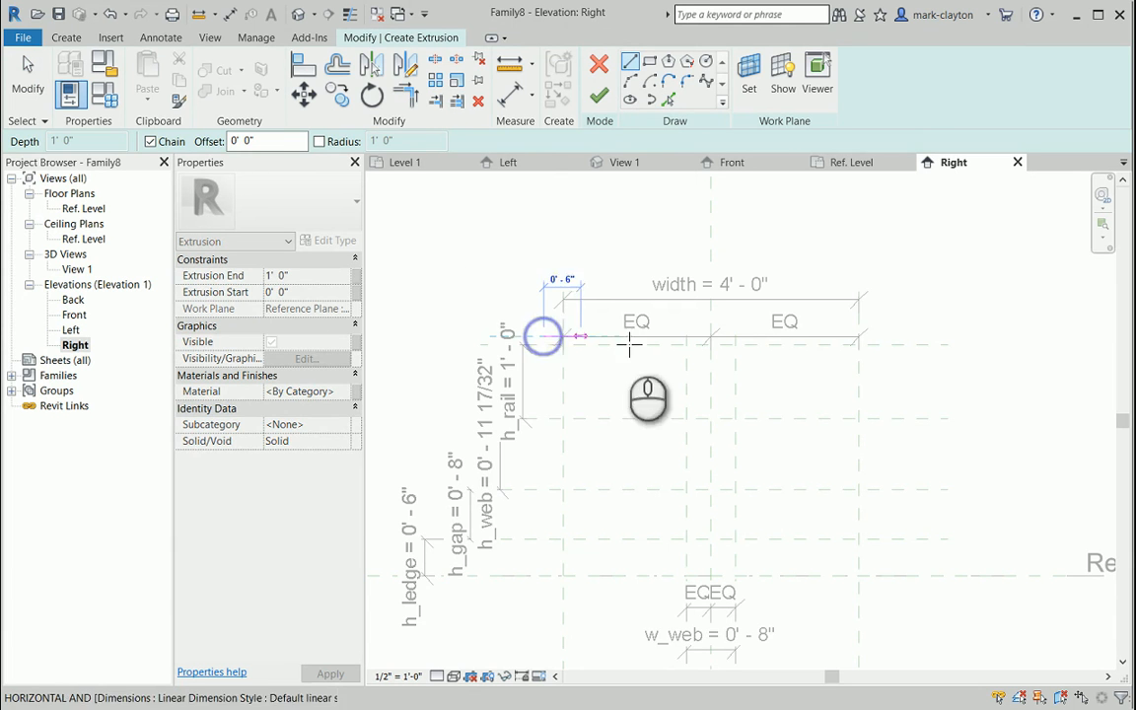
left_click(870, 339)
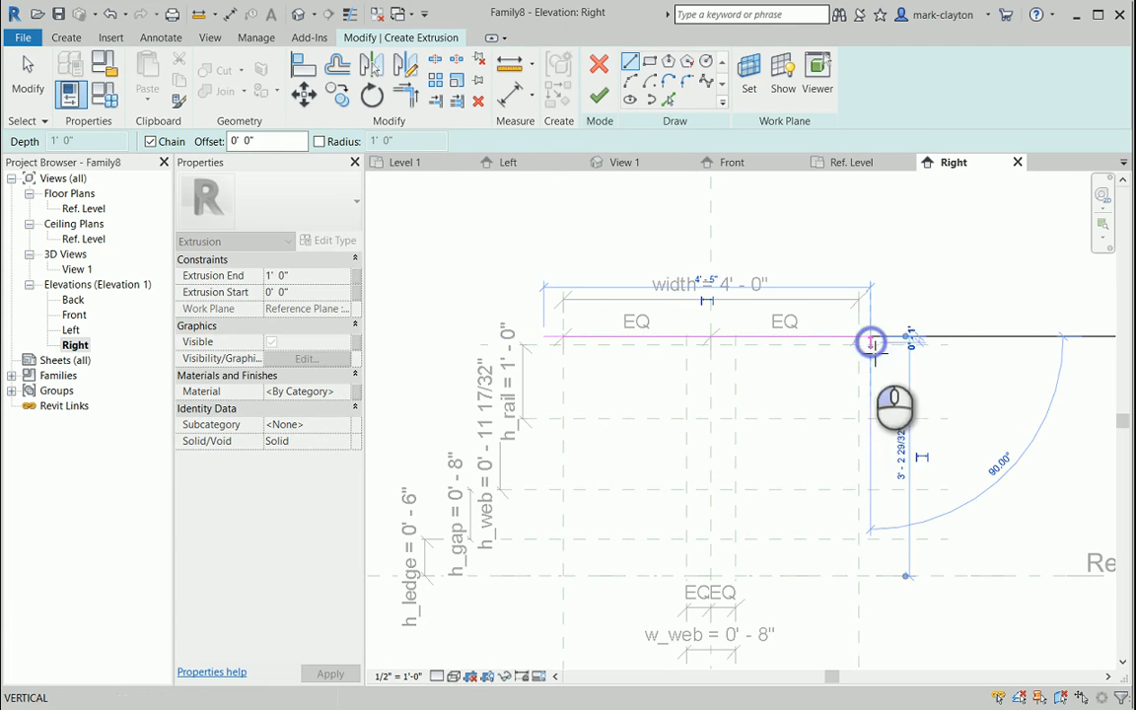
left_click(812, 437)
left_click(747, 429)
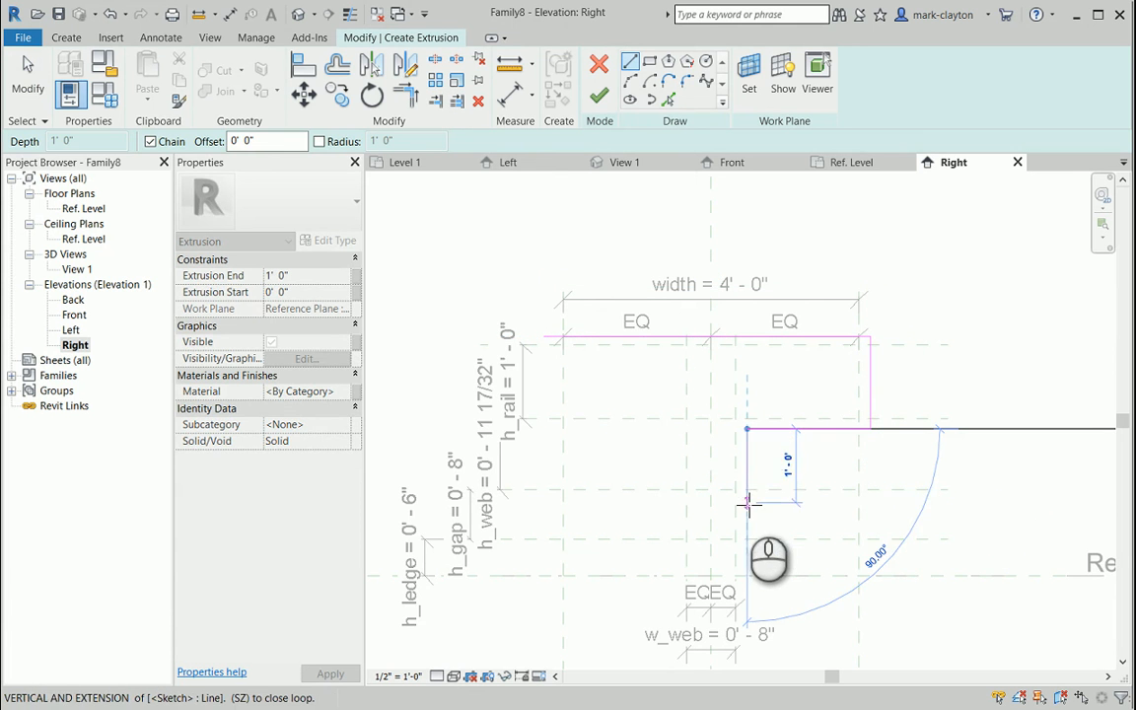
left_click(747, 502)
left_click(668, 503)
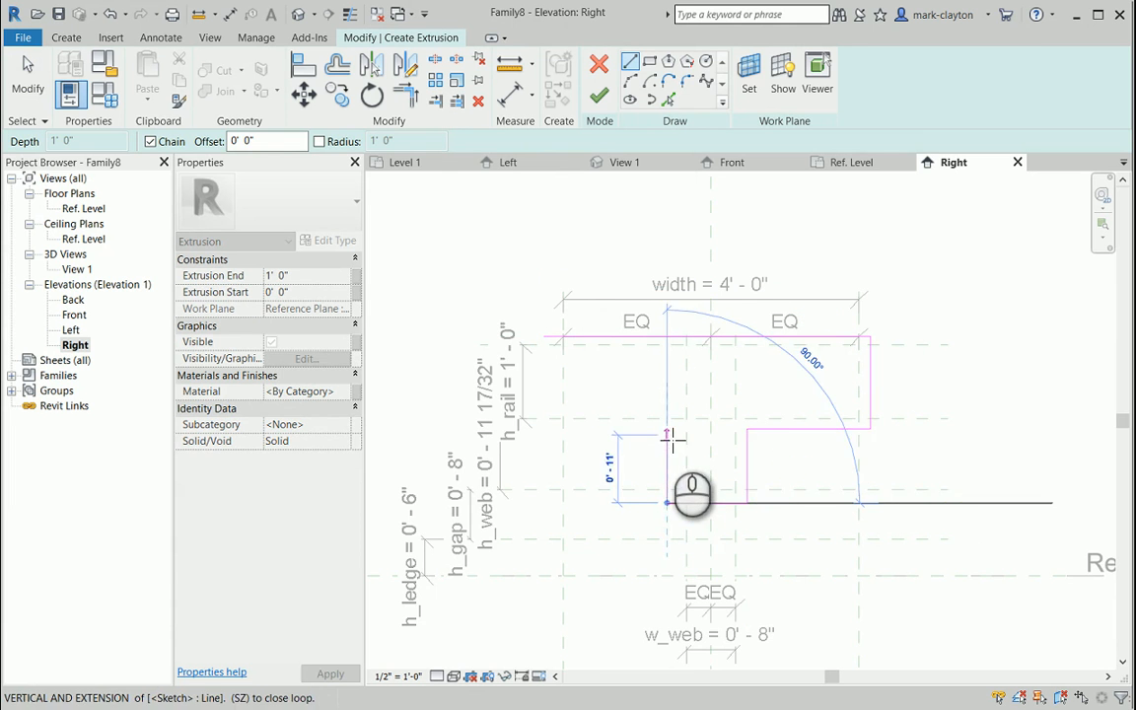
left_click(668, 431)
left_click(547, 431)
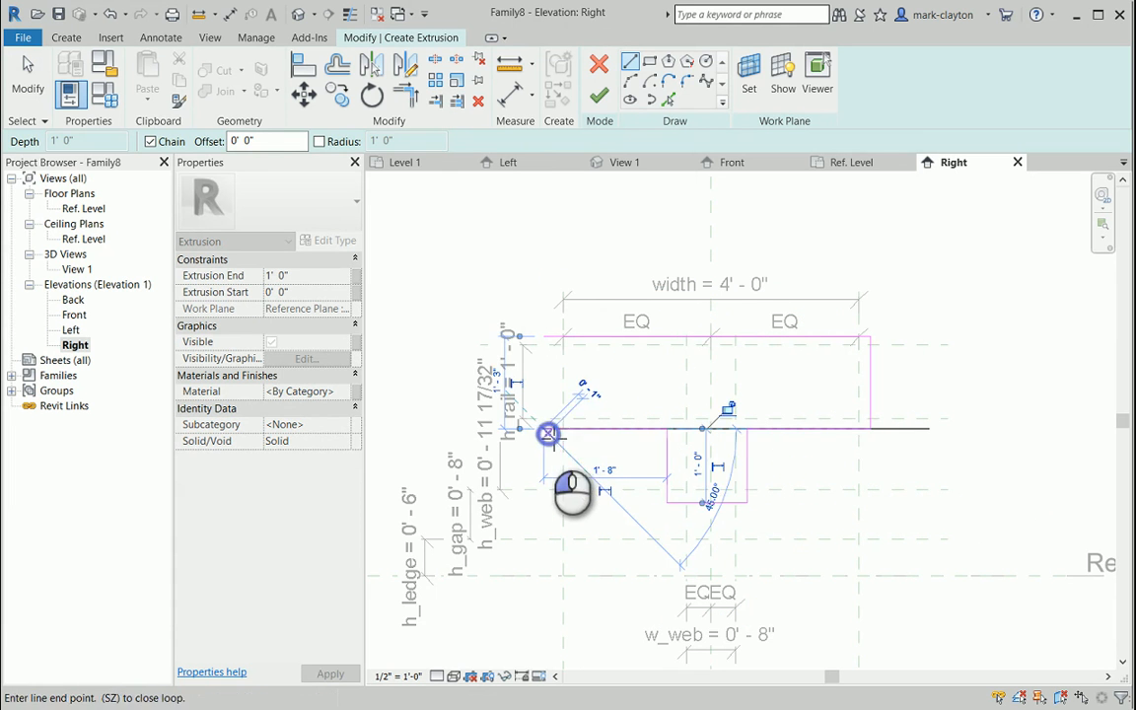
left_click(545, 335)
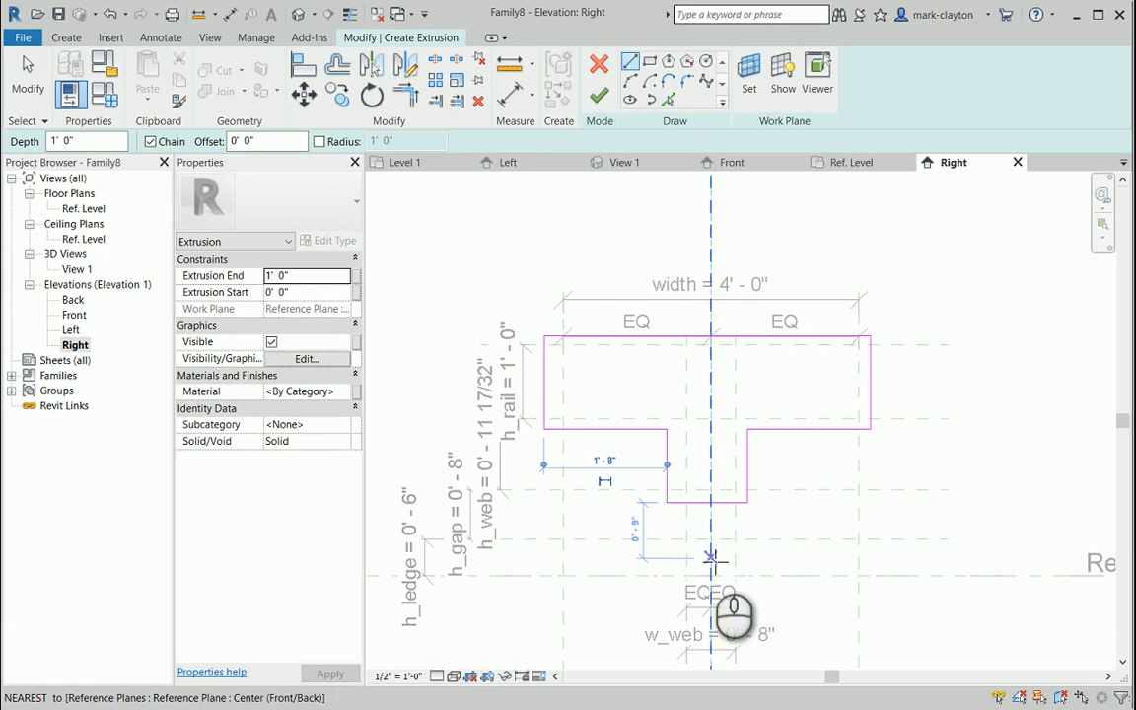
Sketch a closed rectangle about 4'-6" by 0'-10" below the T-shaped profile, around the ledge planes.
left_click(543, 528)
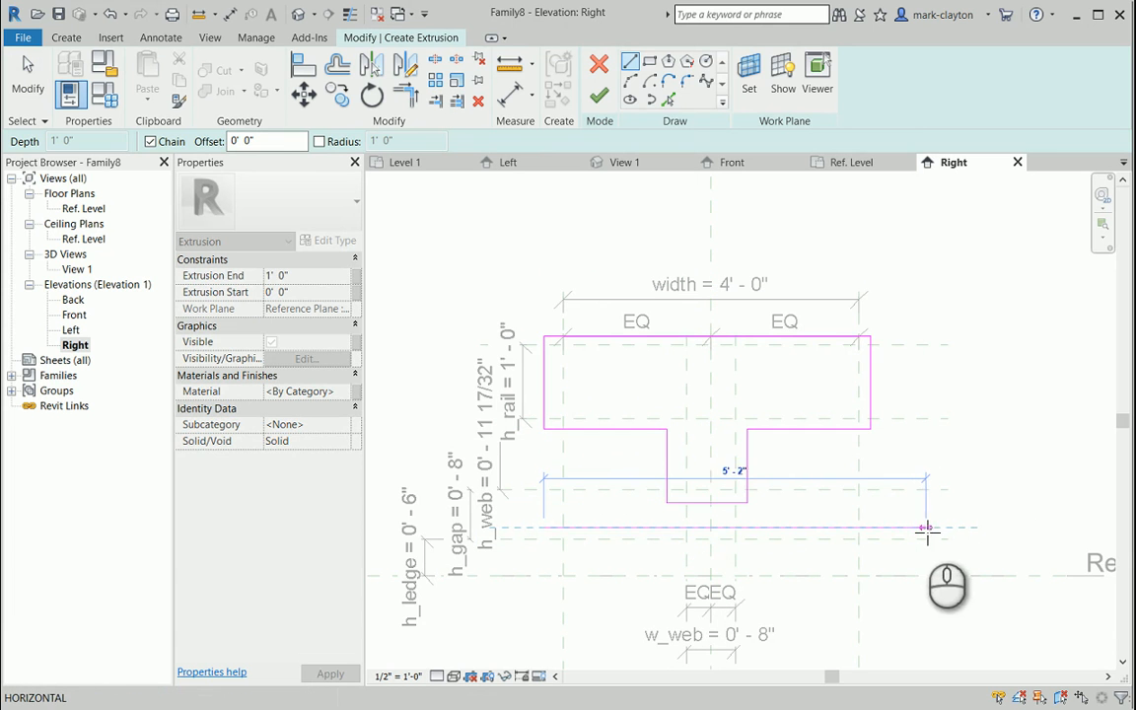
left_click(876, 529)
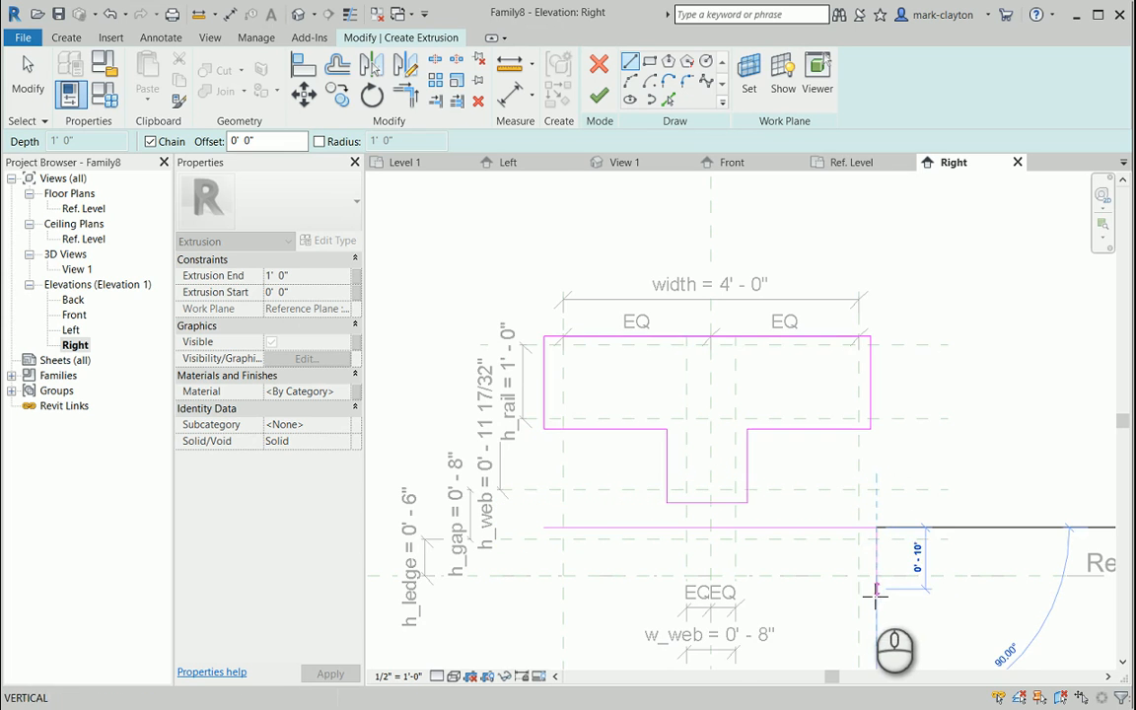
left_click(876, 589)
left_click(543, 589)
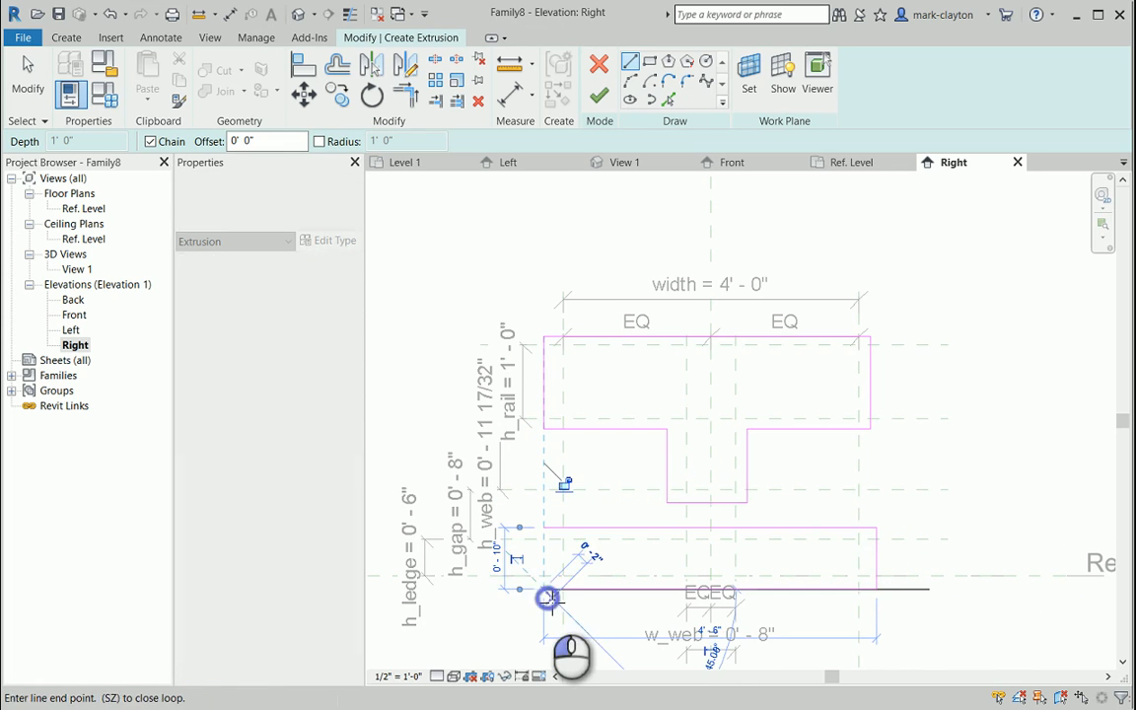
left_click(545, 529)
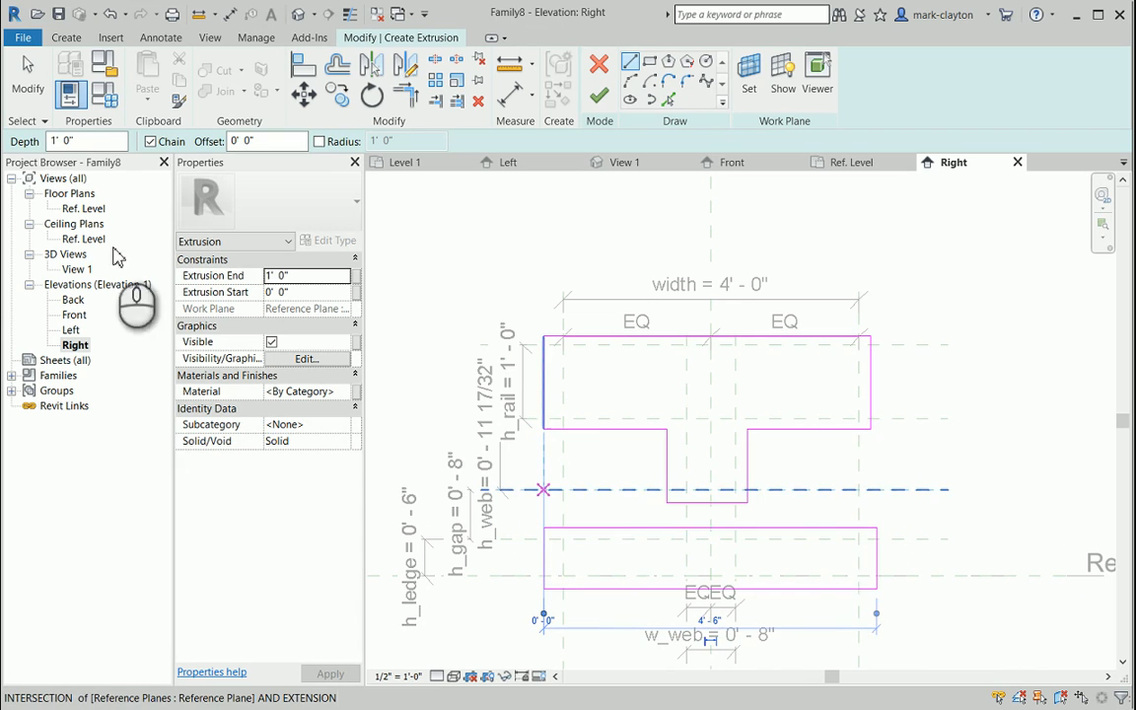
left_click(20, 72)
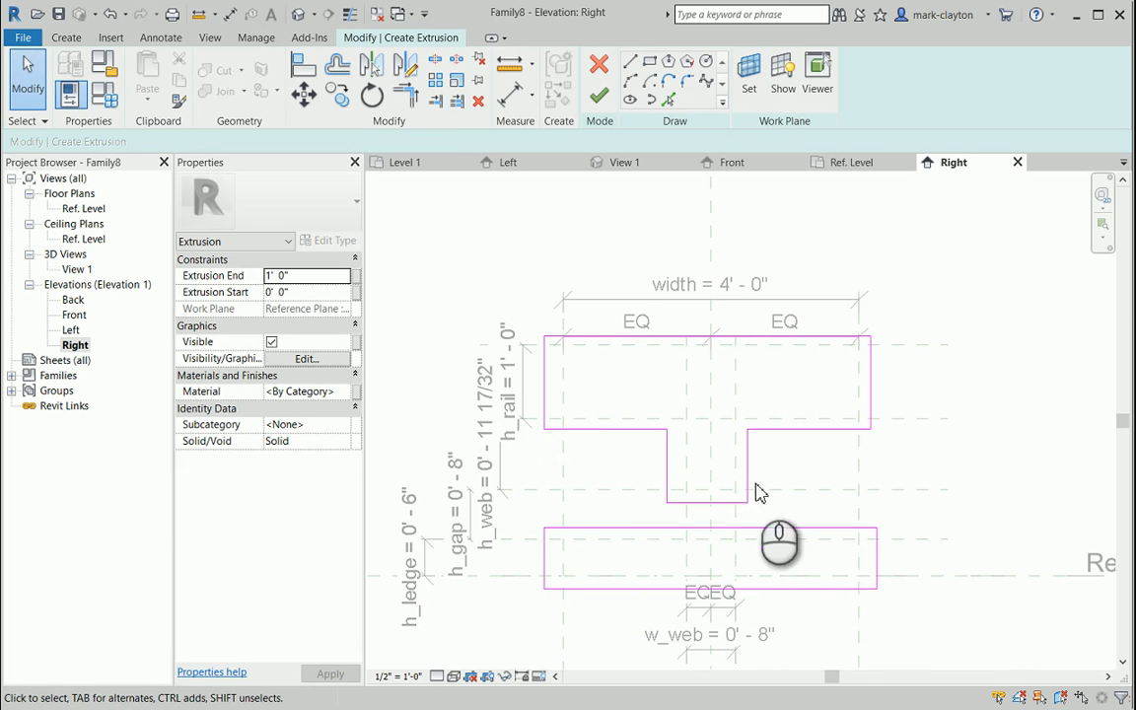
Align and lock the T profile's top edge to the uppermost reference plane and its right edge to the right-hand width plane.
left_click(305, 72)
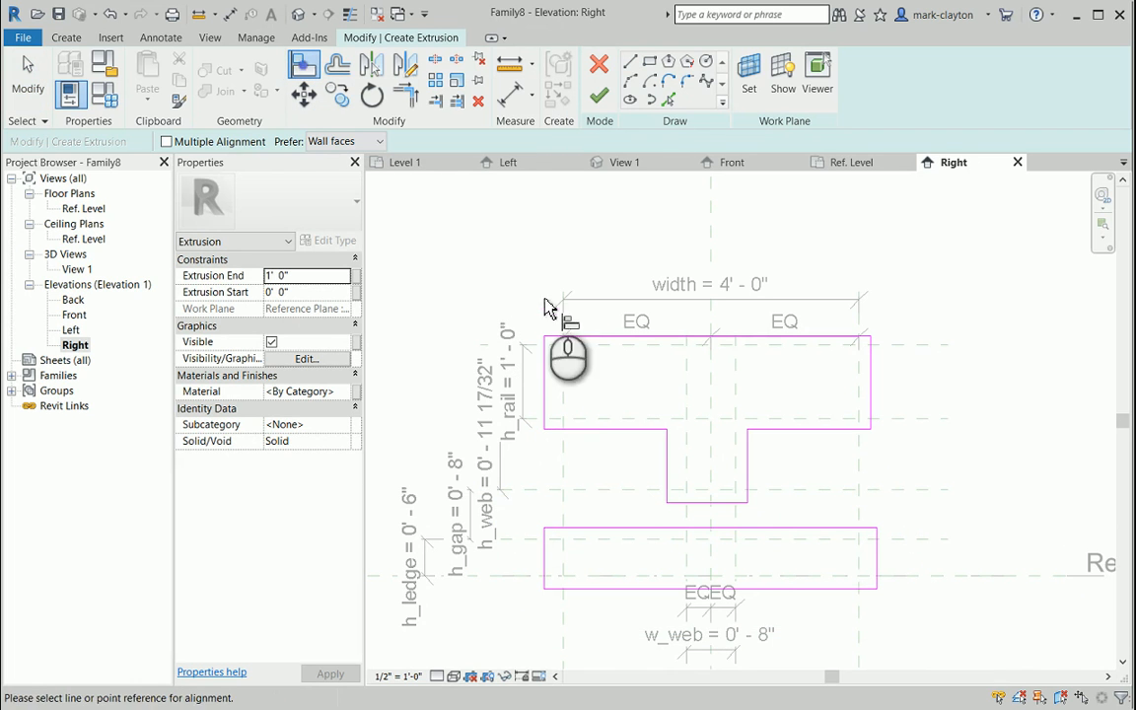
left_click(601, 345)
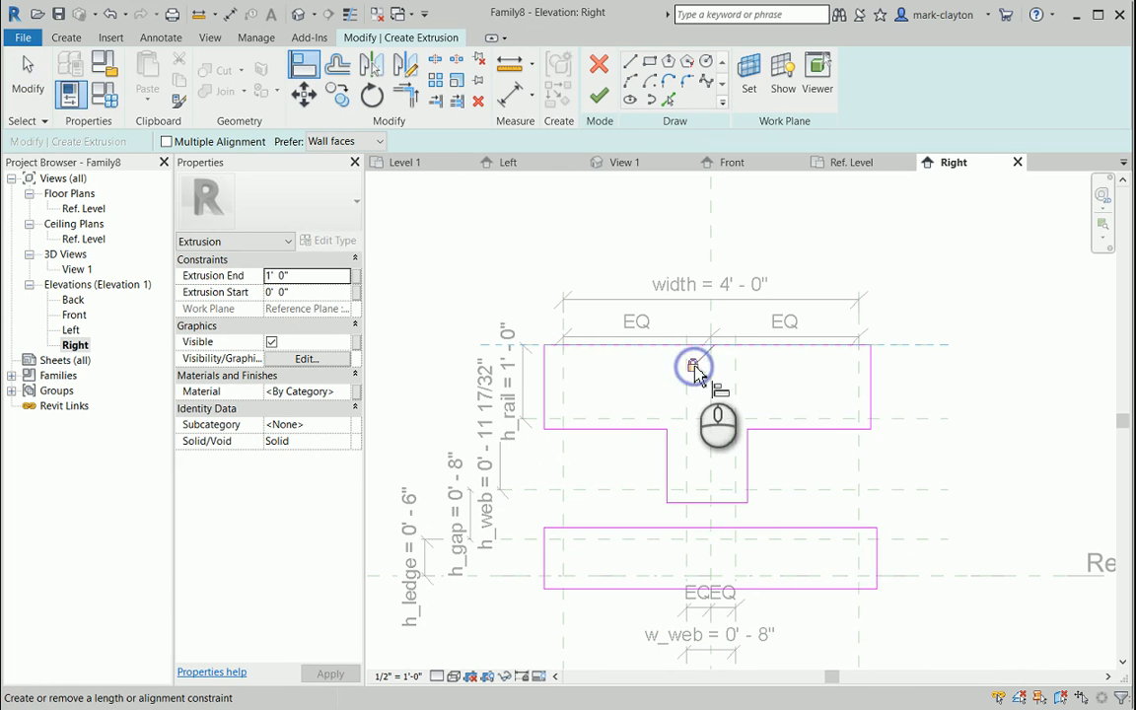
left_click(694, 368)
left_click(857, 392)
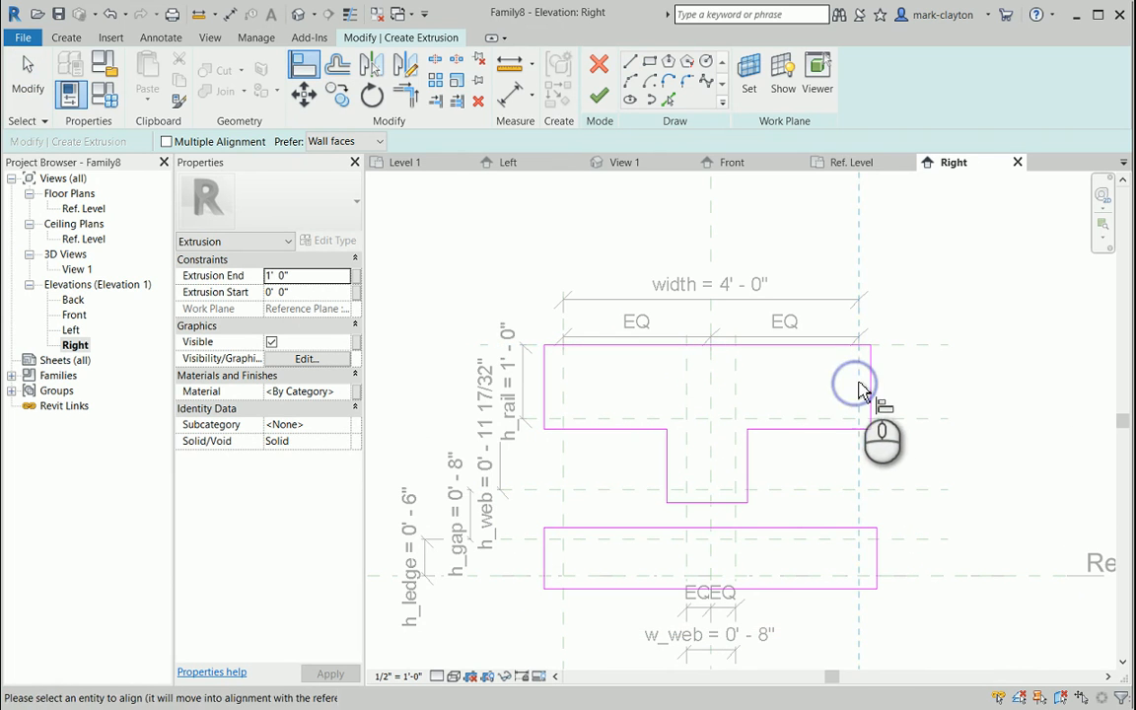
left_click(838, 461)
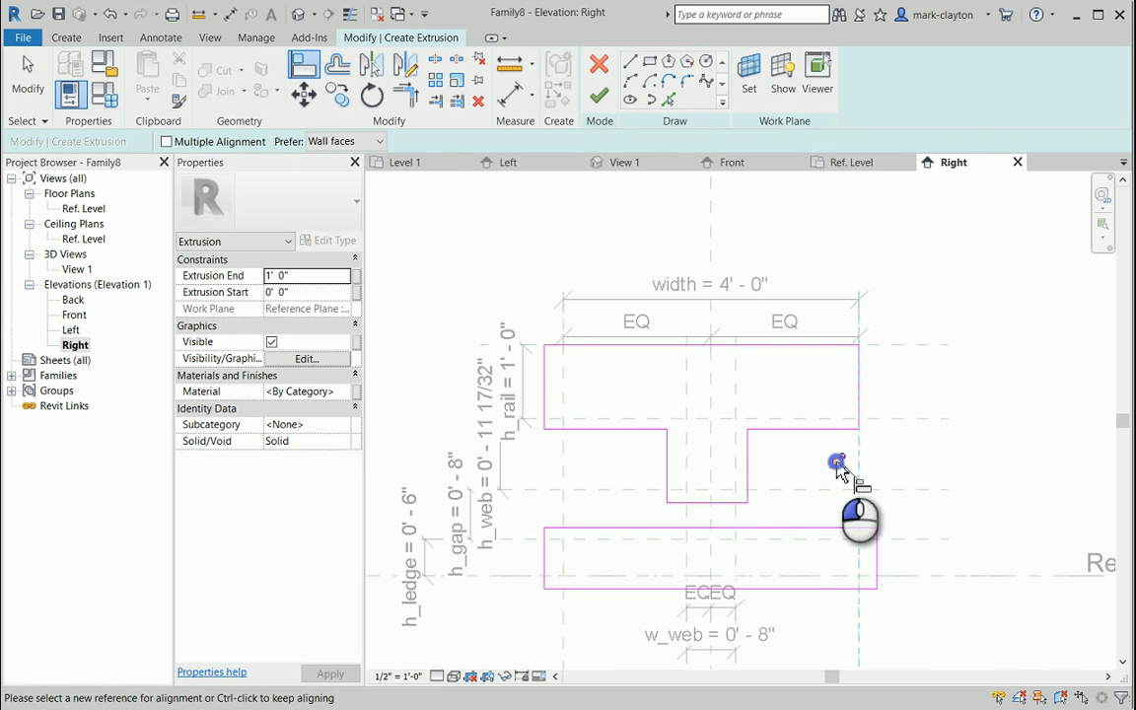
Align and lock both underside edges of the T profile's head to the reference plane at the bottom of h_rail.
left_click(876, 420)
left_click(816, 428)
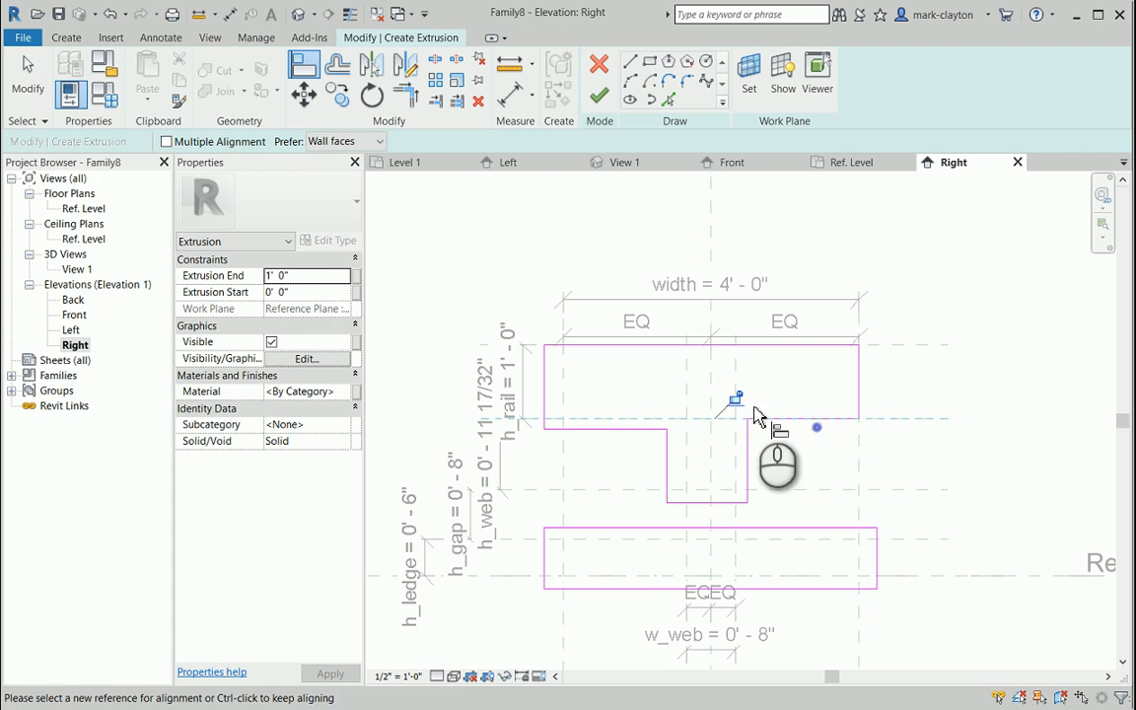
left_click(734, 399)
left_click(601, 419)
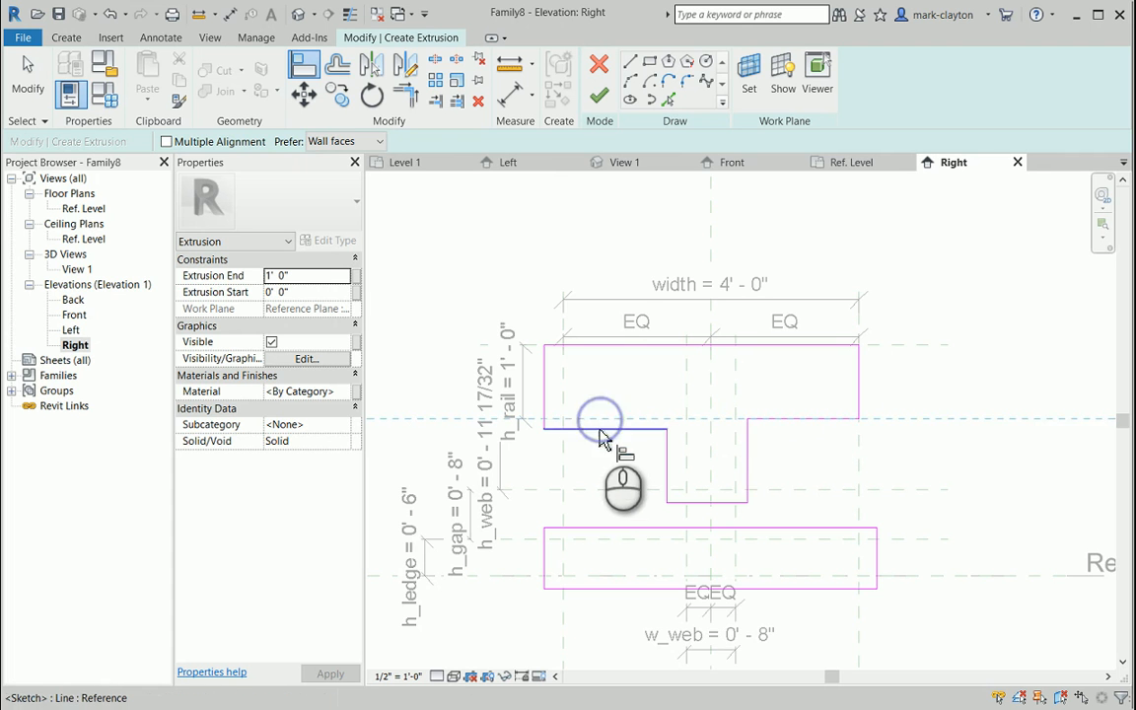
left_click(600, 430)
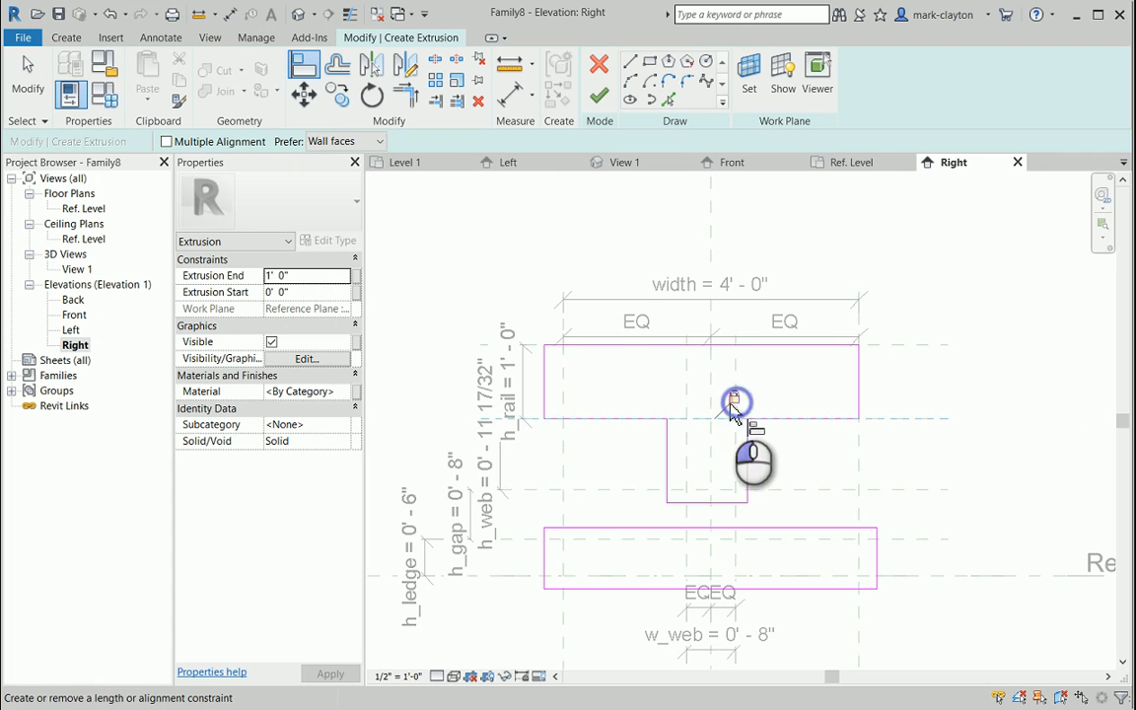
Align and lock the T profile's stem, with its bottom edge on the lower h_web plane and its sides on the w_web planes.
left_click(619, 491)
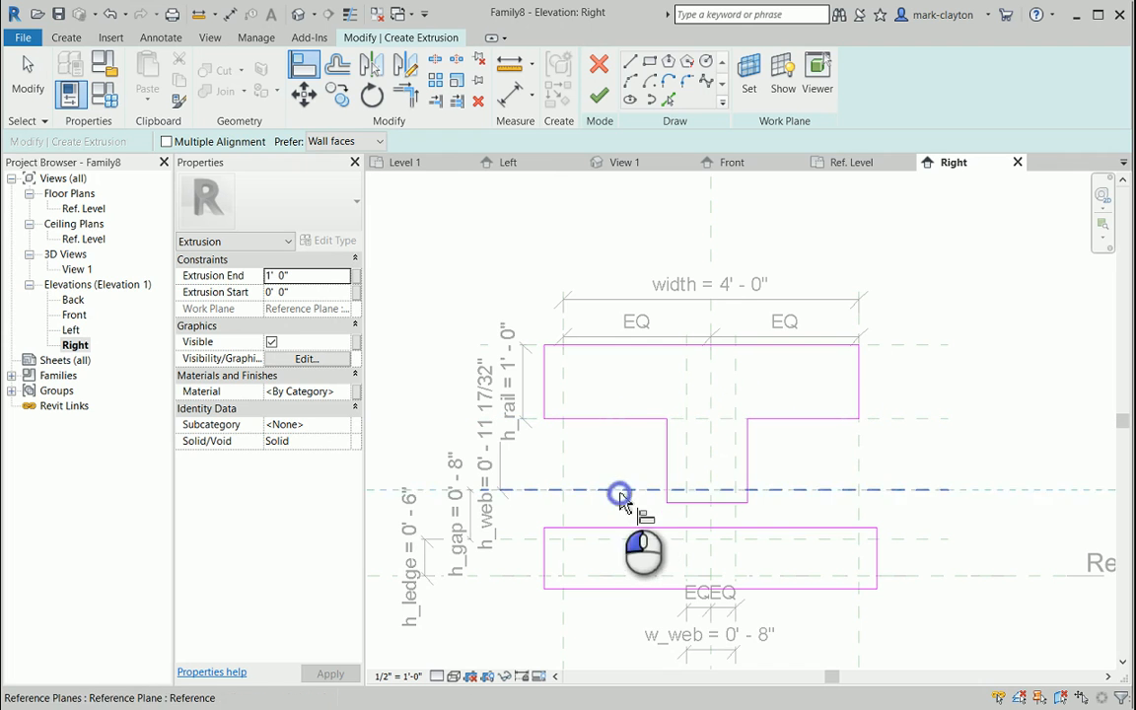
left_click(697, 505)
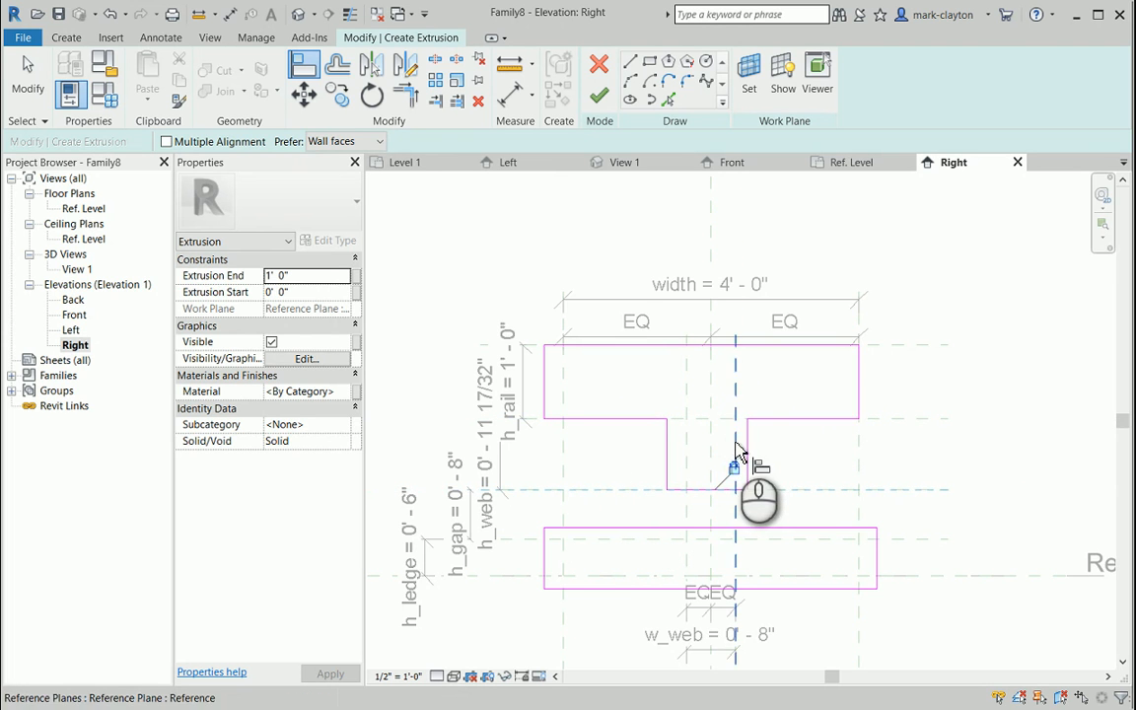
left_click(735, 445)
left_click(712, 478)
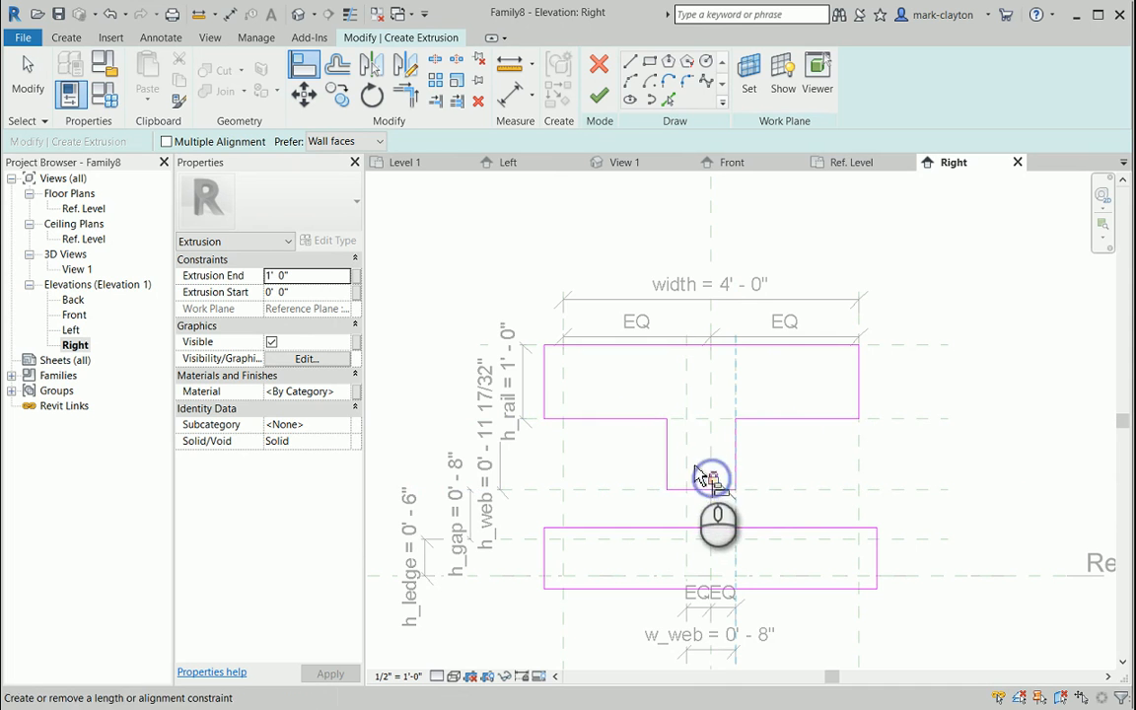
left_click(663, 464)
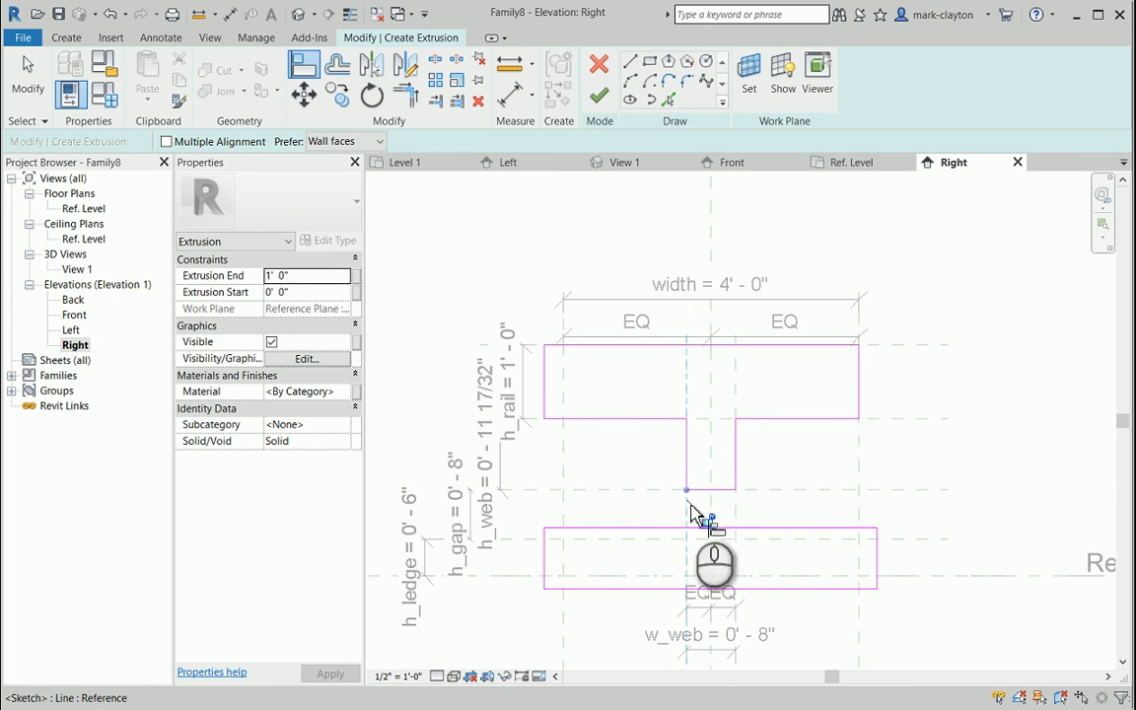
Align and lock the left edges of the T head and the lower rectangle to the left-hand width plane.
left_click(564, 380)
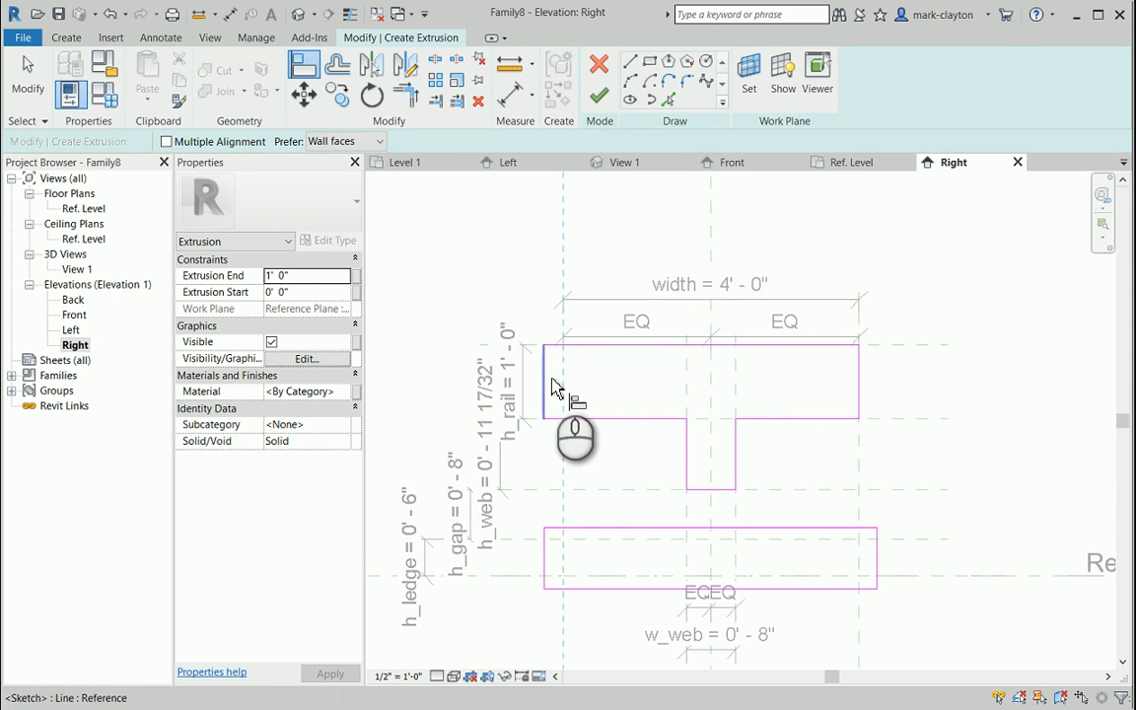
left_click(583, 502)
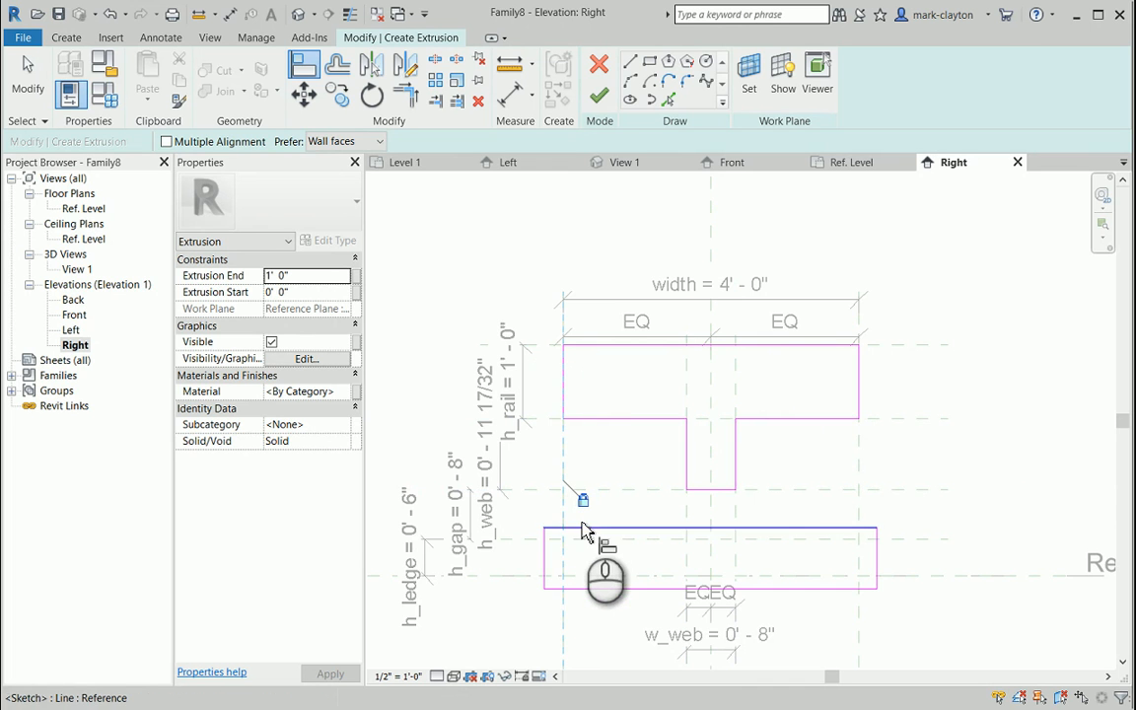
left_click(566, 563)
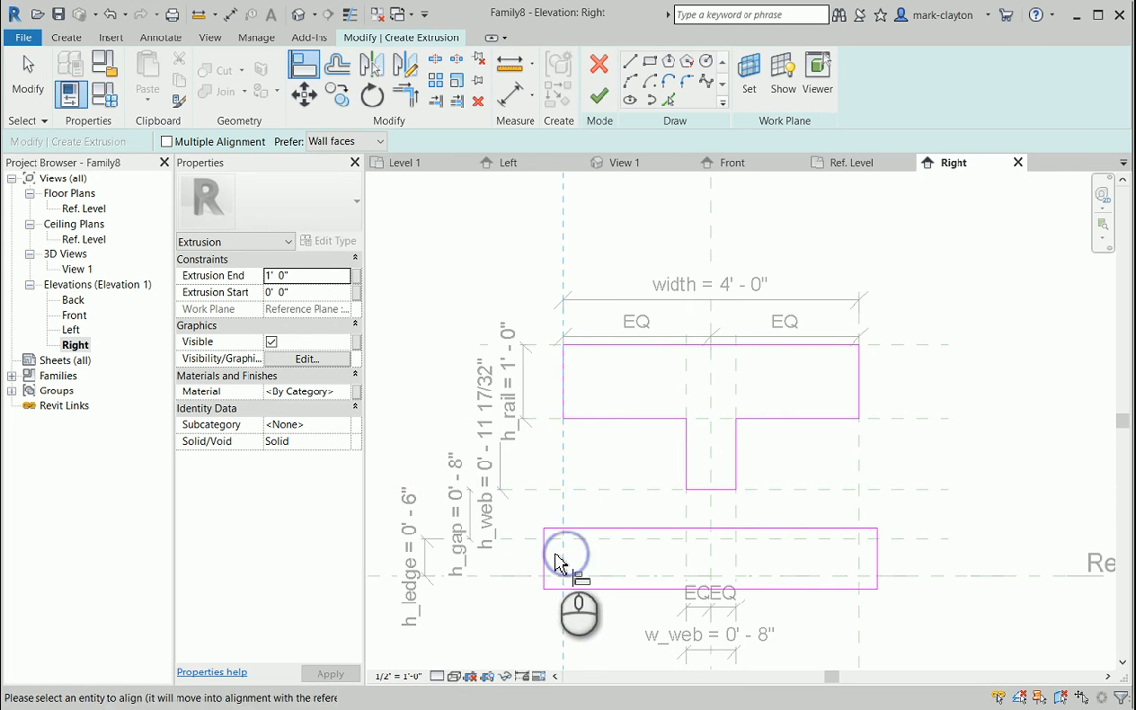
left_click(545, 557)
left_click(585, 504)
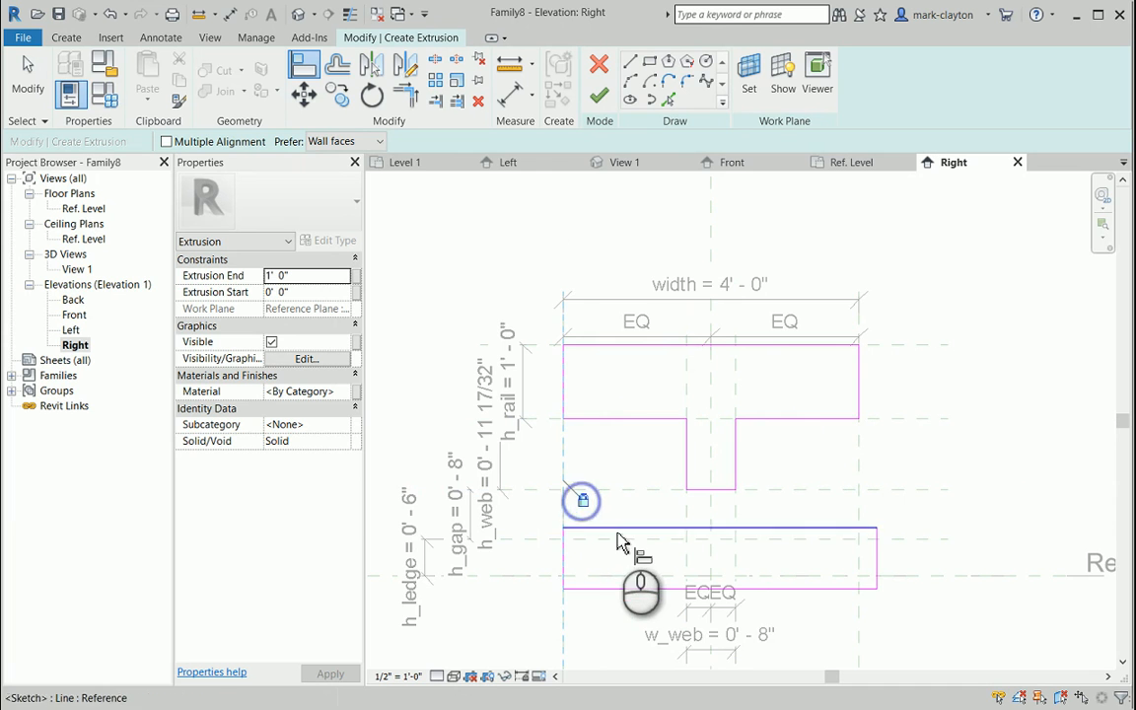
Align and lock the lower rectangle's top edge to the upper h_ledge plane, right edge to the right-hand width plane, and bottom edge to the reference level.
left_click(616, 538)
left_click(631, 529)
left_click(692, 559)
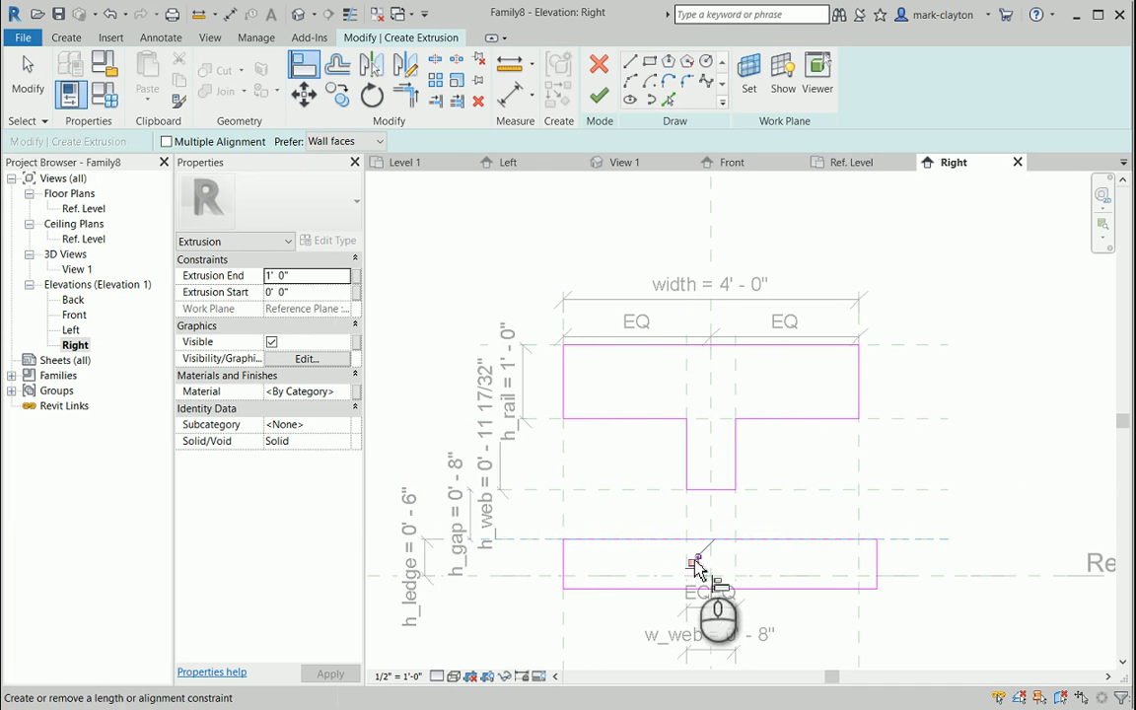
left_click(856, 562)
left_click(876, 558)
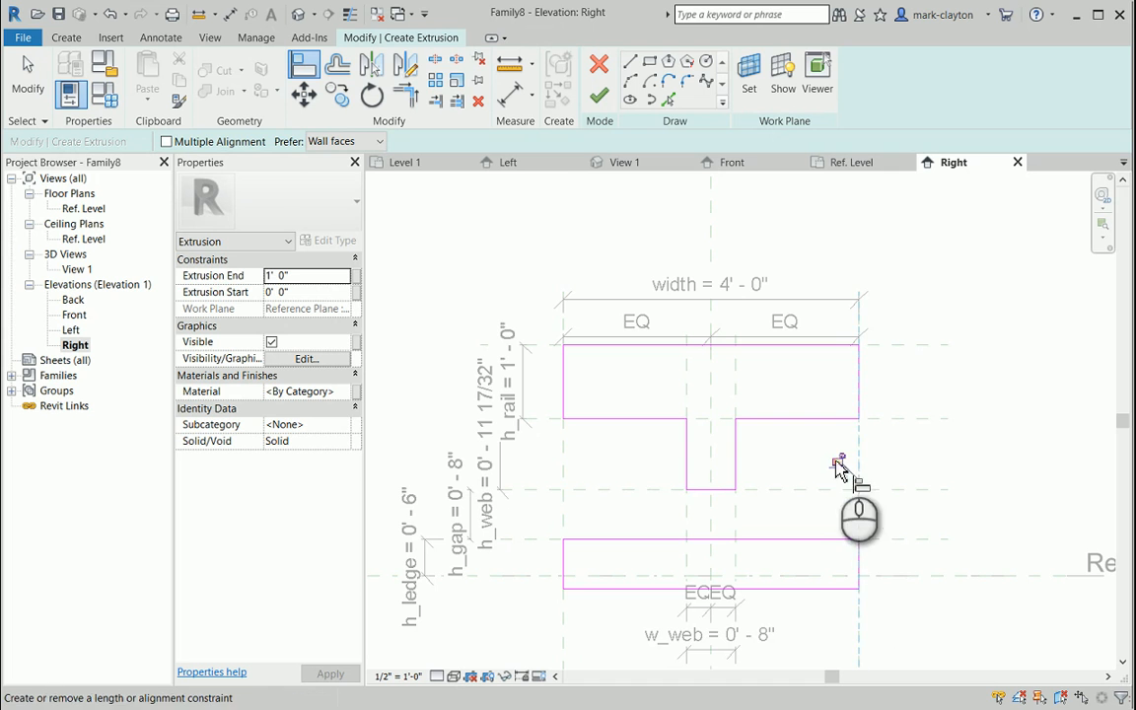
left_click(880, 575)
left_click(803, 588)
left_click(760, 557)
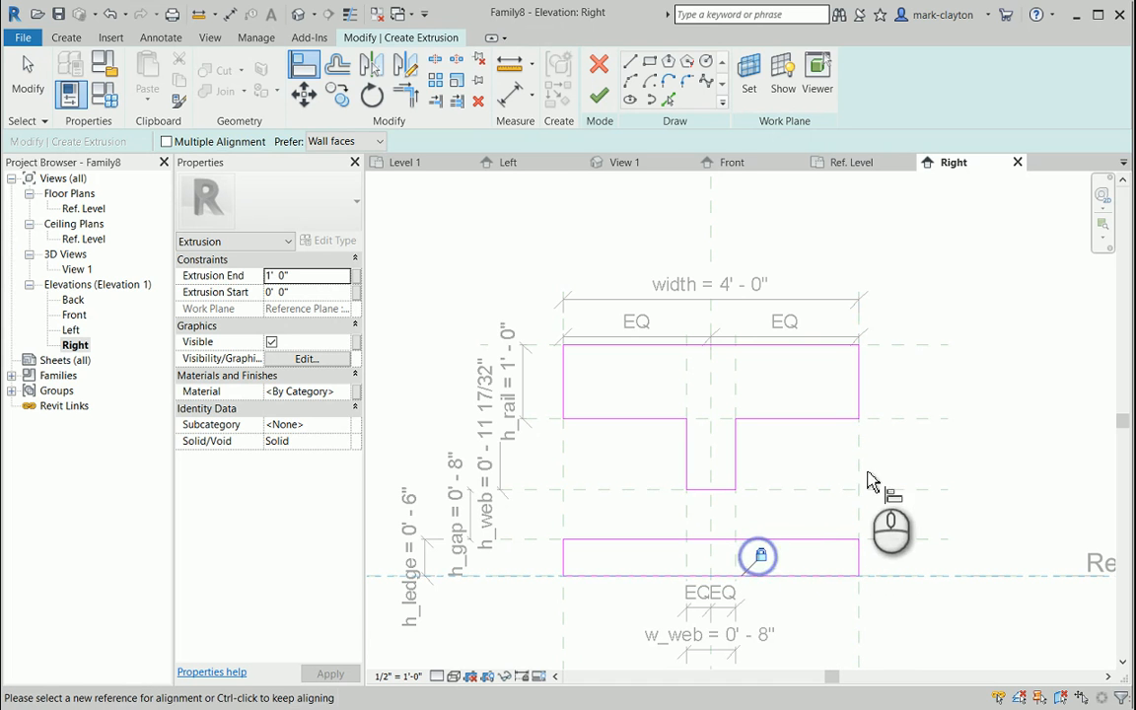
Finish the extrusion sketch and select the right-hand width reference plane to check its relation to the solid.
left_click(21, 71)
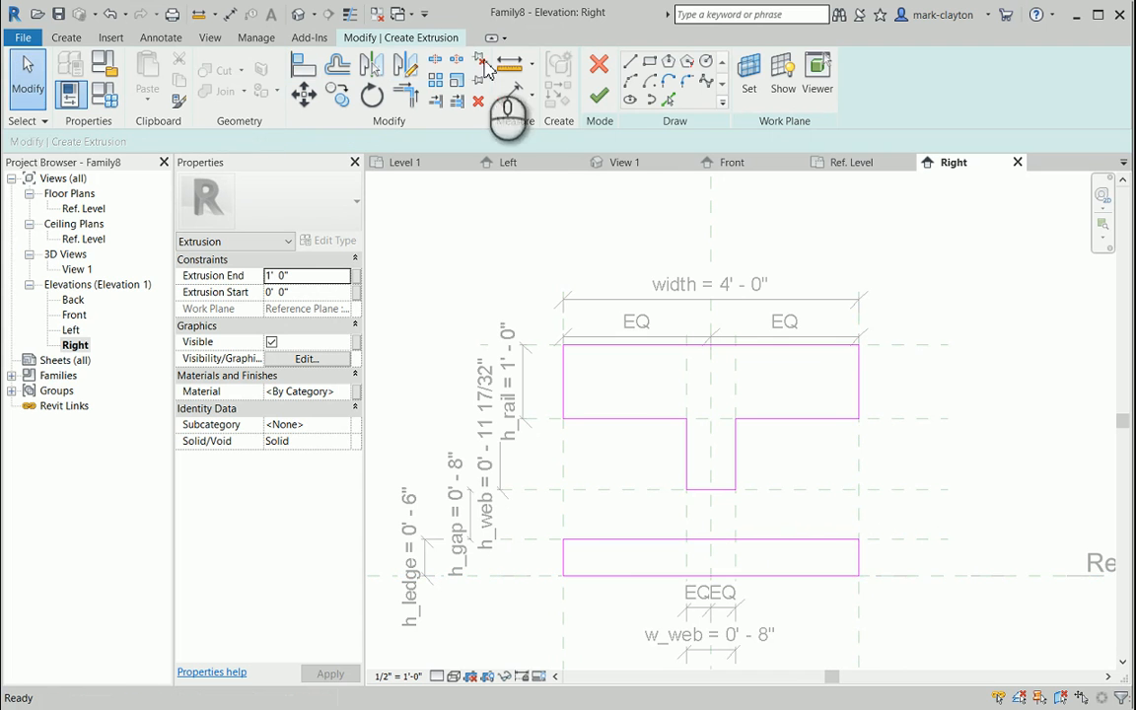
left_click(602, 94)
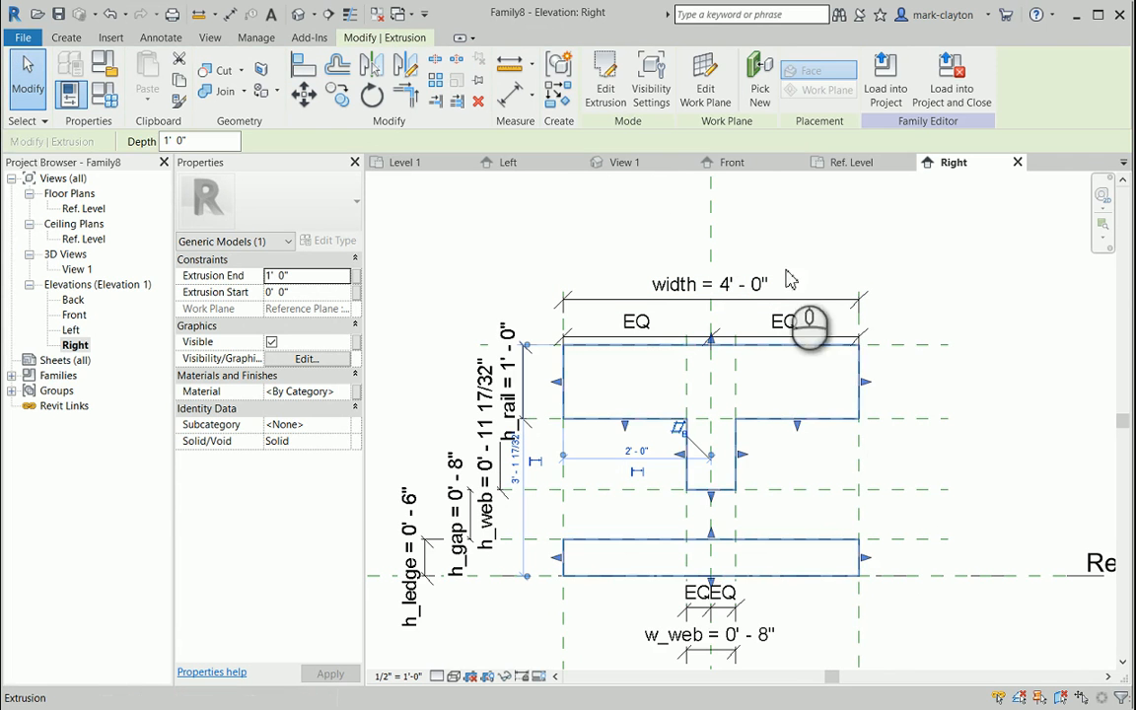
left_click(866, 407)
left_click(859, 404)
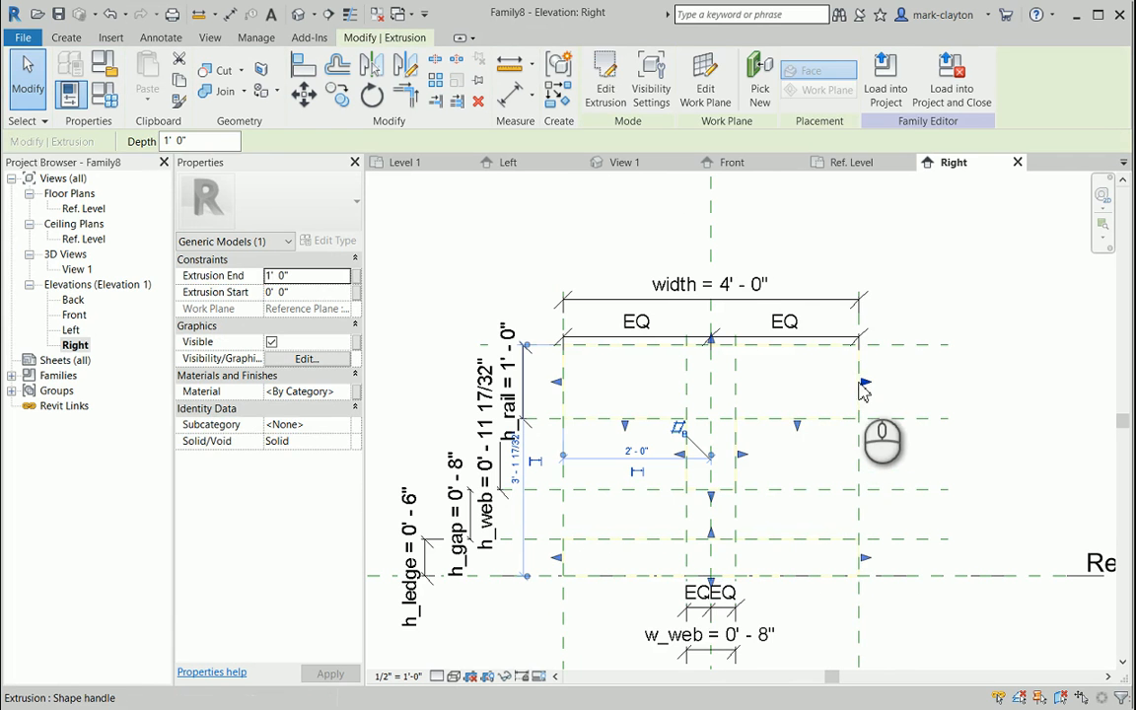
left_click(861, 455)
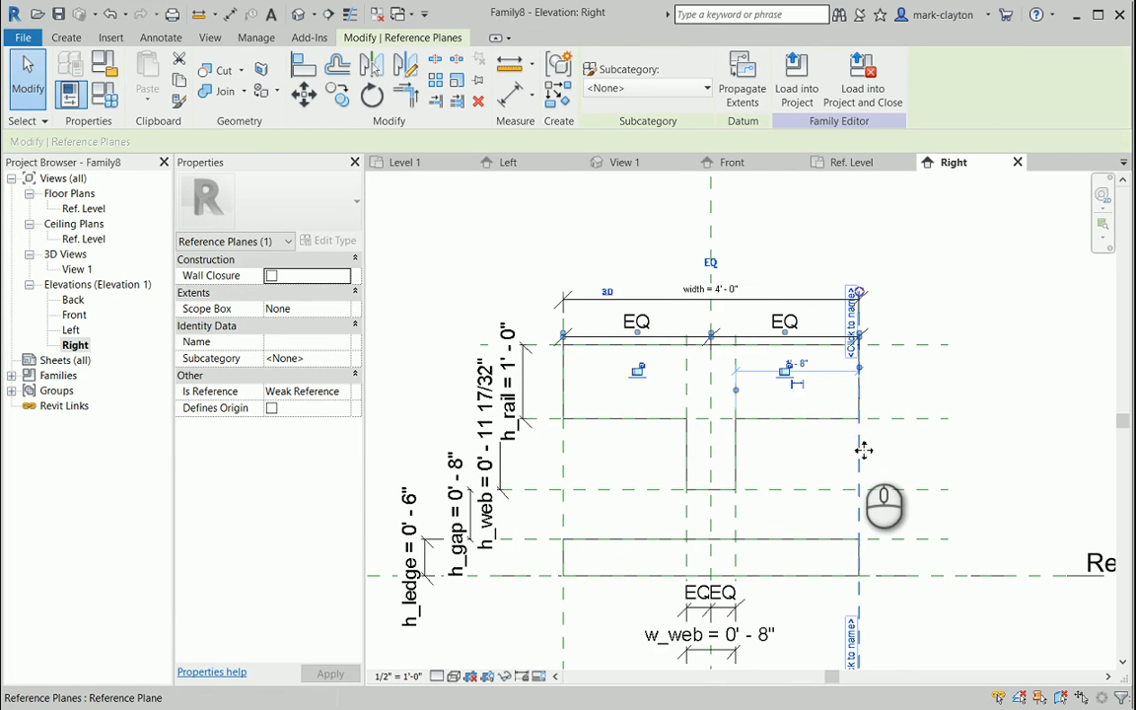
mouse_move(861, 449)
left_mouse_down()
mouse_move(907, 452)
mouse_move(835, 454)
mouse_move(859, 457)
left_mouse_up()
left_click(927, 458)
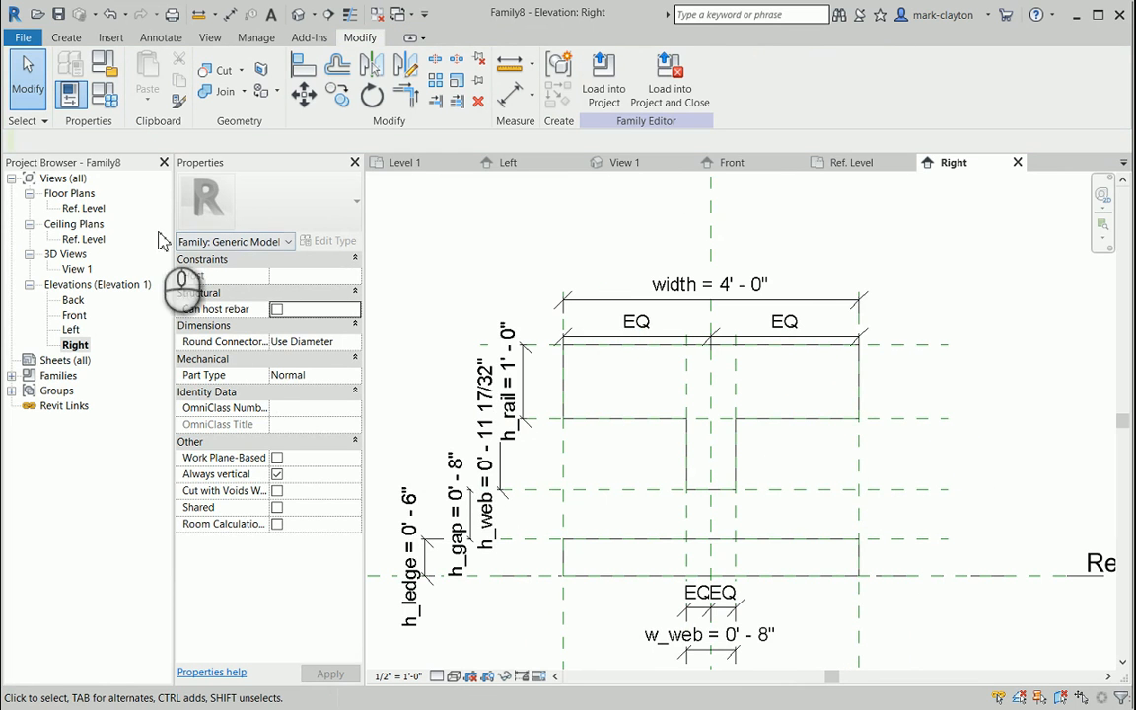
In the Ref. Level floor plan, draw vertical reference planes on both sides of the centre plane, the right one about 3'-6" away.
double_click(84, 210)
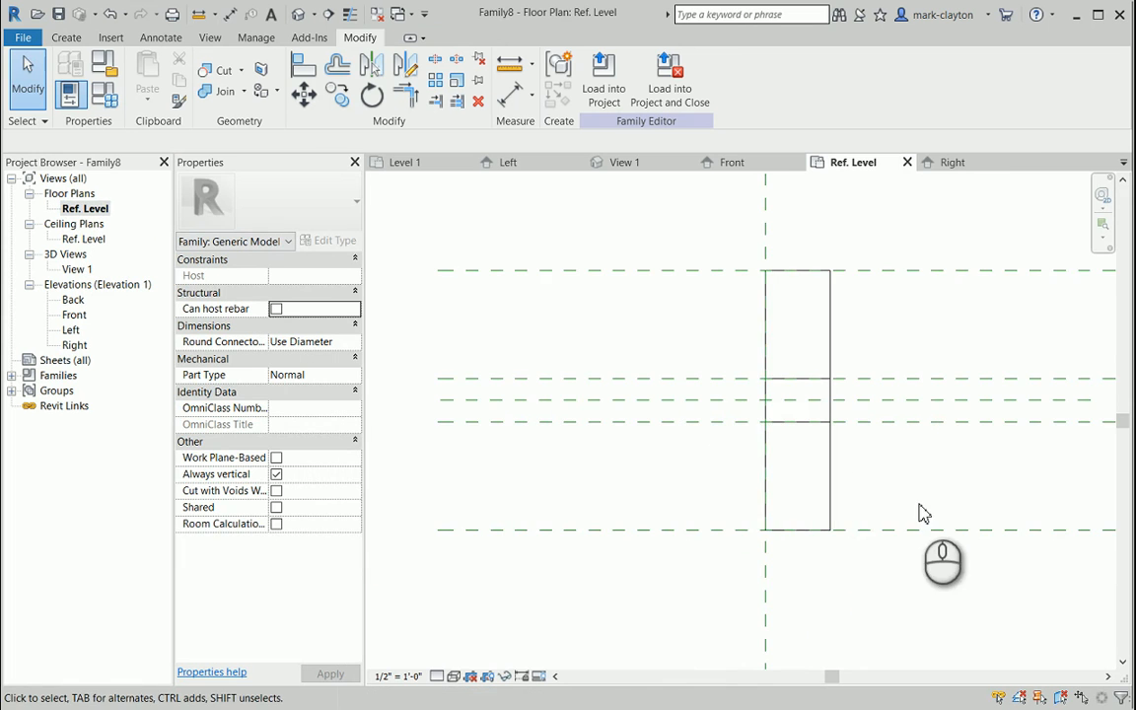
scroll(923, 515, "down", 1)
middle_click_drag(920, 522, 817, 493)
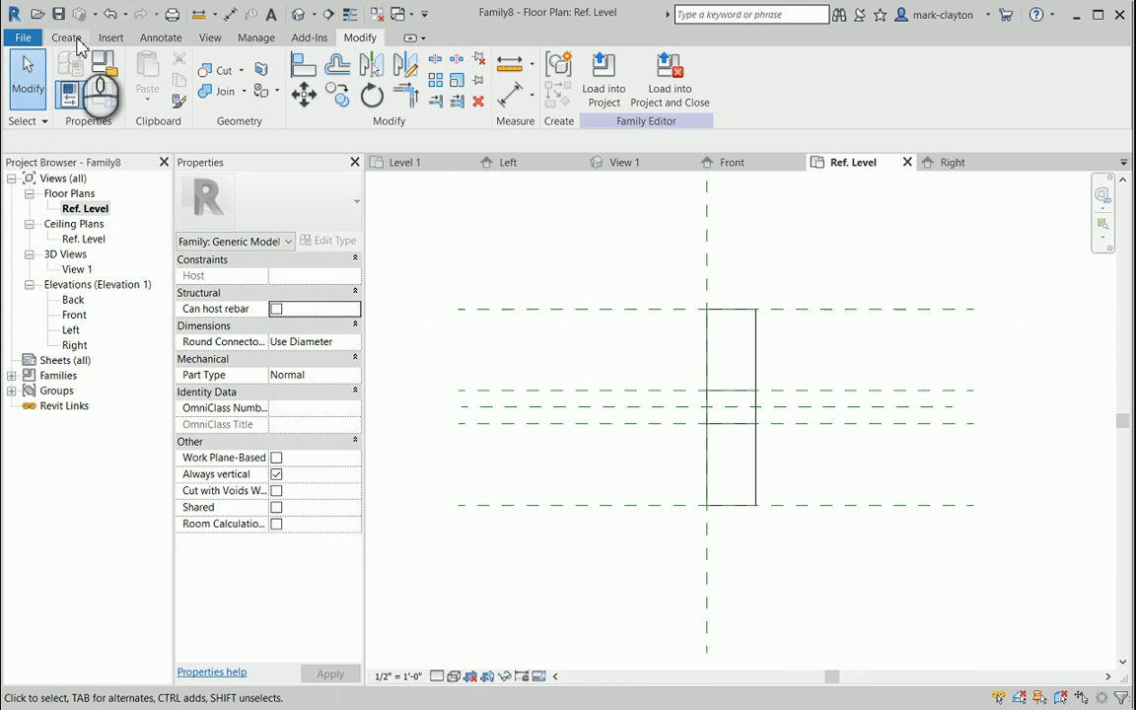
left_click(69, 37)
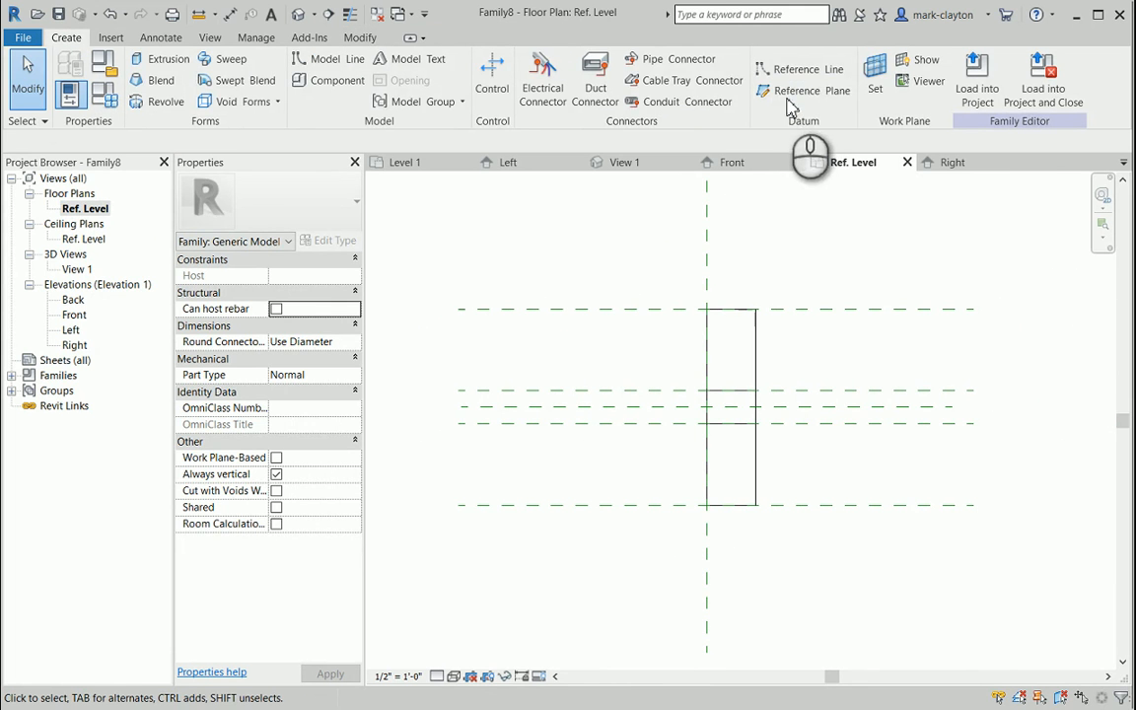
left_click(798, 90)
left_click(553, 232)
left_click(553, 424)
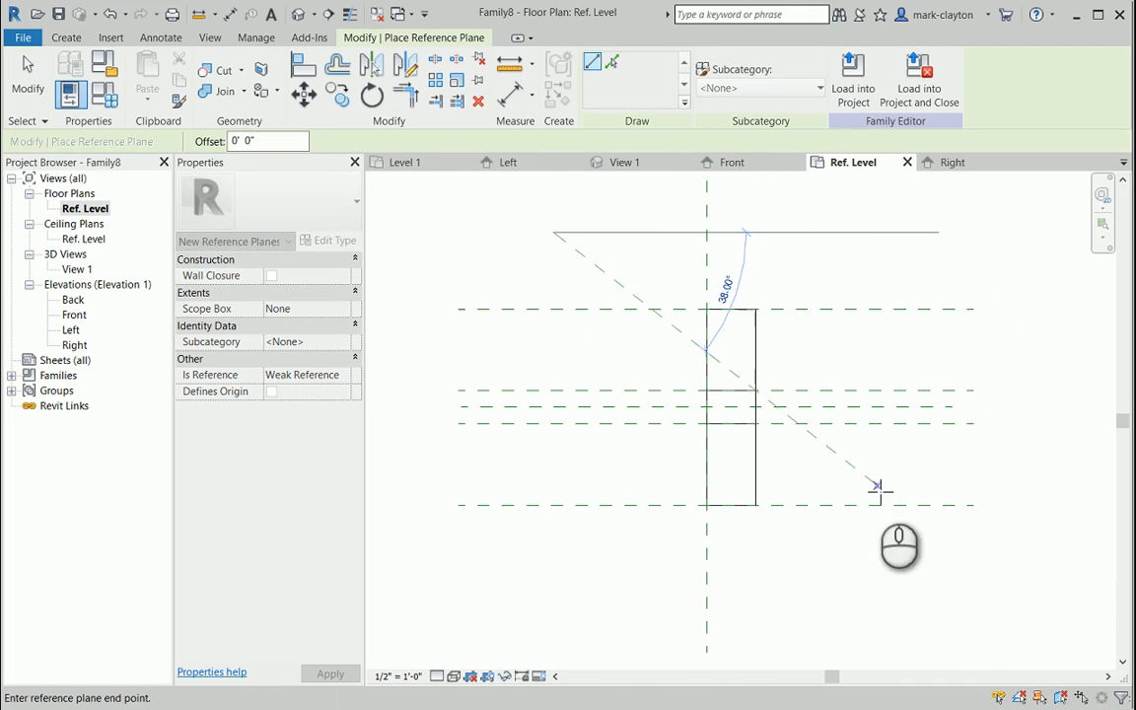
left_click(558, 579)
left_click(878, 234)
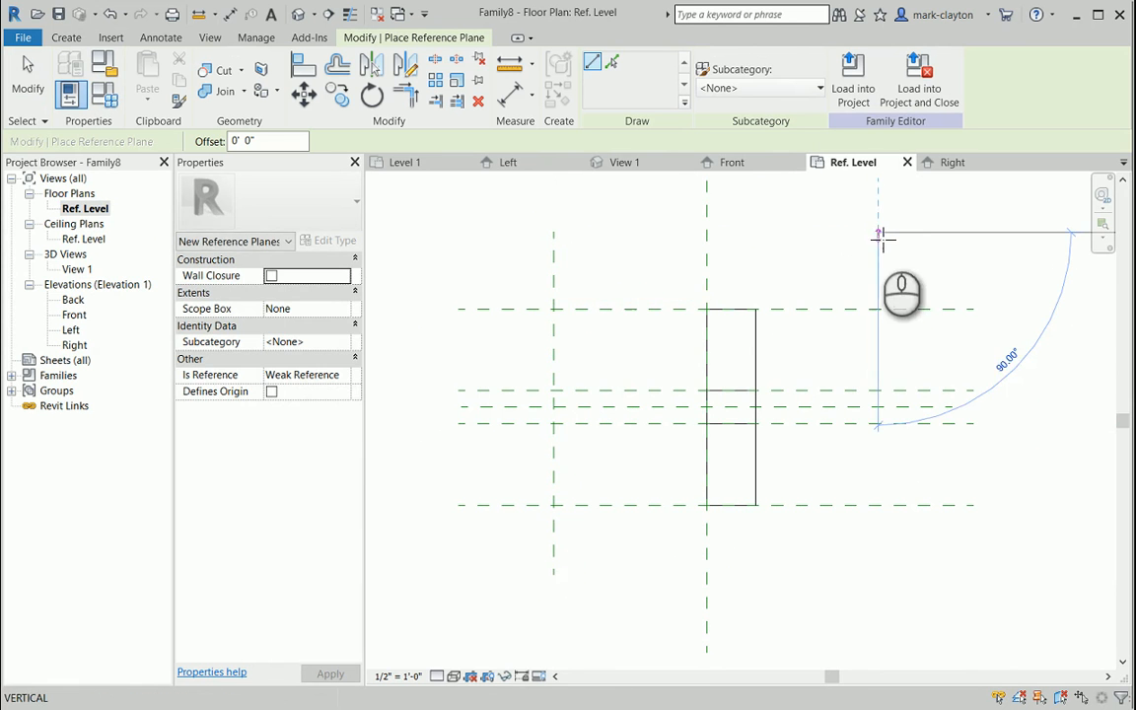
left_click(878, 576)
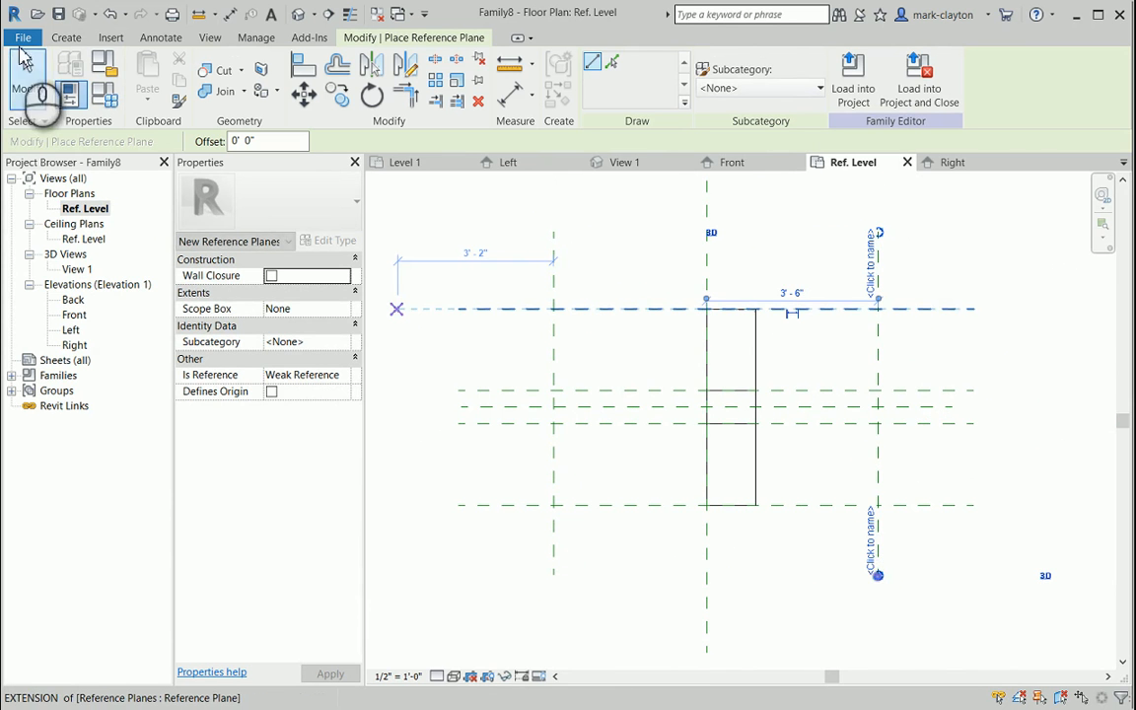
left_click(29, 81)
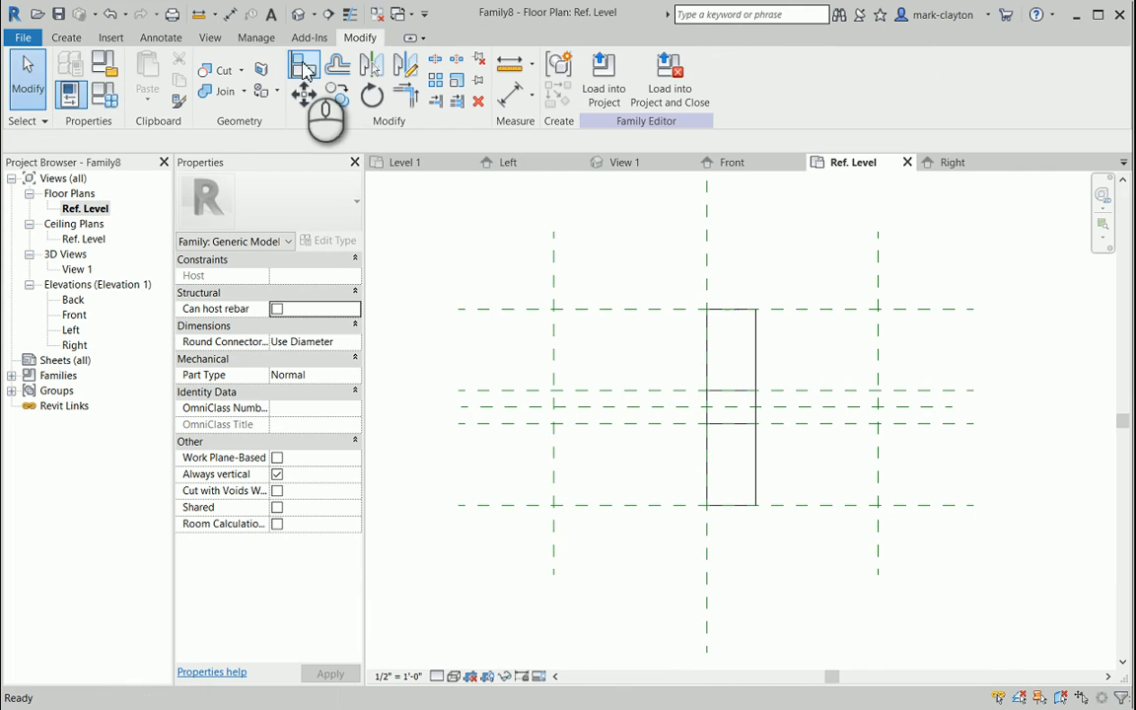
Align and lock the extrusion's left and right ends to the two new vertical reference planes.
left_click(305, 67)
left_click(552, 279)
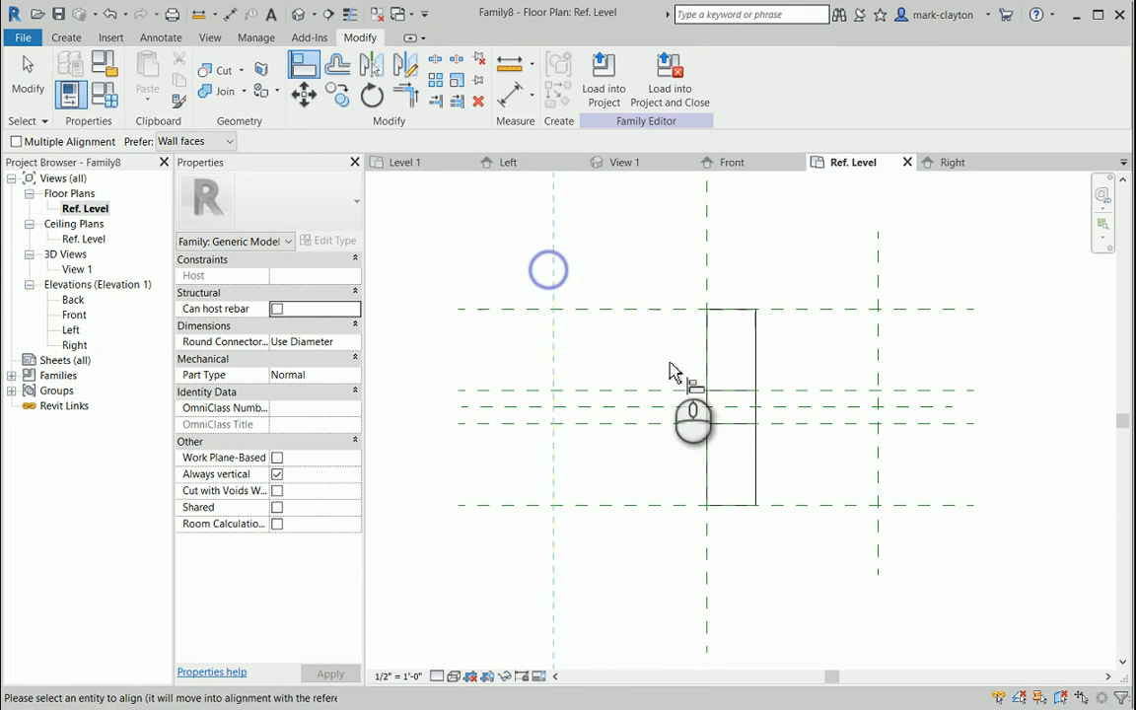
left_click(706, 373)
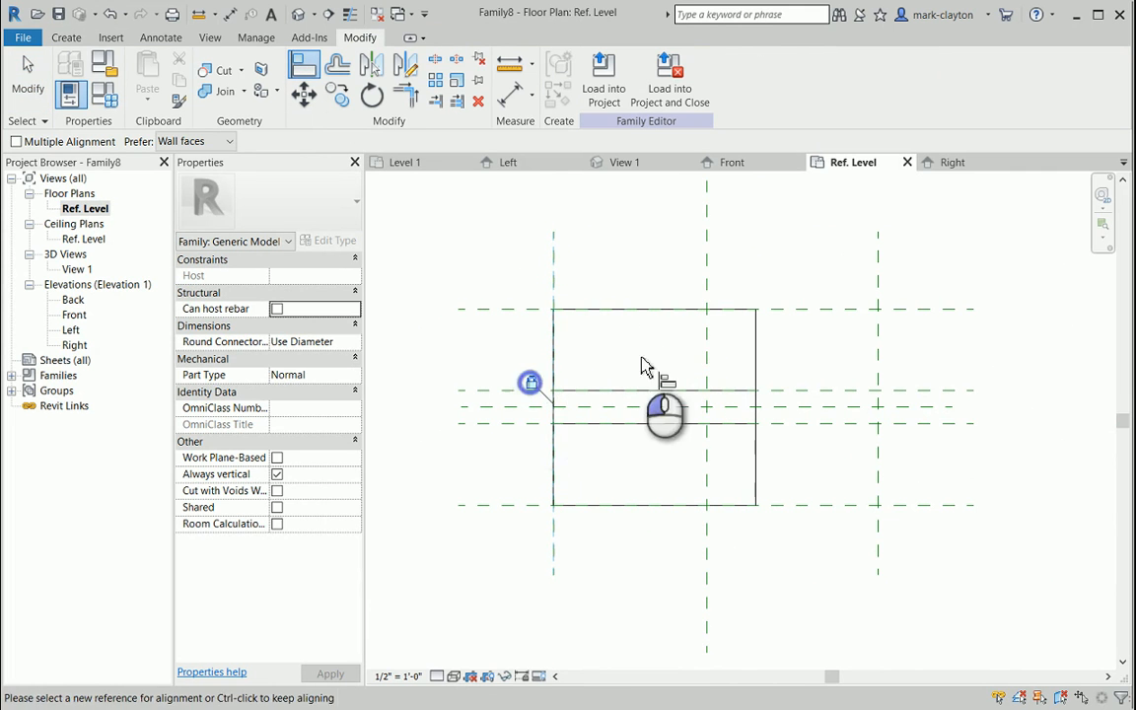
left_click(877, 366)
left_click(757, 367)
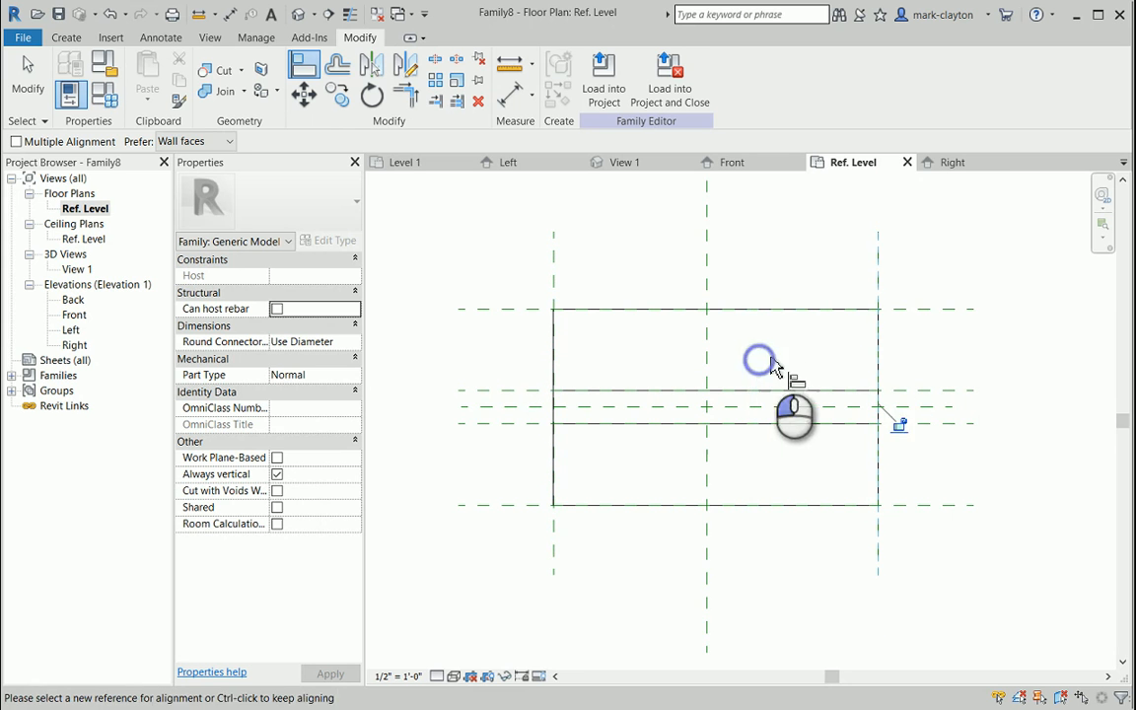
left_click(898, 424)
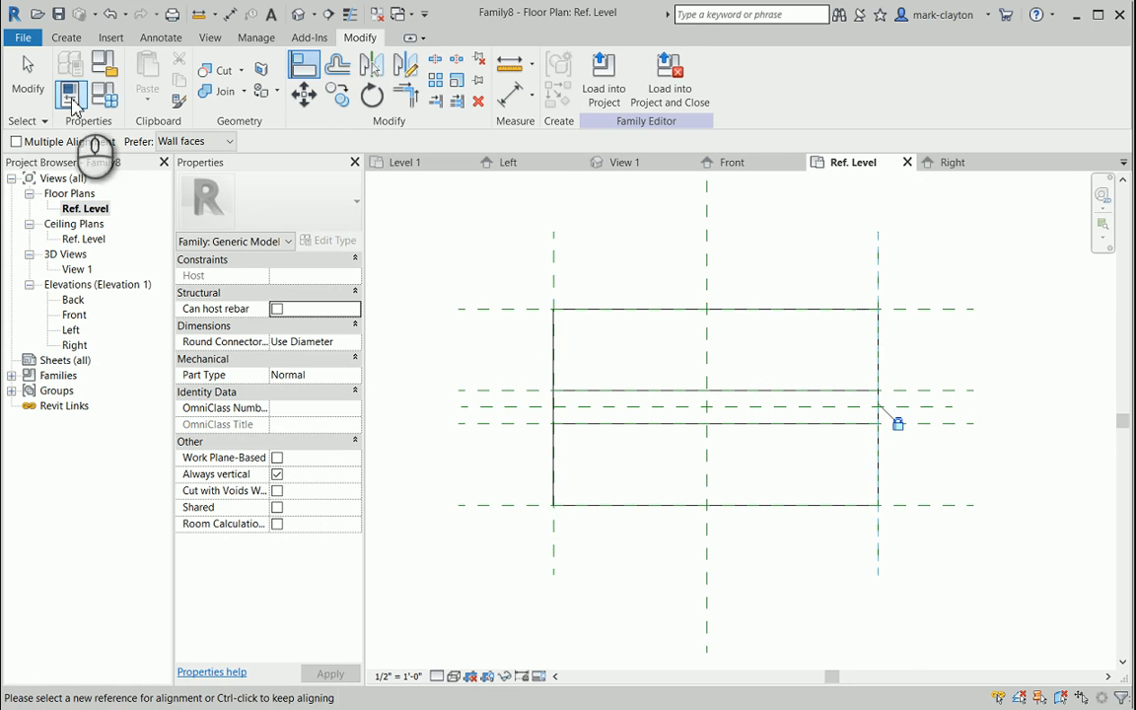
left_click(27, 74)
left_click(161, 38)
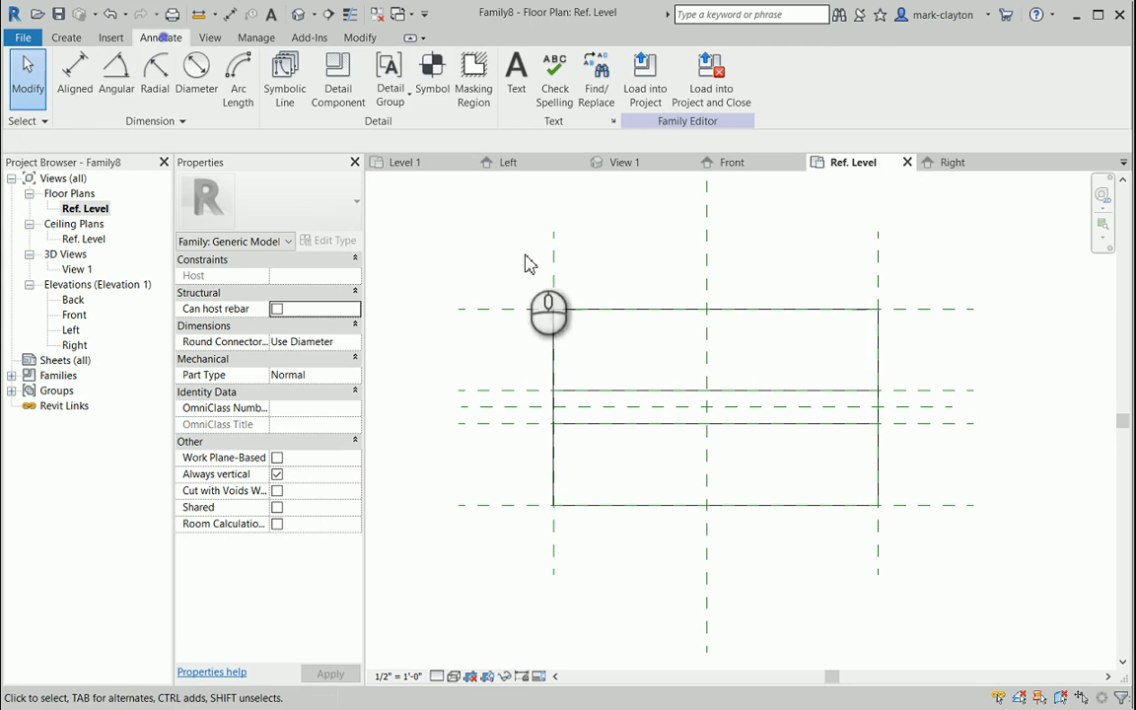
Add aligned dimensions from the centre reference plane to the left and right end planes.
left_click(75, 74)
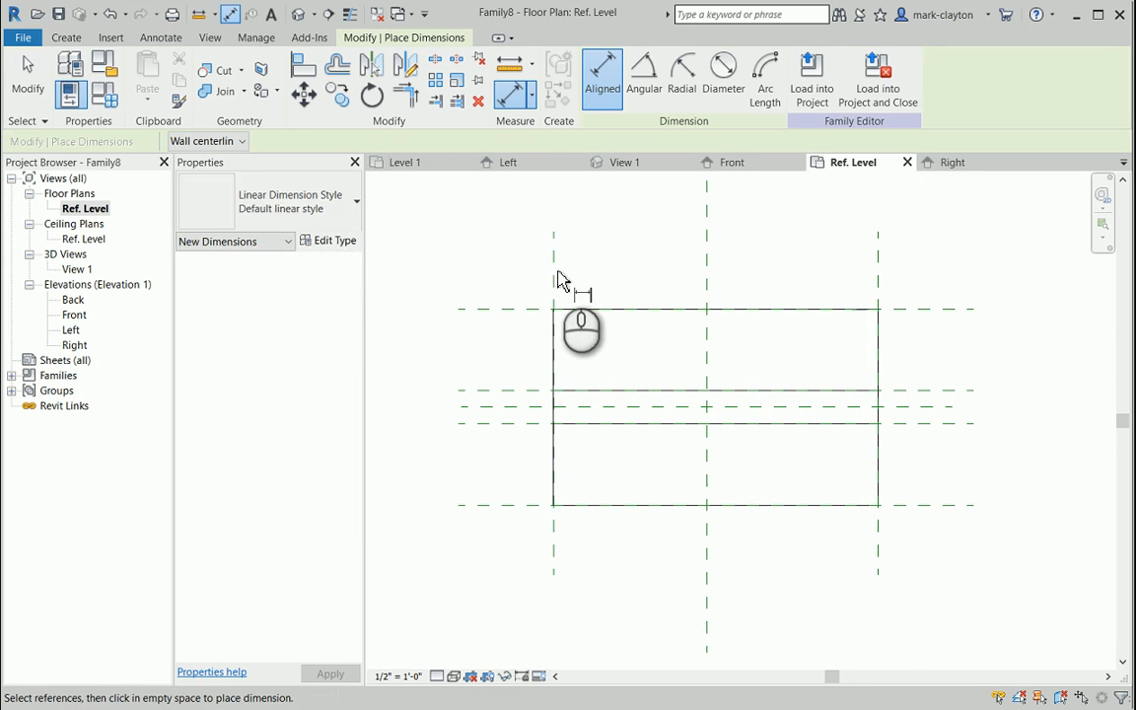
left_click(554, 270)
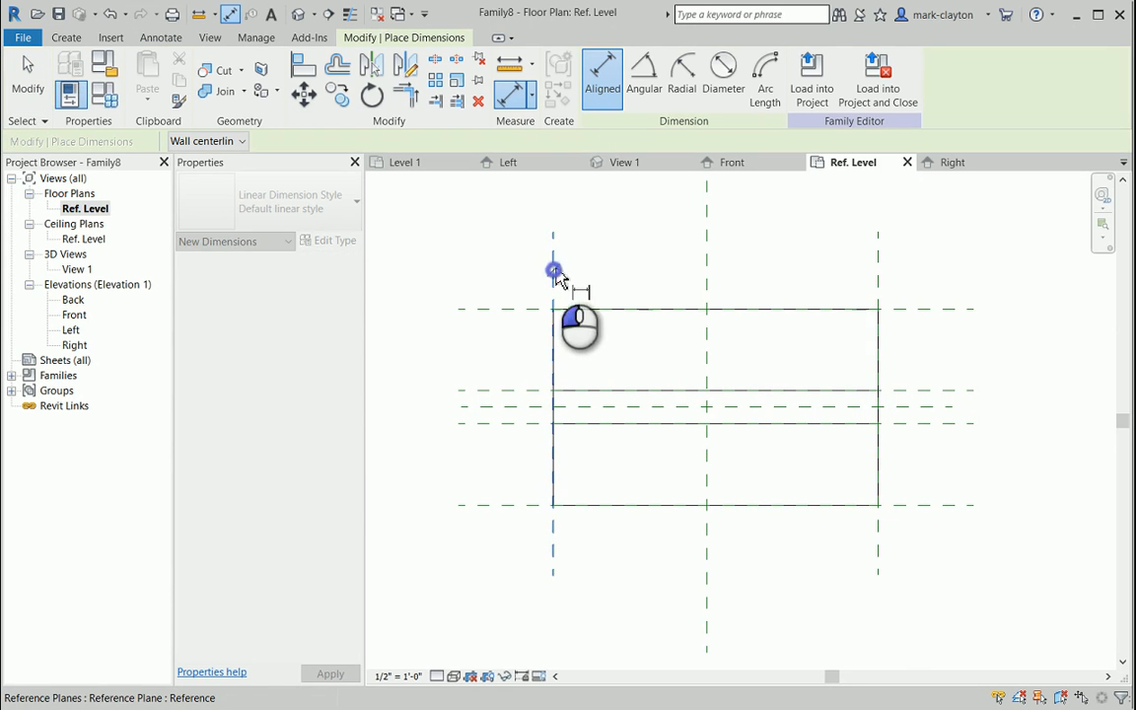
left_click(729, 279)
left_click(711, 246)
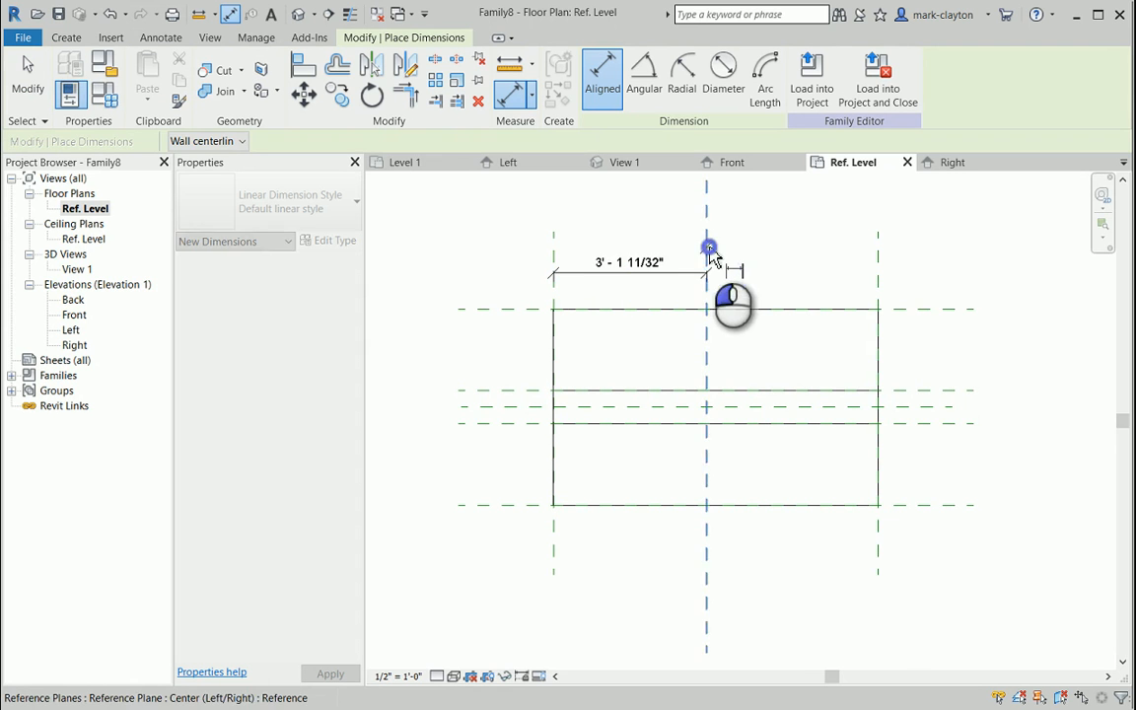
left_click(874, 254)
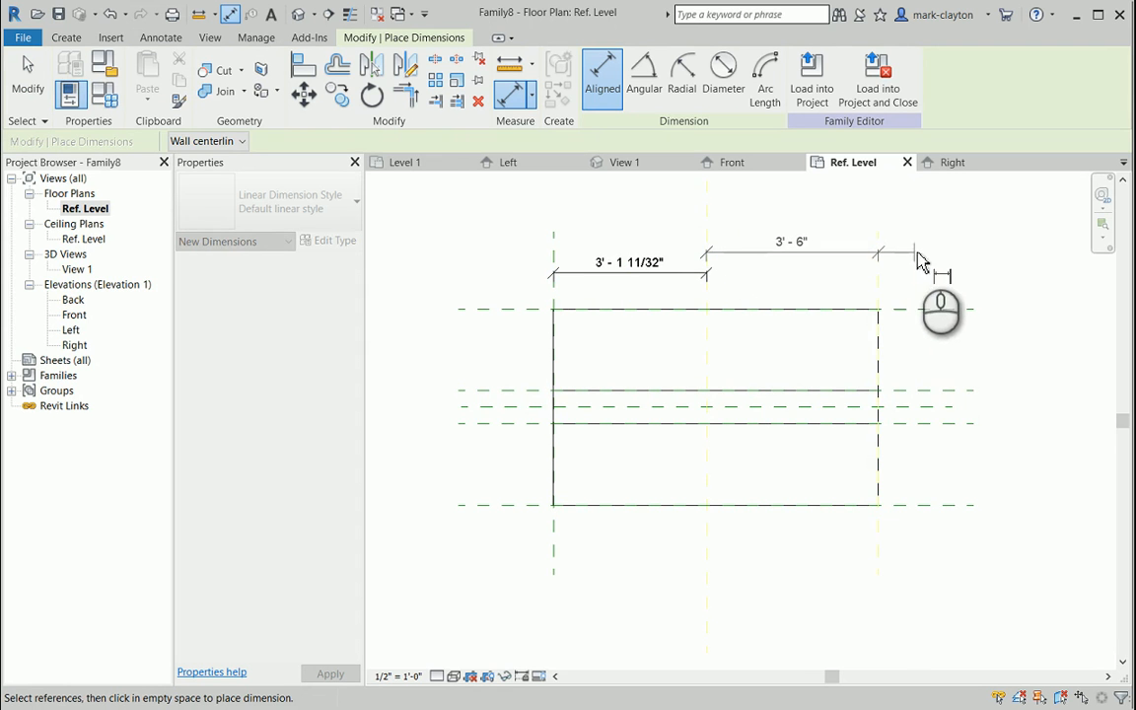
left_click(917, 255)
left_click(37, 93)
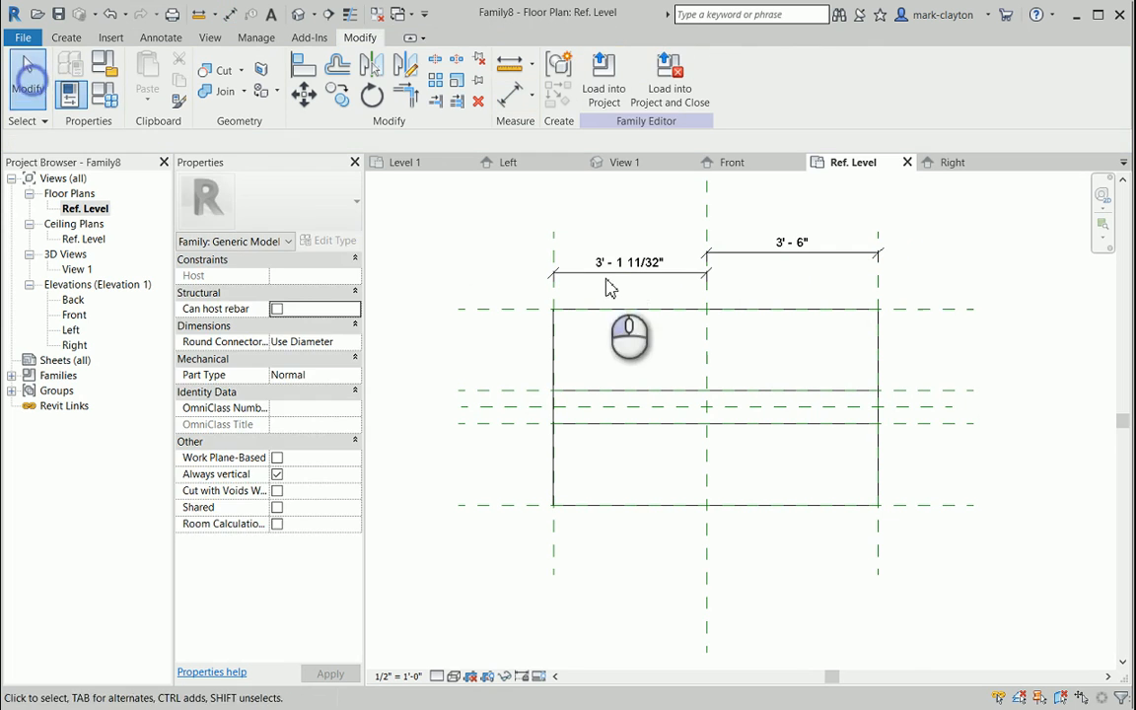
Label the dimension on the left side of the centre plane with a new instance parameter named "left".
left_click(610, 278)
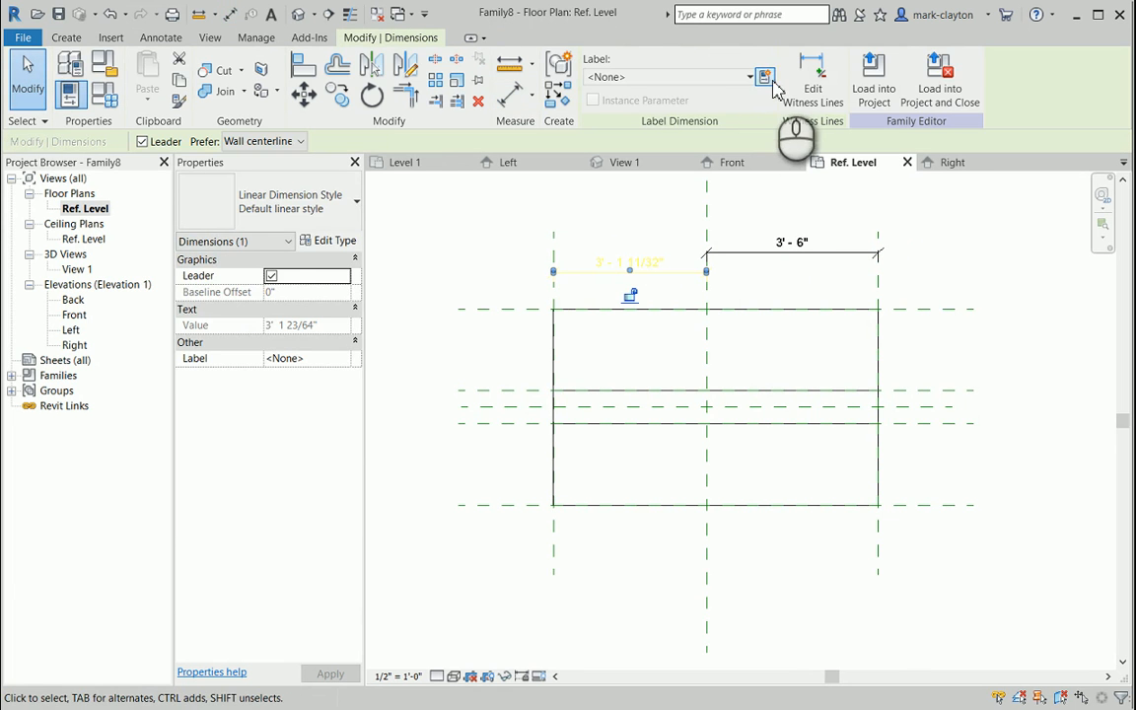
left_click(767, 79)
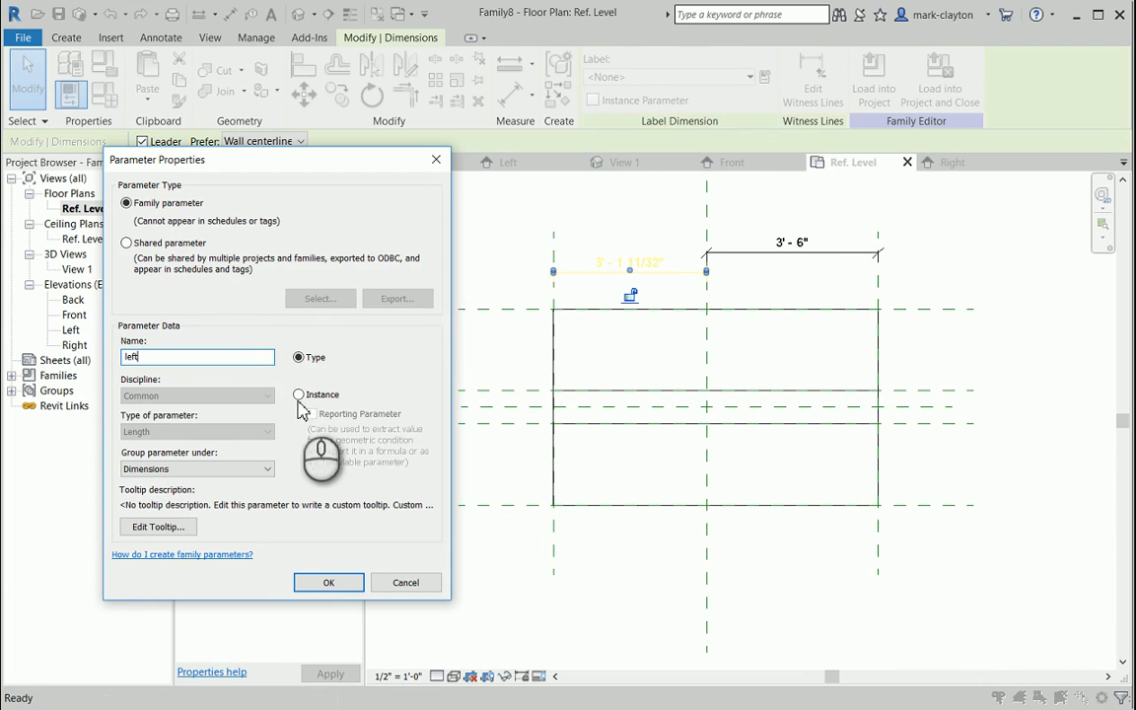
left_click(298, 394)
left_click(328, 582)
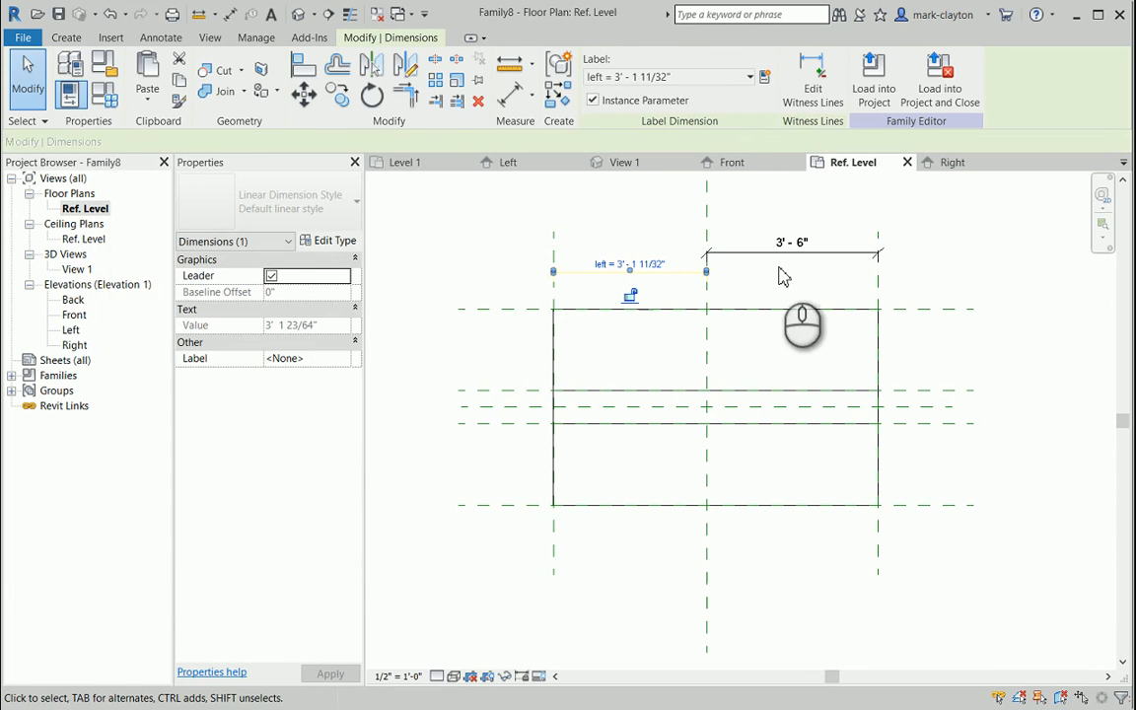
Label the dimension on the right side of the centre plane with a new instance parameter named "right".
left_click(836, 252)
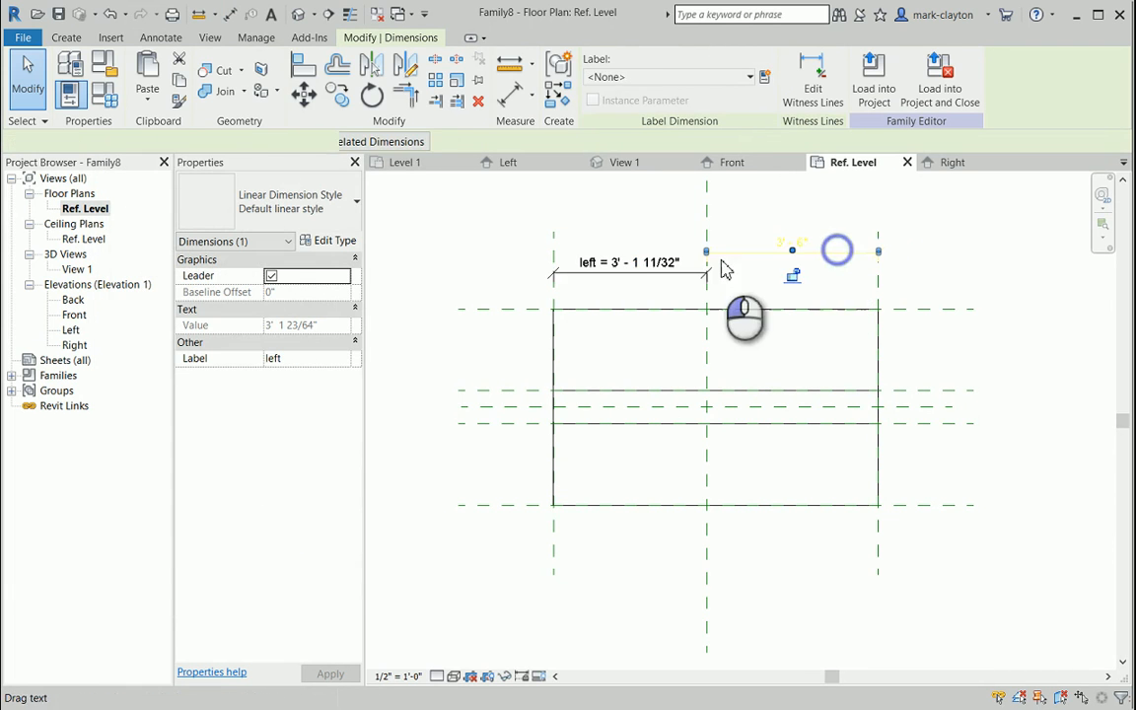
left_click(767, 79)
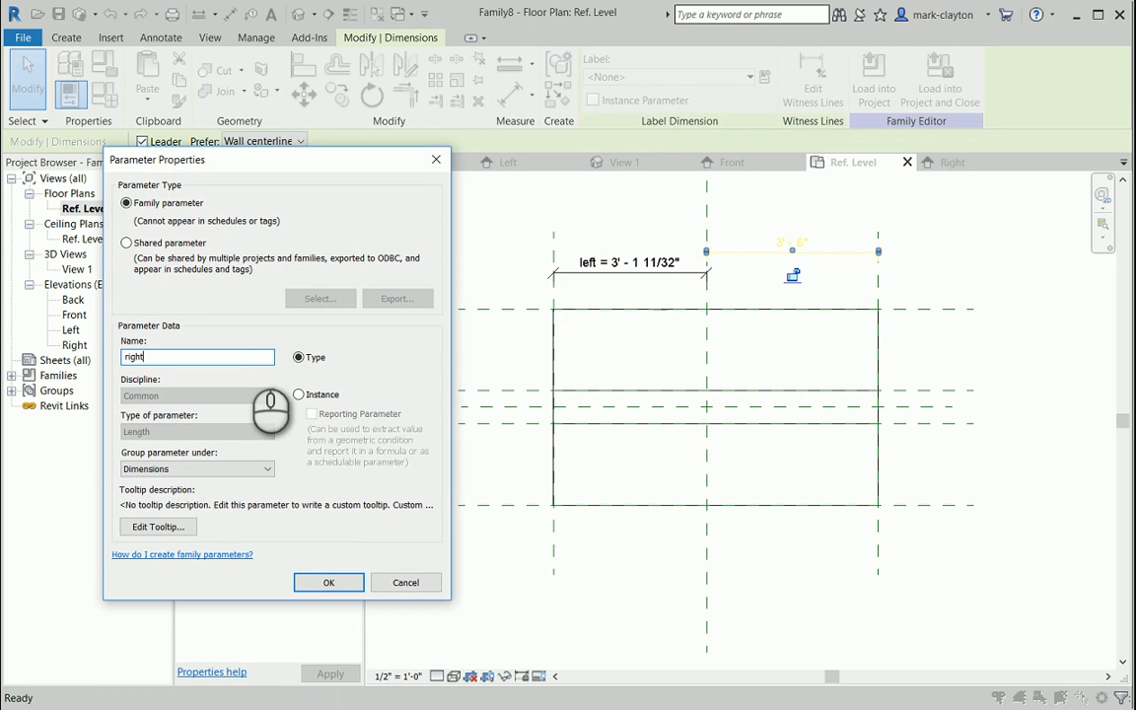
left_click(297, 395)
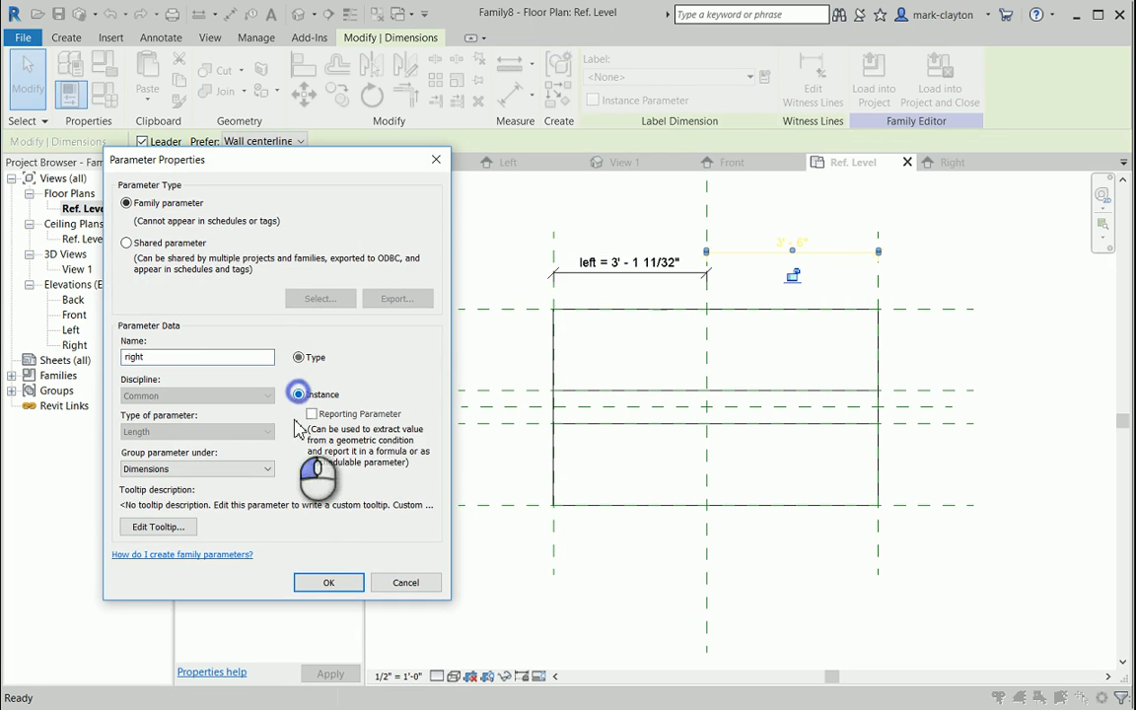
left_click(330, 582)
left_click(1019, 404)
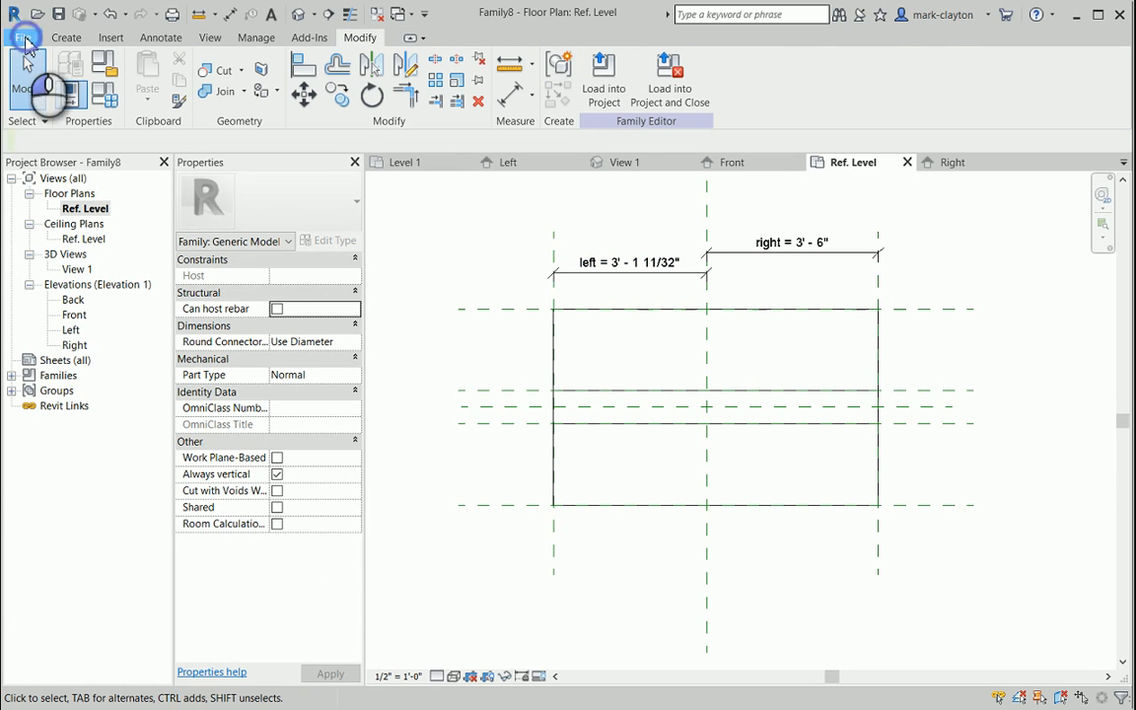
Save the family as Langford Railing Section demo.rfa in the 2018 ARCH 381 folder, replacing the existing file.
left_click(25, 39)
left_click(66, 207)
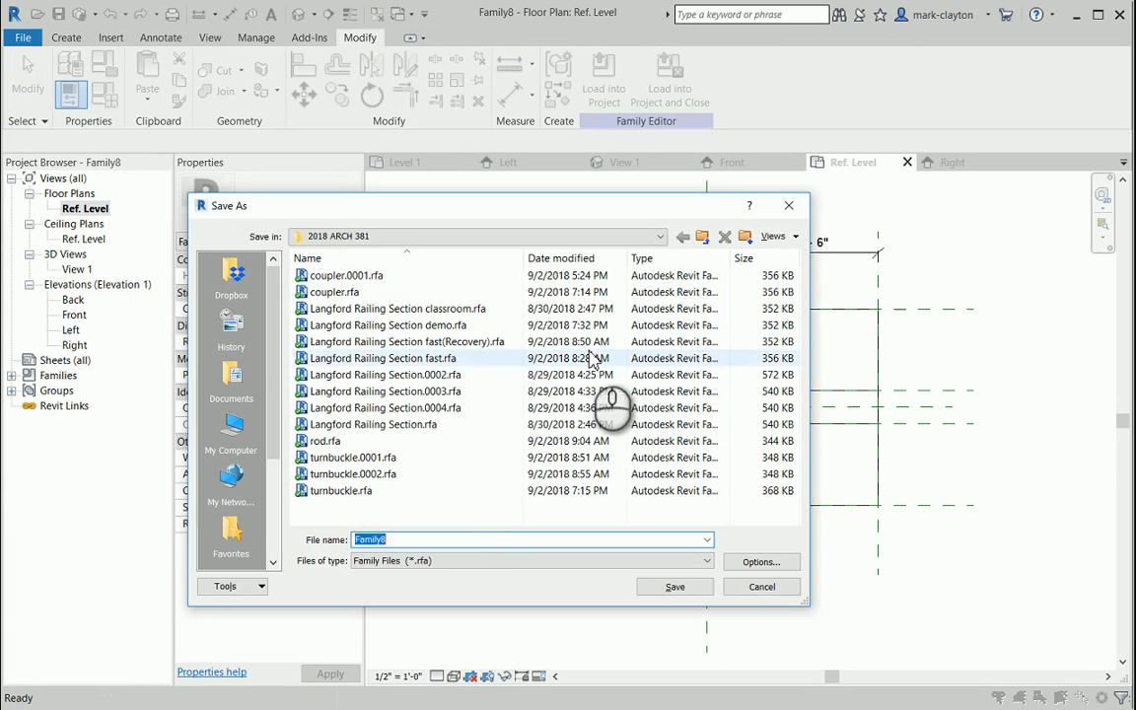
left_click(394, 325)
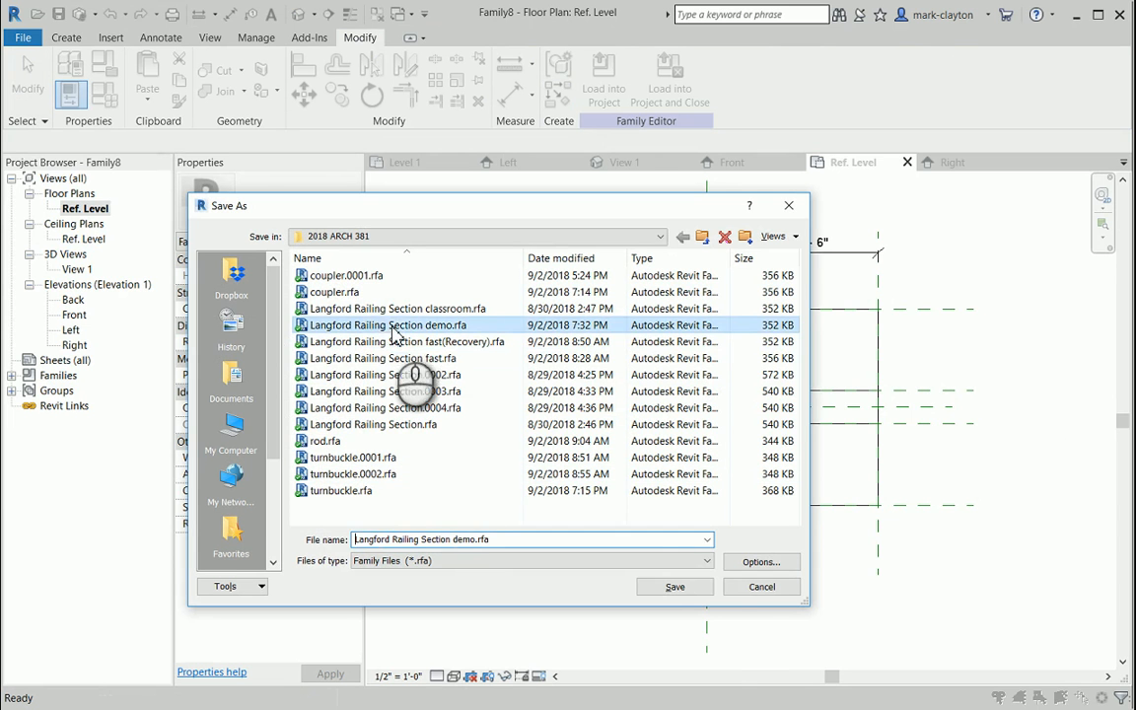
left_click(674, 587)
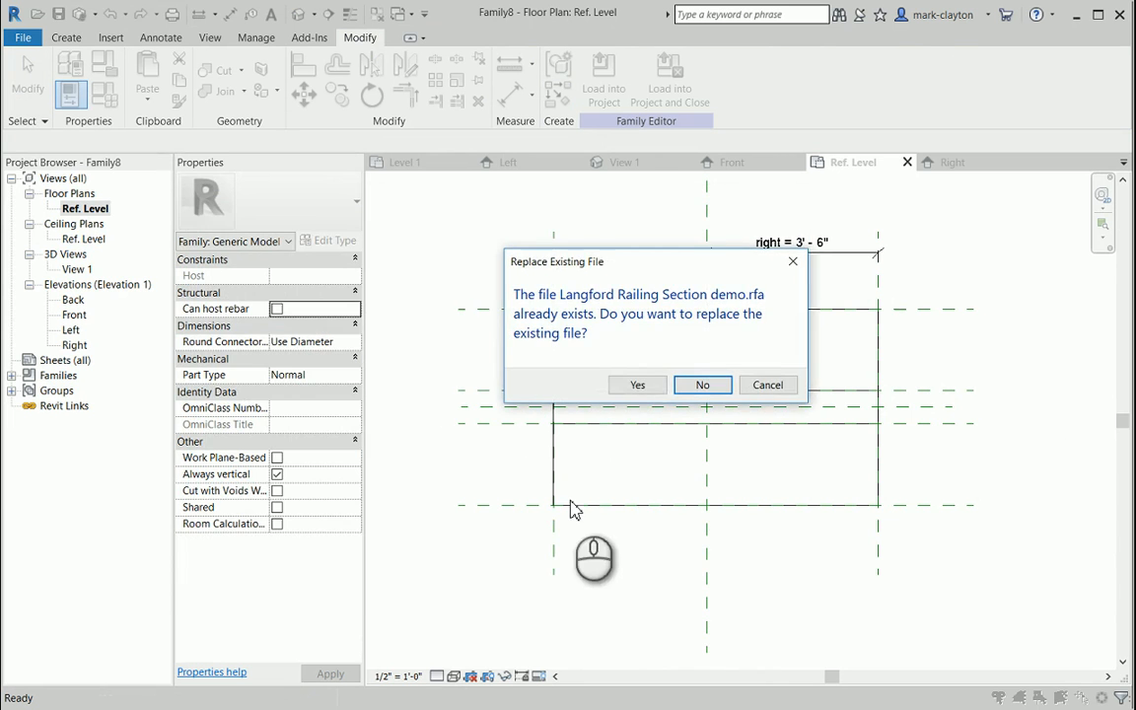
left_click(637, 383)
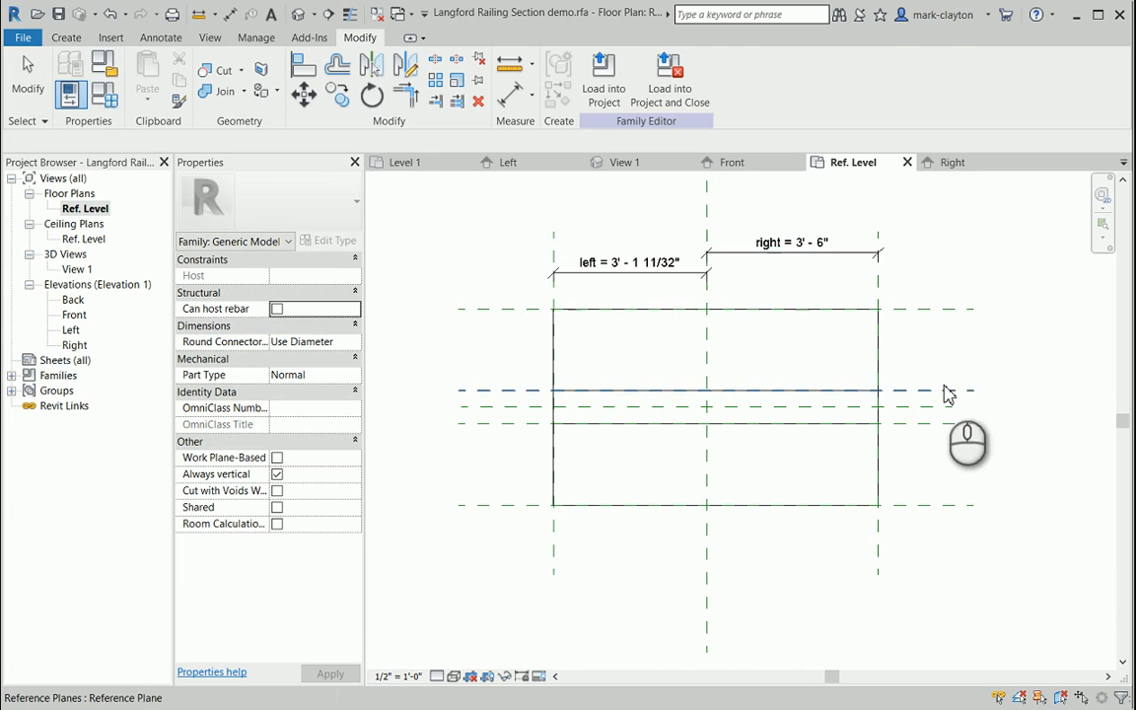
Load the family into the project and place an instance near the middle of the Level 1 floor plan.
left_click(604, 76)
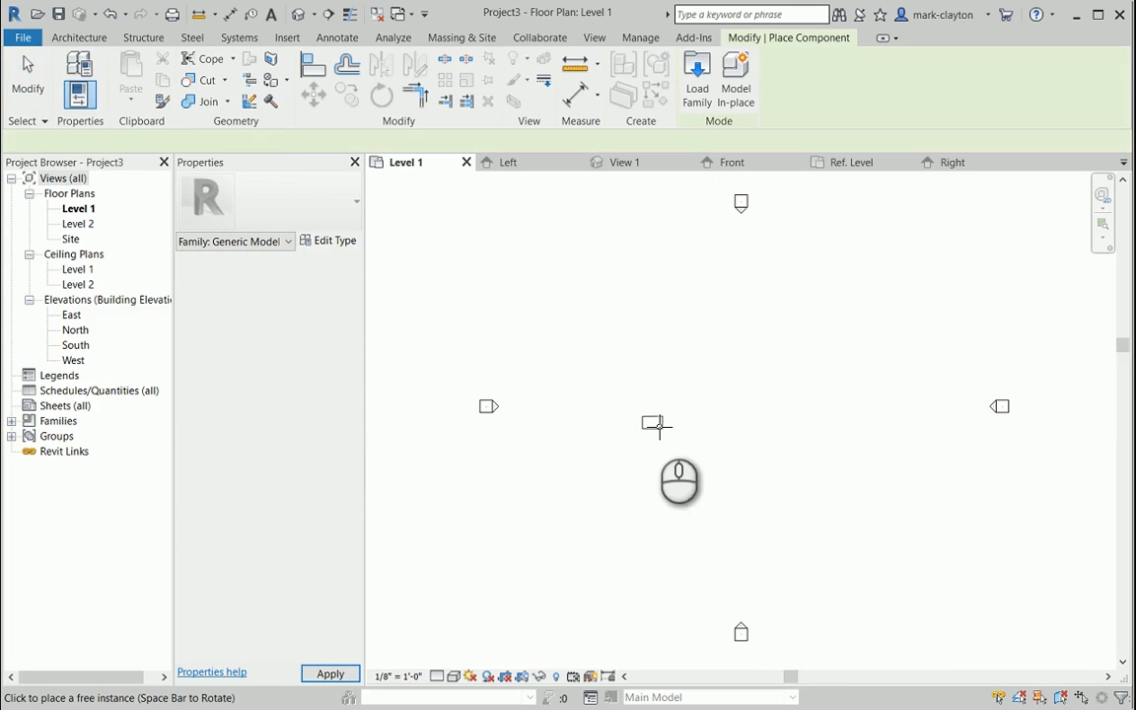
left_click(749, 398)
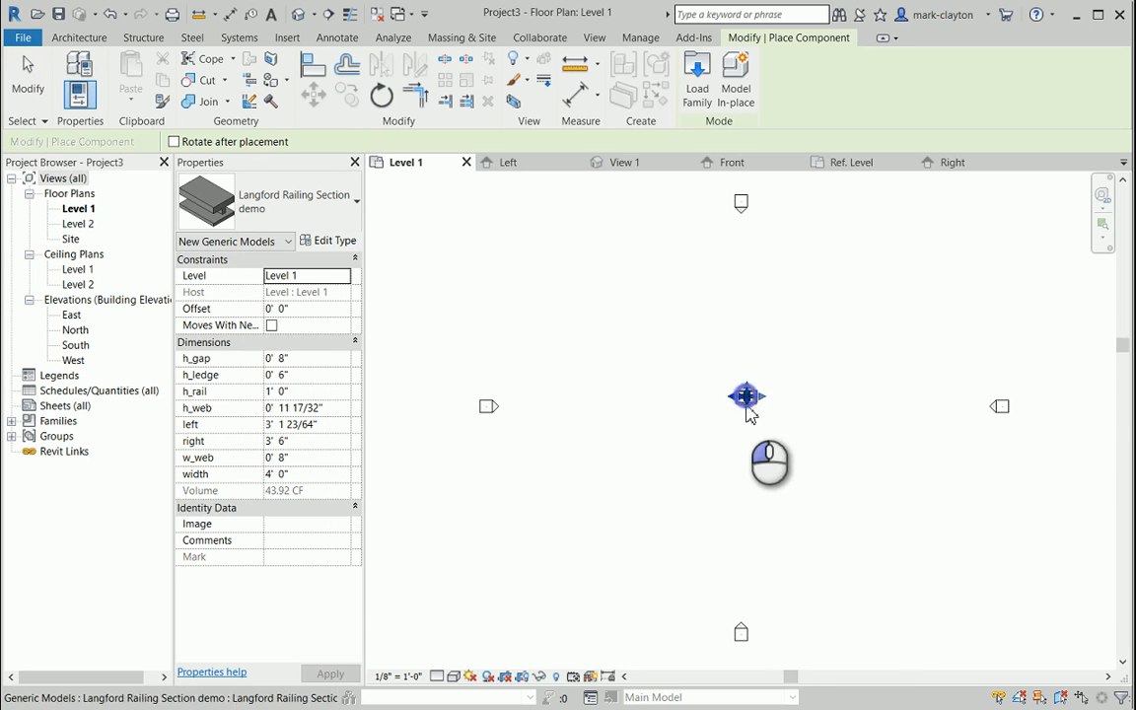
scroll(753, 443, "up", 3)
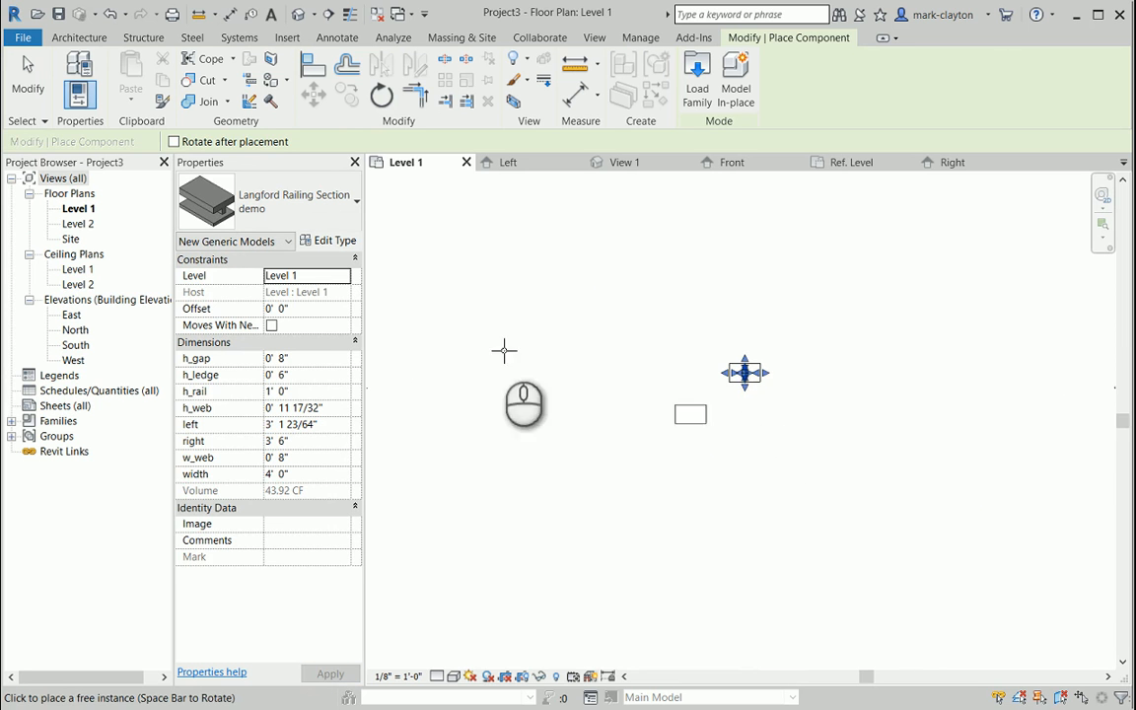
left_click(27, 79)
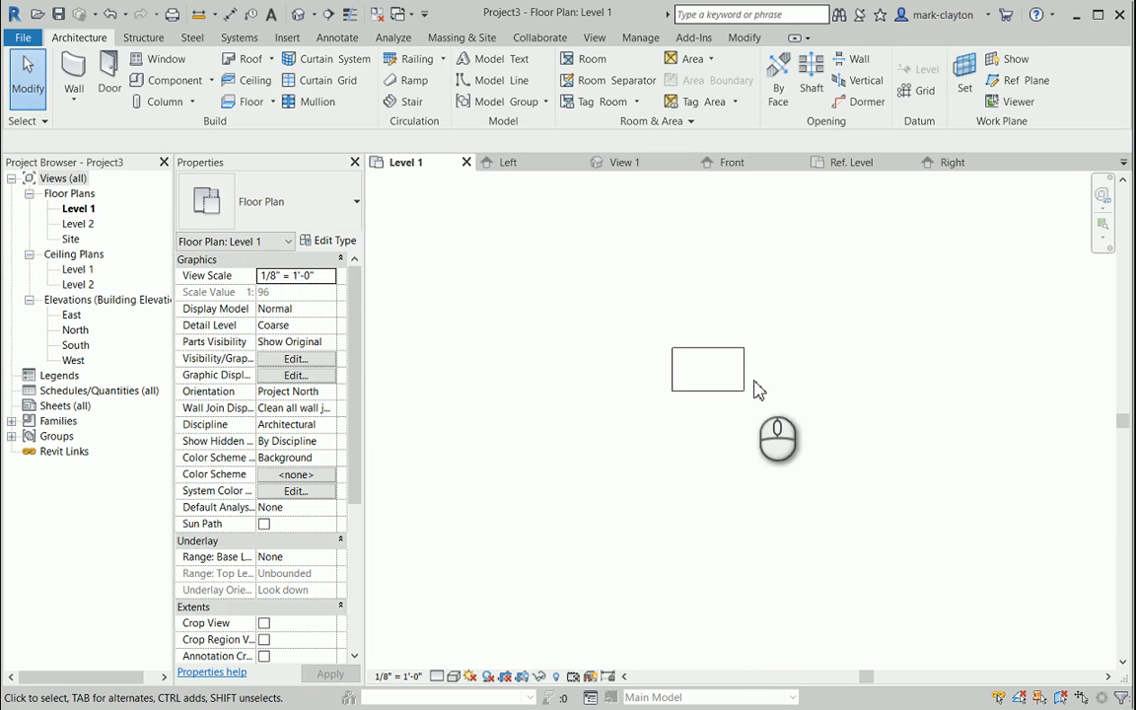
Stretch the placed instance with its shape handles to about 10'-2" right and 8'-6" left, and widen it on both long sides.
left_click(752, 379)
left_click_drag(754, 379, 818, 377)
left_click_drag(670, 373, 613, 371)
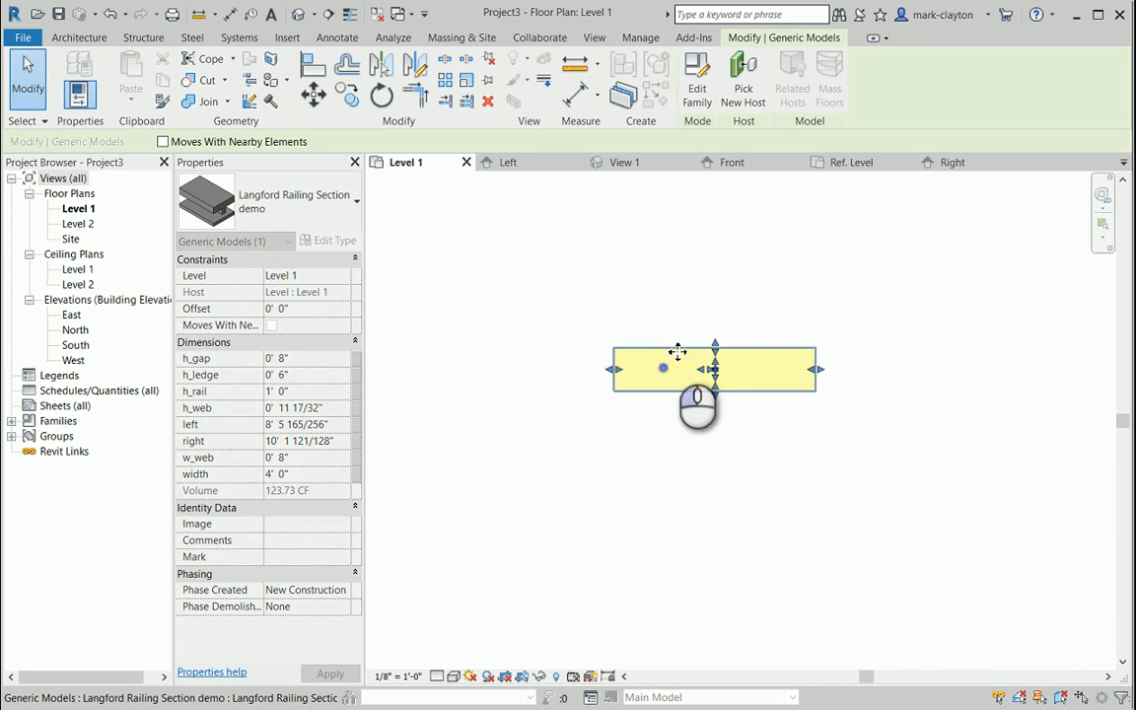
left_click_drag(716, 347, 715, 316)
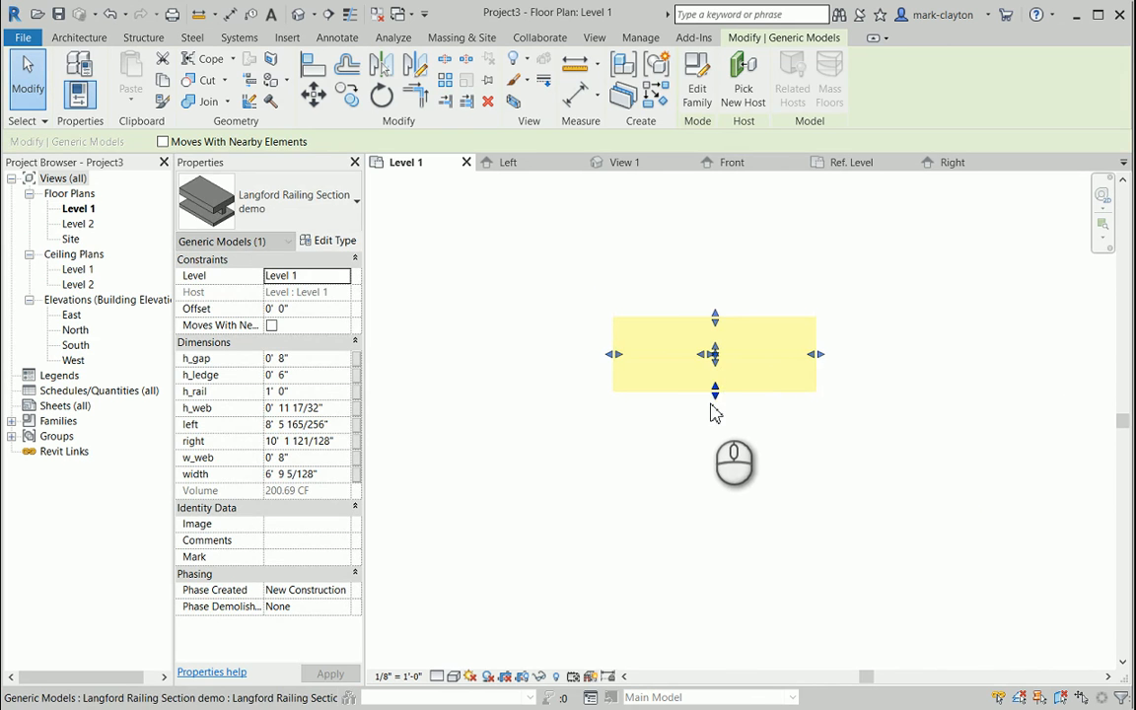
left_click_drag(718, 407, 717, 433)
left_click(879, 440)
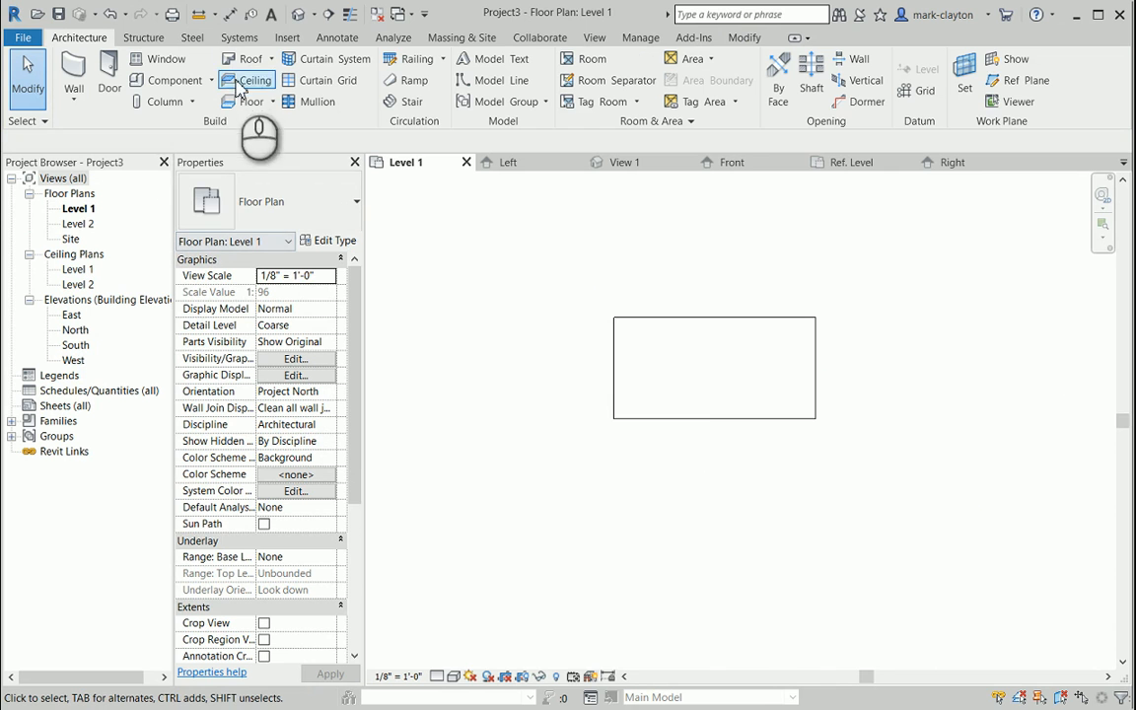
Open the default 3D view of the project and set its visual style to Consistent Colors.
left_click(300, 15)
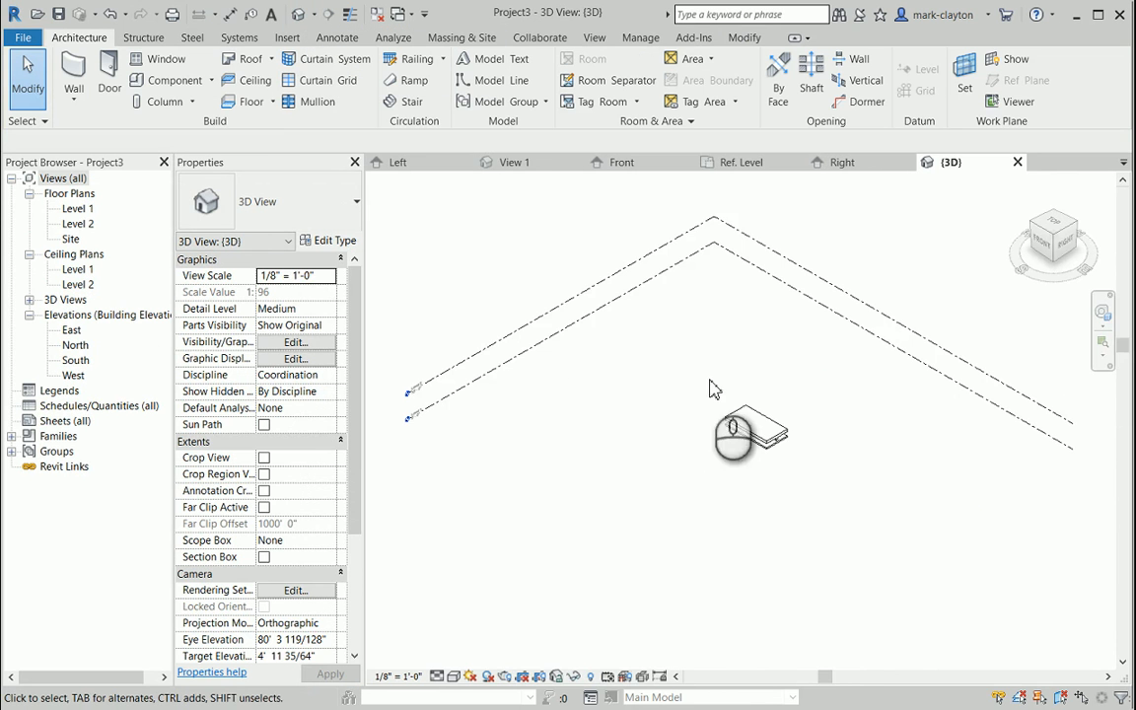
scroll(831, 431, "up", 3)
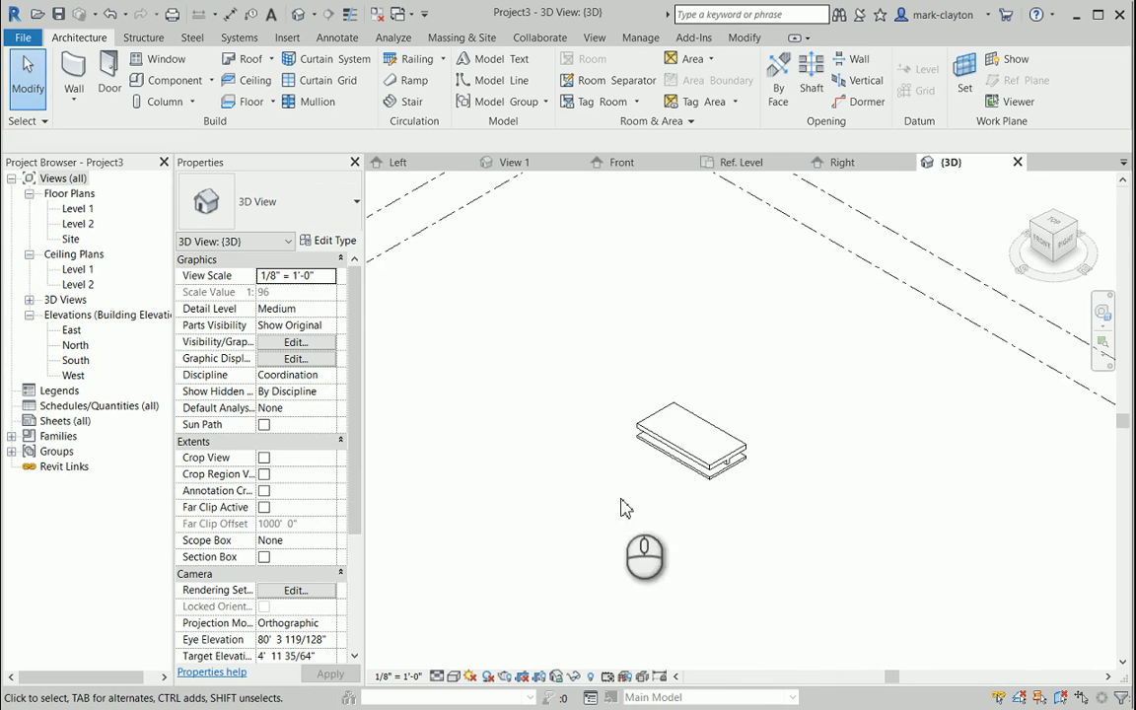
left_click(454, 676)
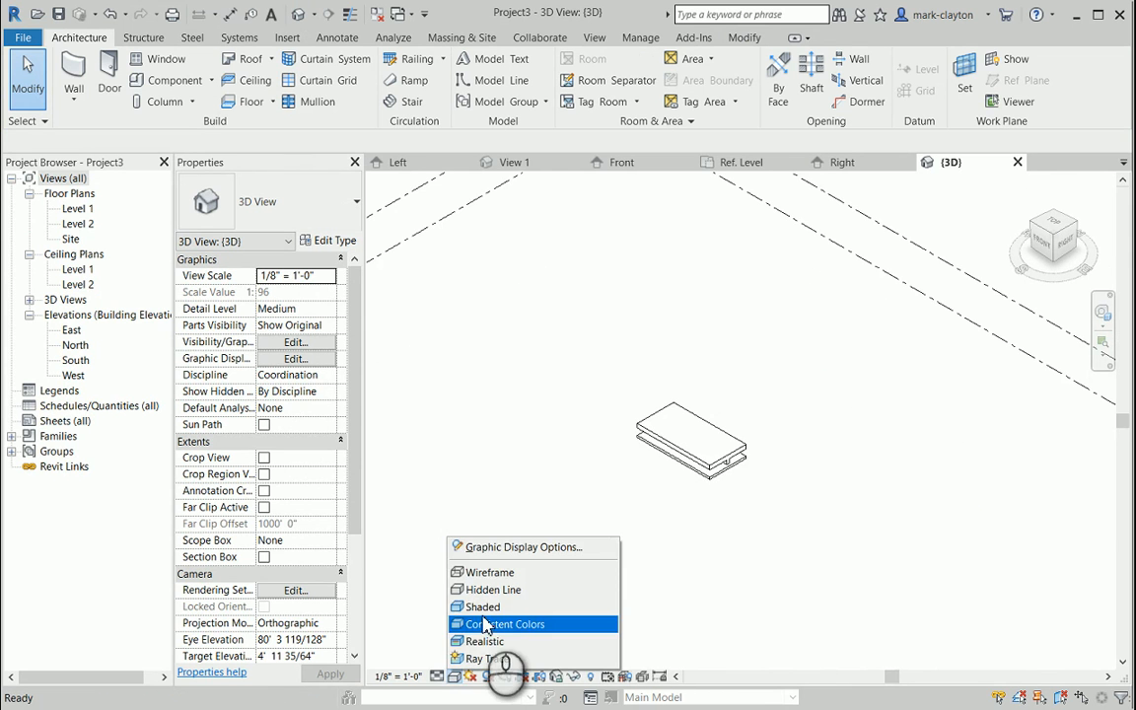
left_click(493, 623)
scroll(791, 443, "up", 3)
middle_click_drag(706, 478, 791, 464)
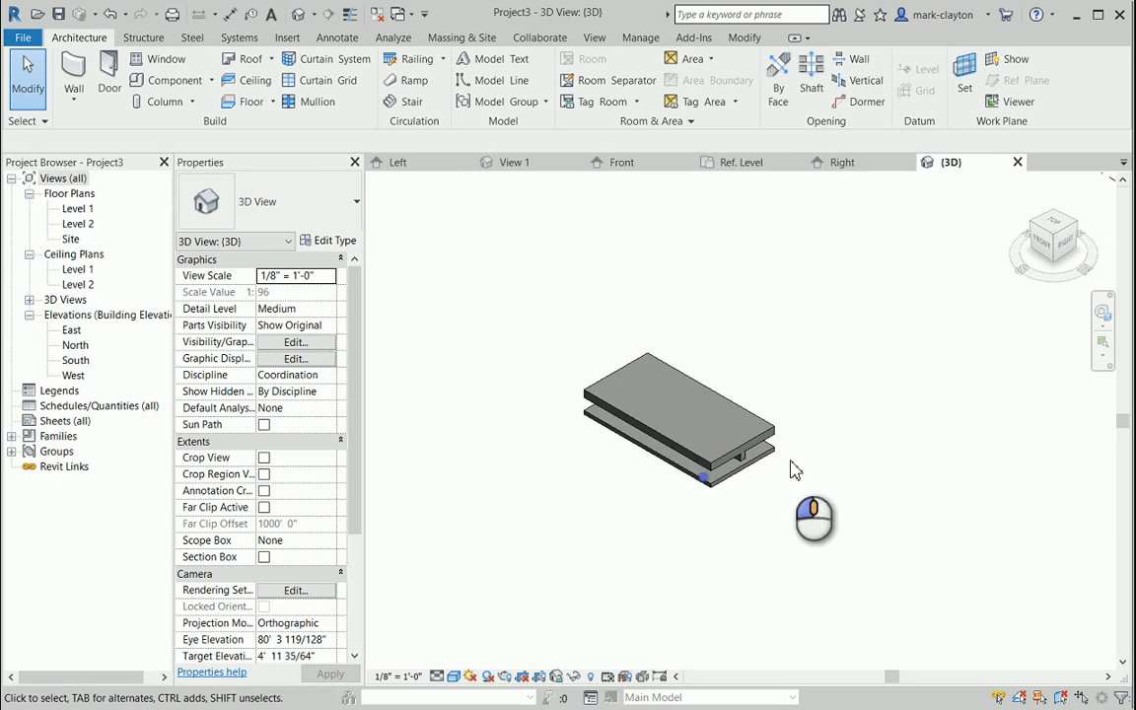
left_click(754, 421)
left_click(864, 412)
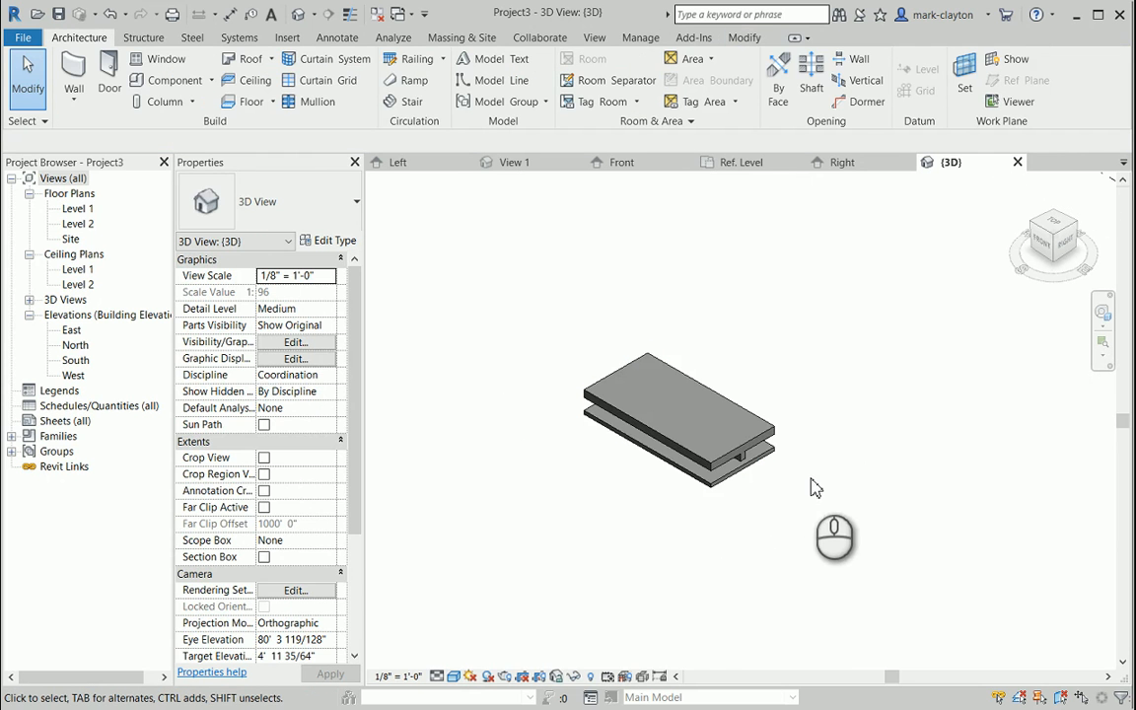
Set the railing section instance's width to 4'-0" and its w_web to 4" in the 3D view.
scroll(754, 481, "up", 2)
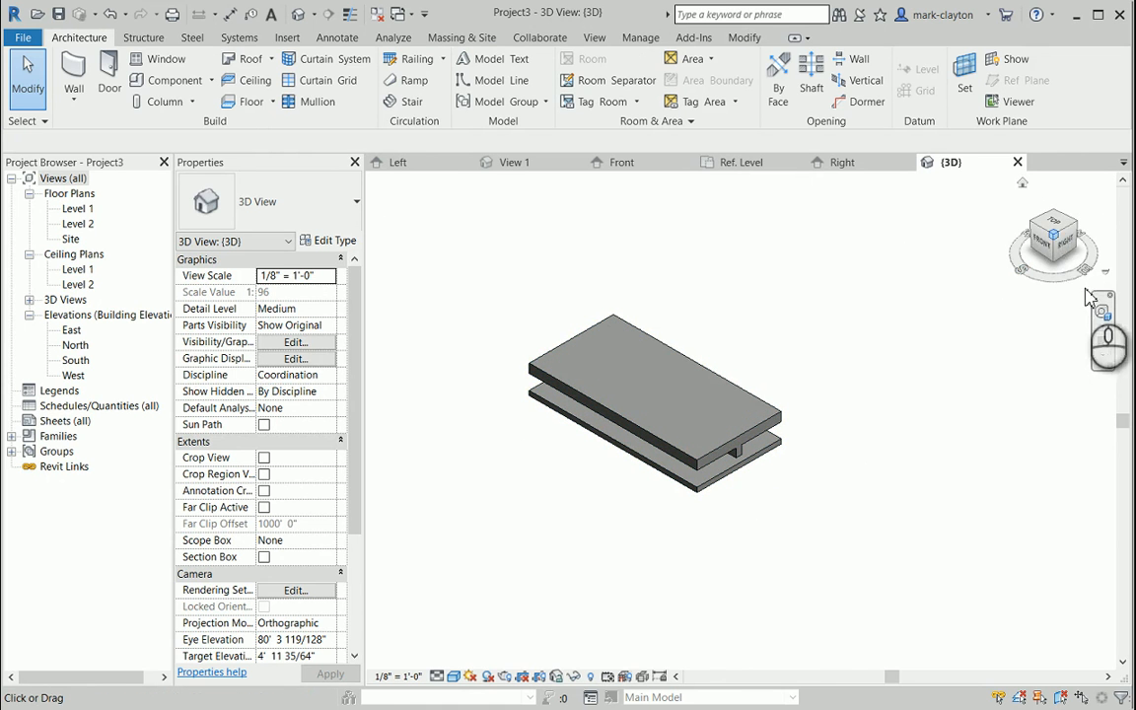
left_click(1102, 314)
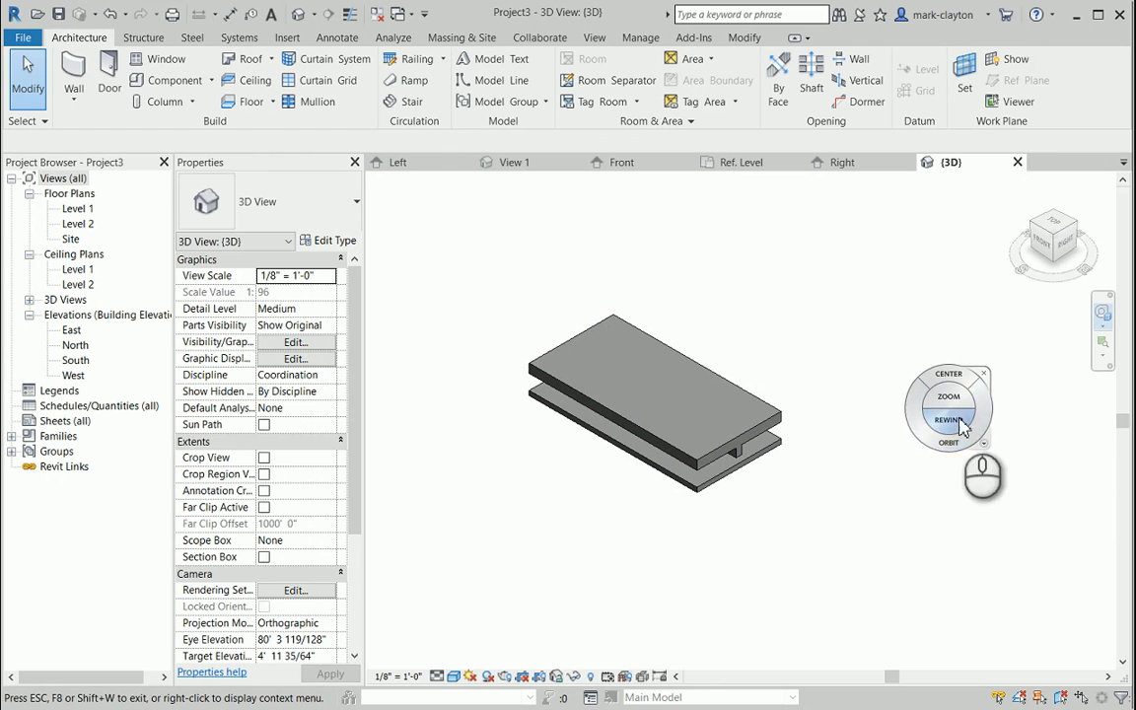
left_click_drag(948, 375, 661, 436)
left_click_drag(653, 499, 727, 474)
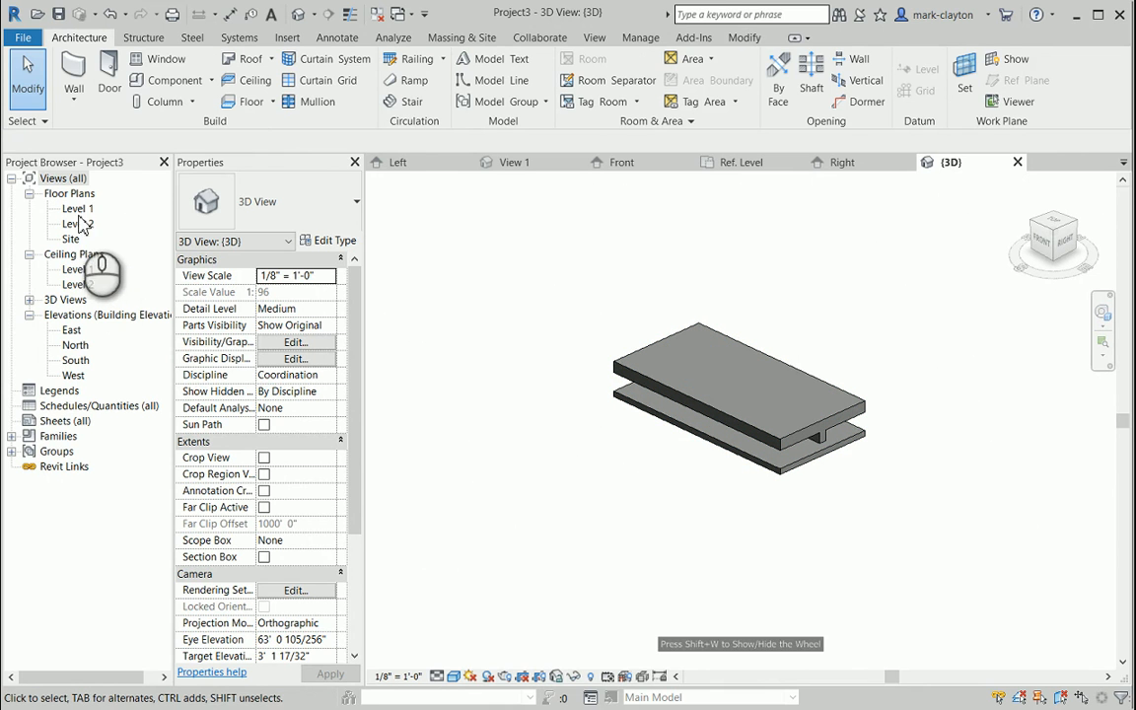
left_click(650, 356)
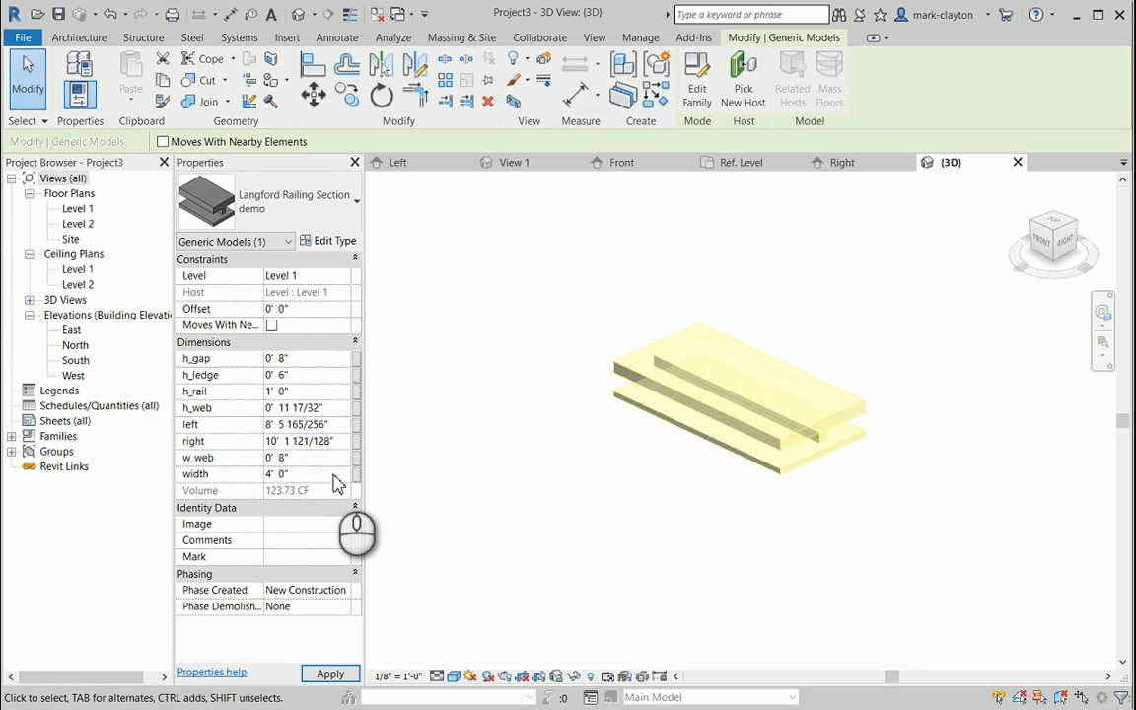
left_click(340, 679)
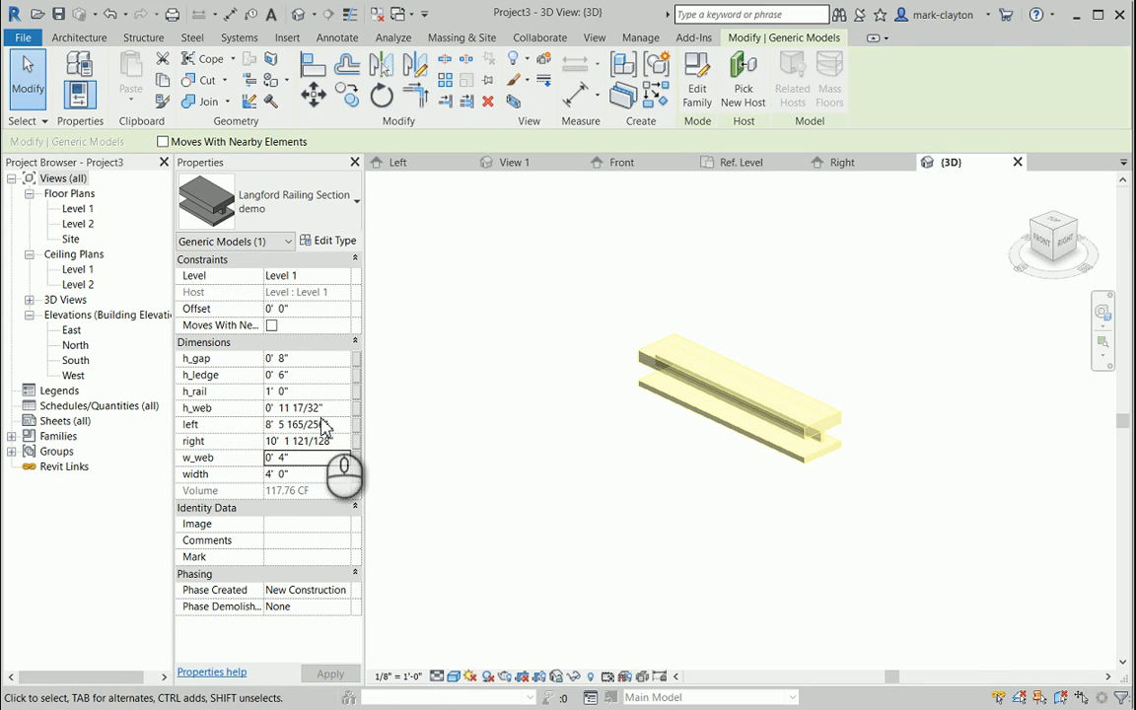
left_click(455, 408)
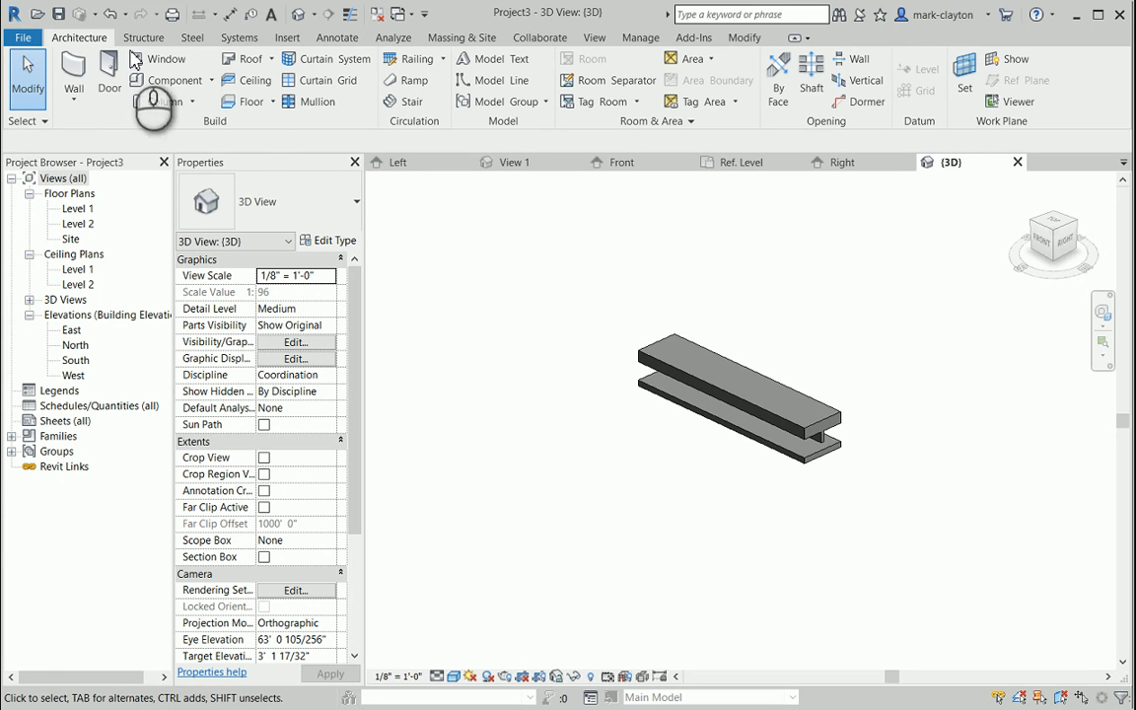
Place a second Langford Railing Section demo instance behind the first one and set its width to 2'-0".
left_click(169, 85)
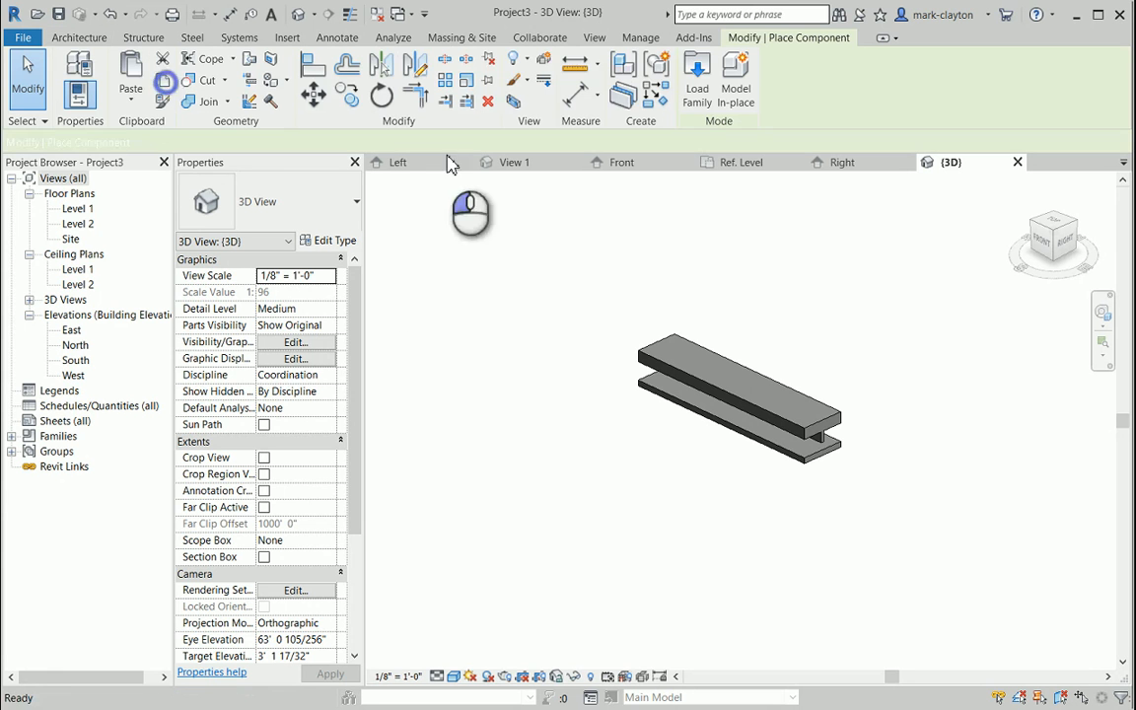
left_click(824, 334)
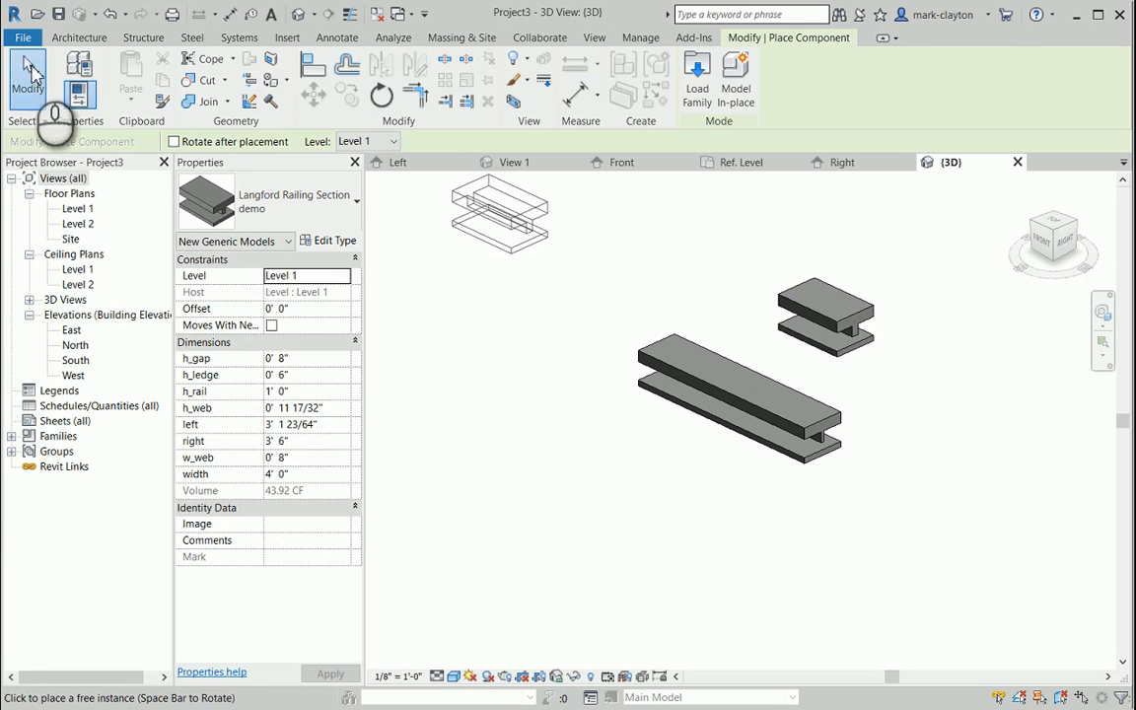
left_click(30, 71)
left_click(855, 308)
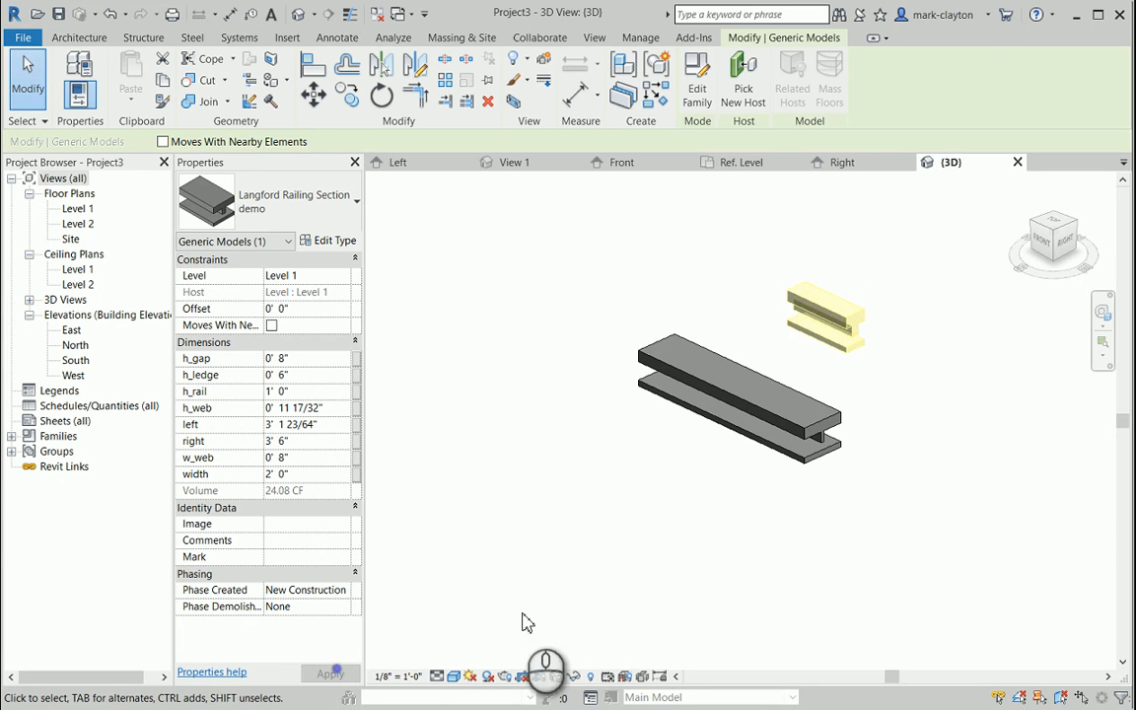
left_click(934, 340)
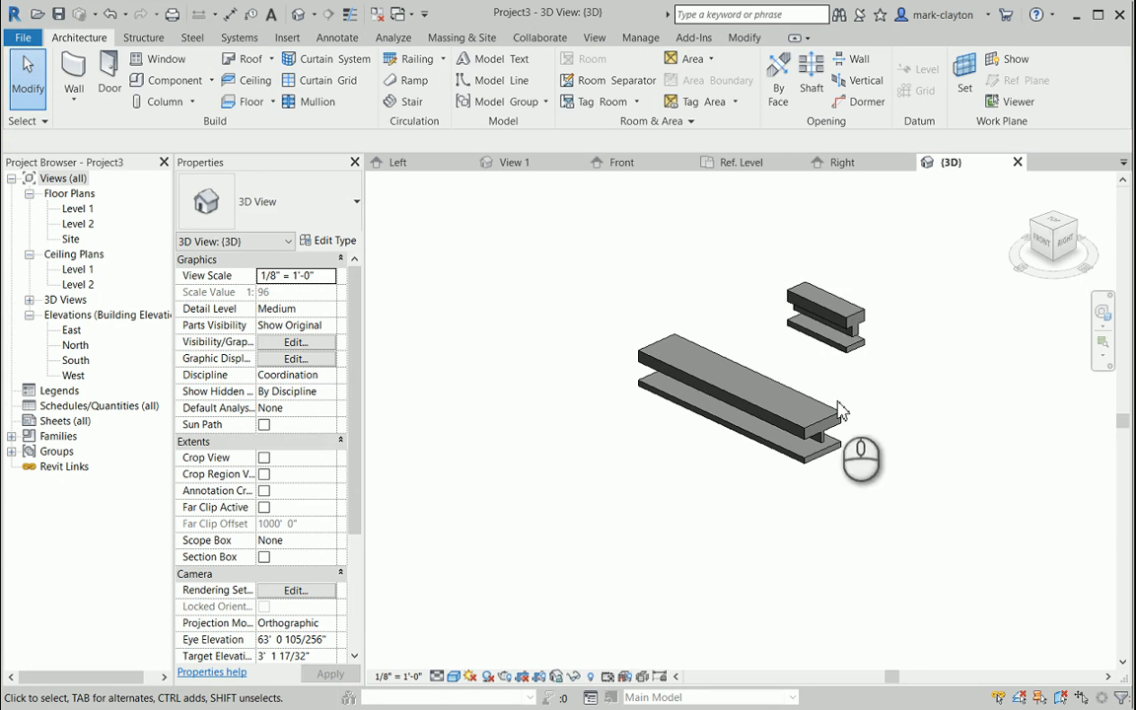